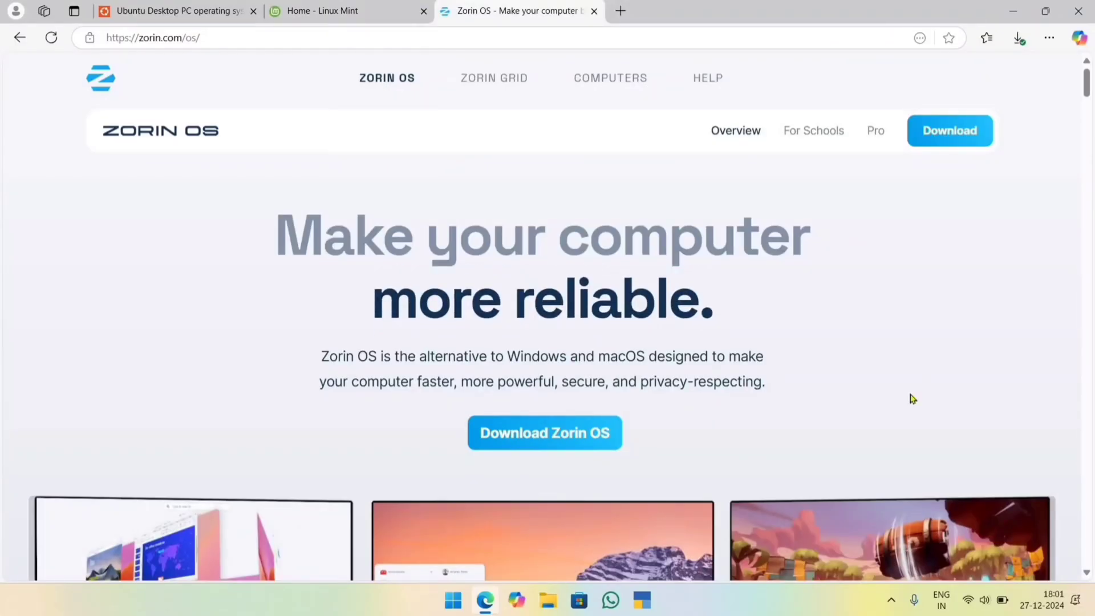
- Scroll through the Zorin OS overview page covering its app store, gaming support and free download
scroll(913, 398, down, 3)
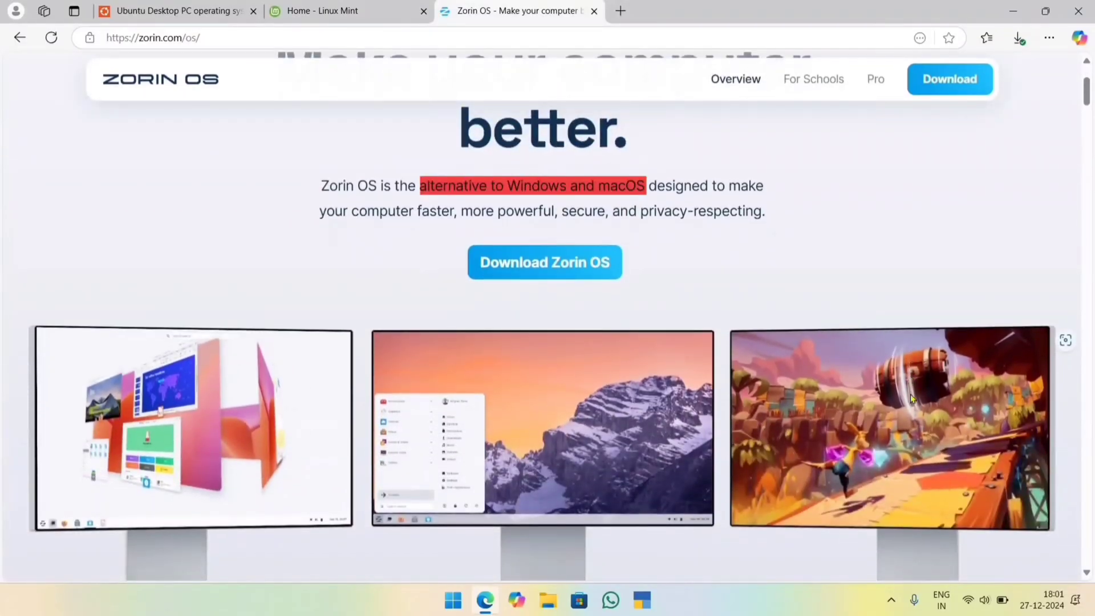
scroll(911, 398, down, 15)
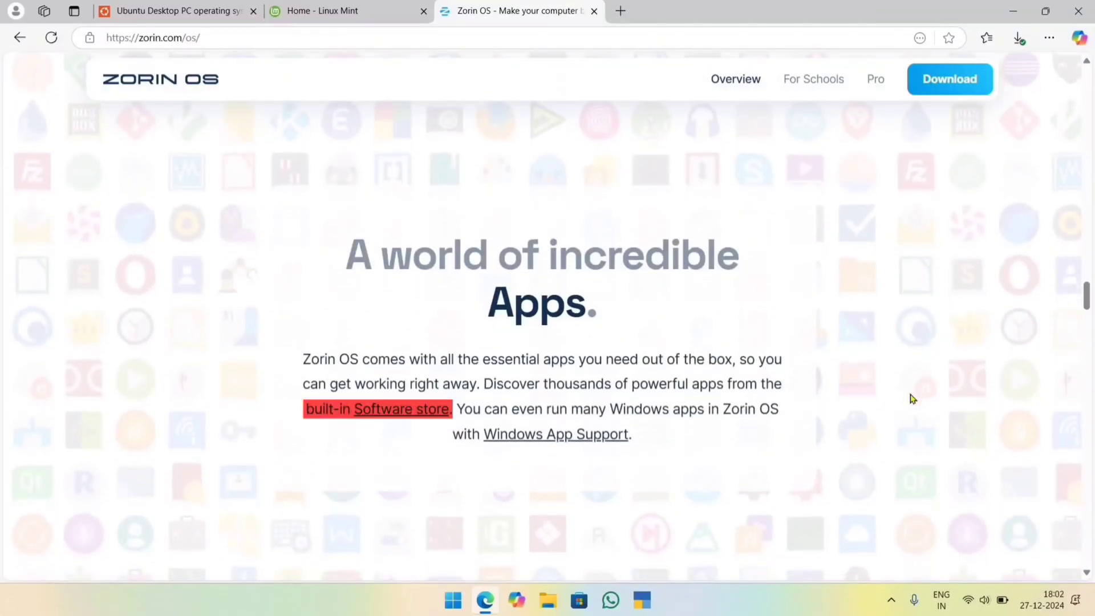
scroll(913, 398, down, 8)
scroll(912, 398, up, 1)
scroll(912, 398, down, 7)
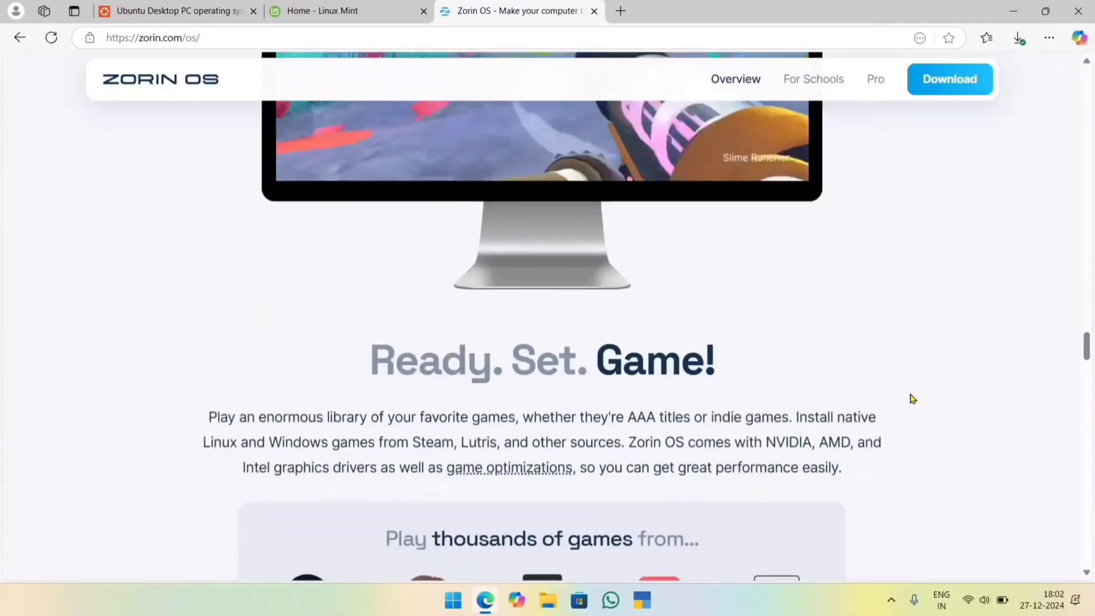
scroll(912, 398, down, 10)
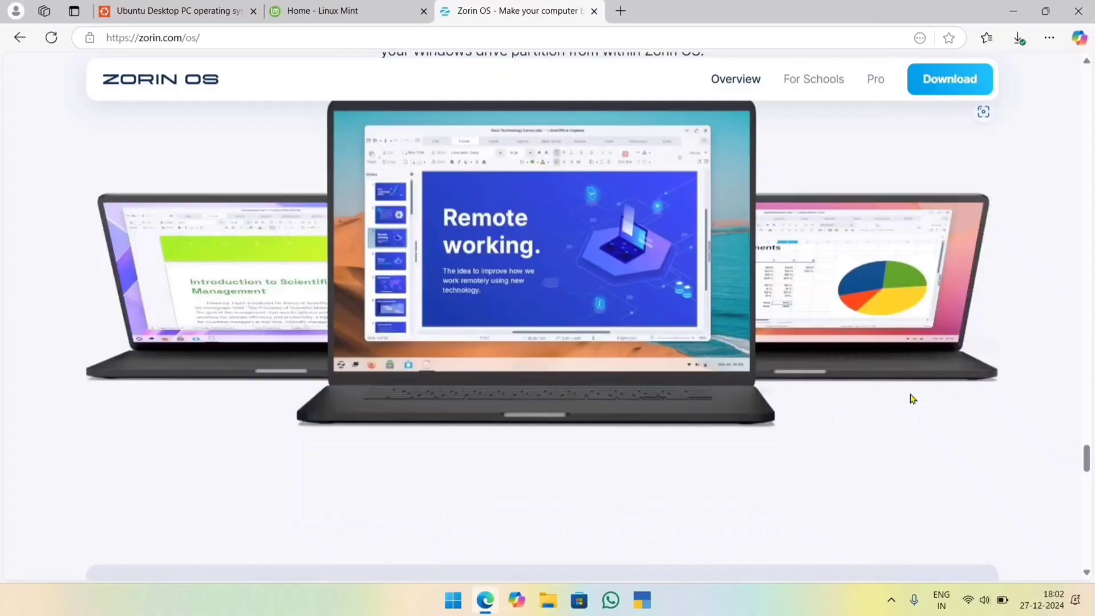
scroll(912, 398, down, 3)
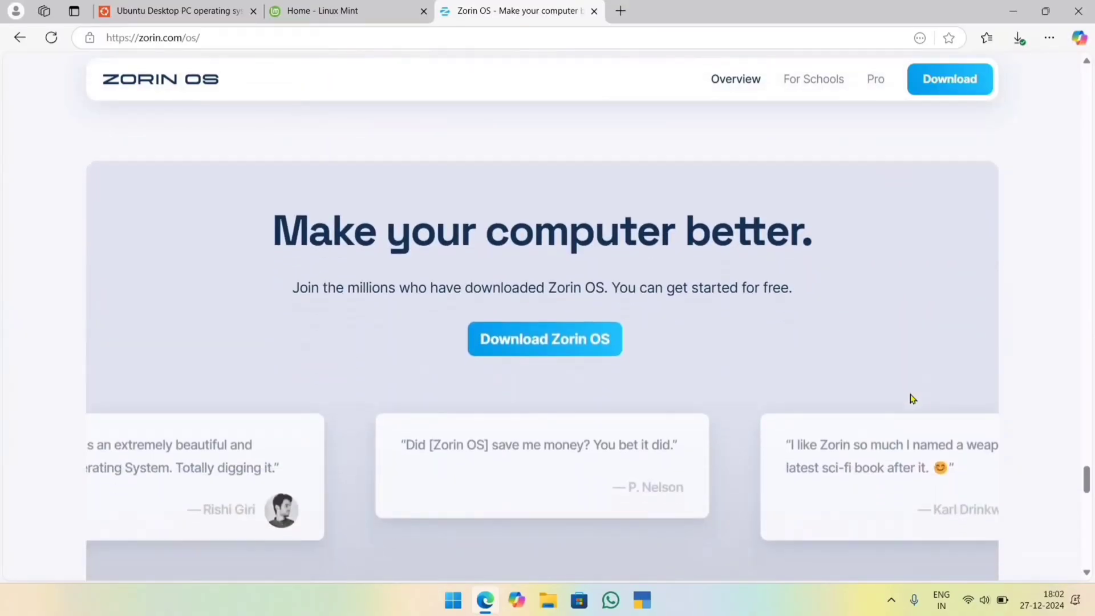
- Download the free Zorin OS 17.2 Core ISO from the download page, skipping the newsletter signup
click(530, 318)
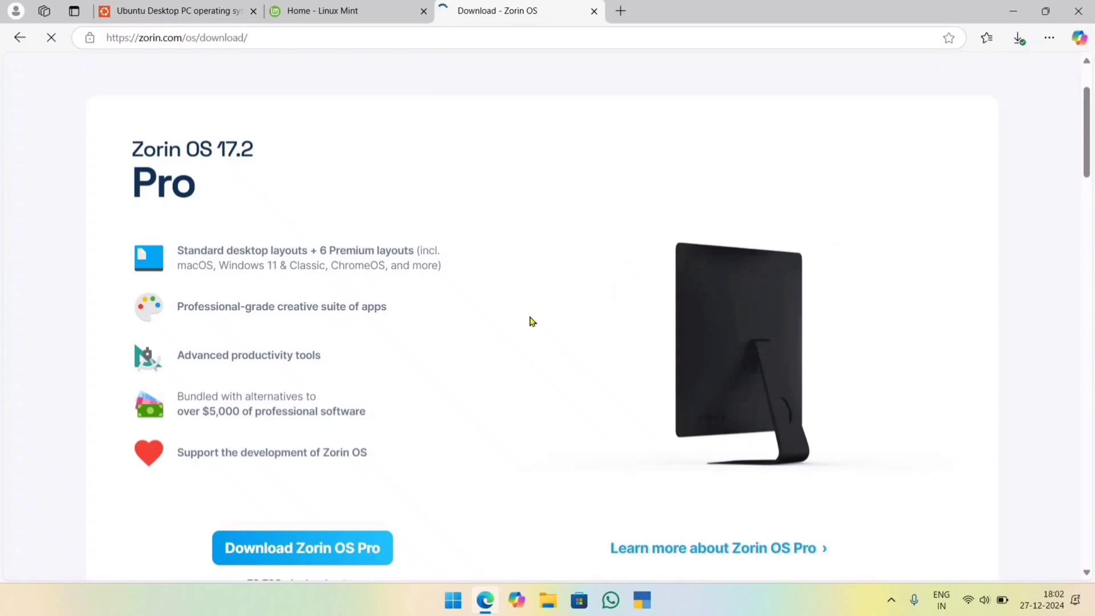
scroll(531, 321, down, 1)
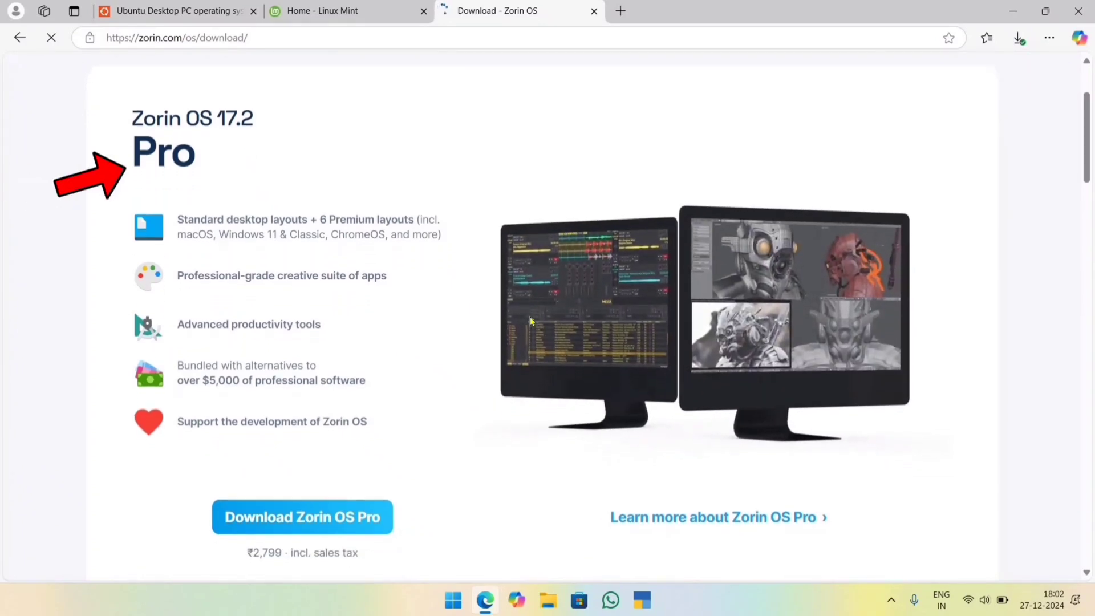
scroll(530, 321, down, 10)
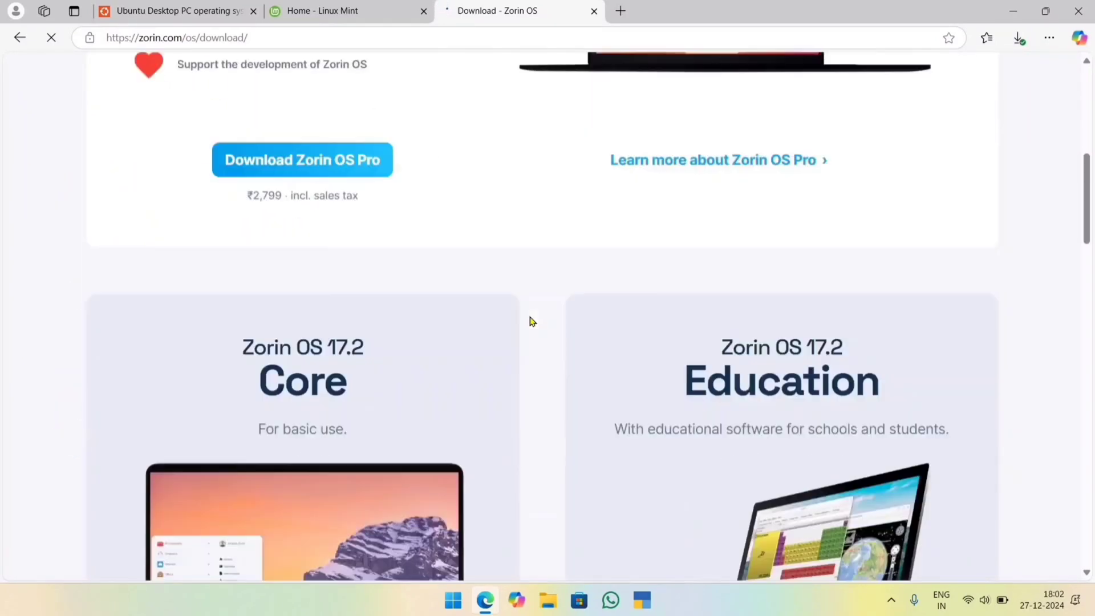
scroll(530, 321, down, 1)
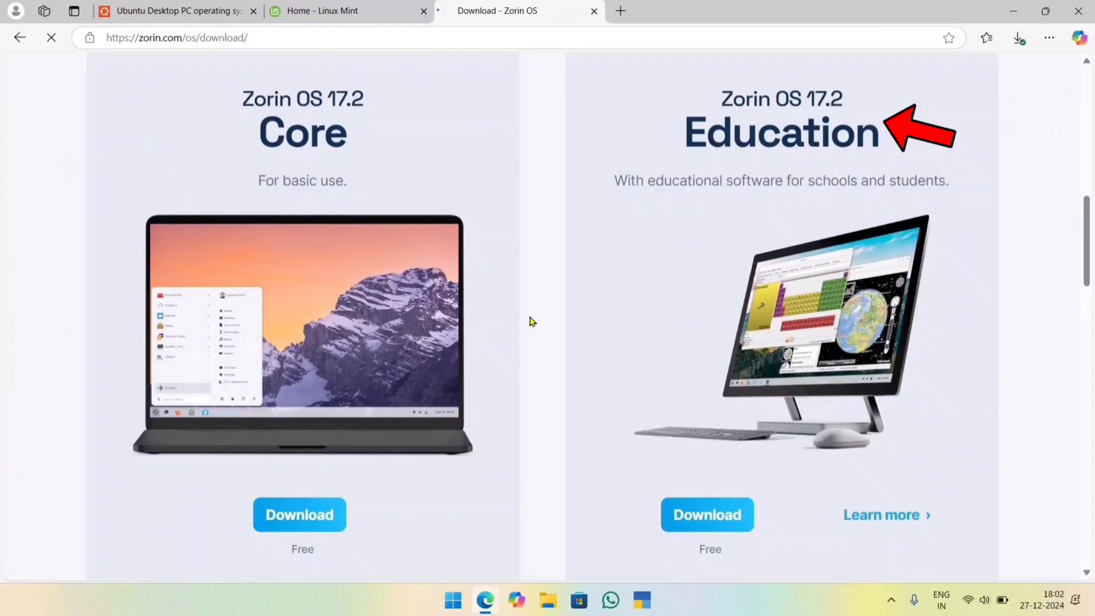
scroll(531, 321, up, 1)
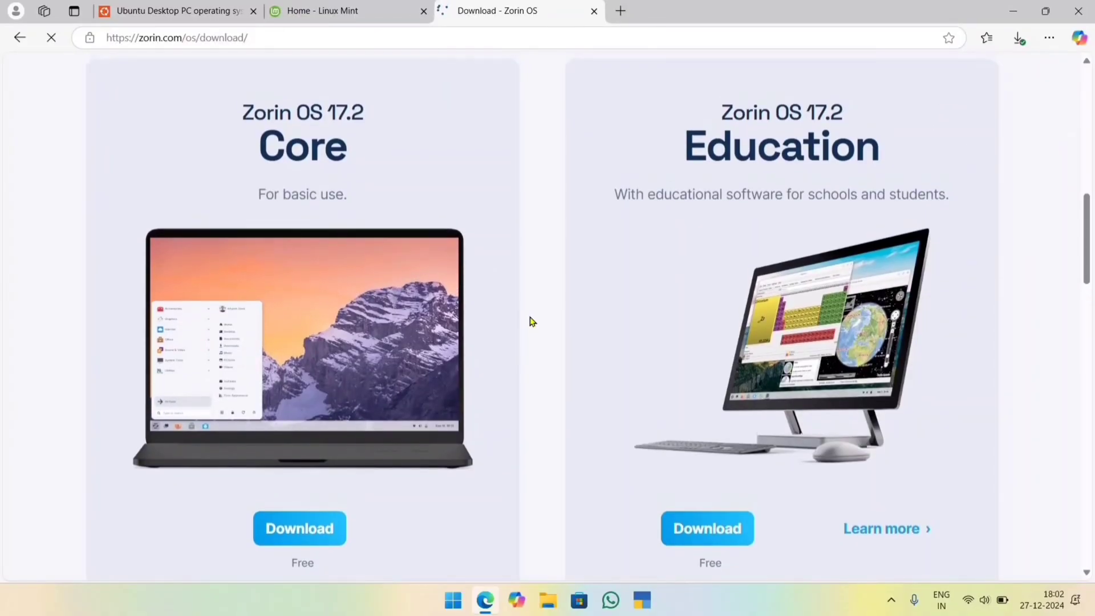
click(295, 528)
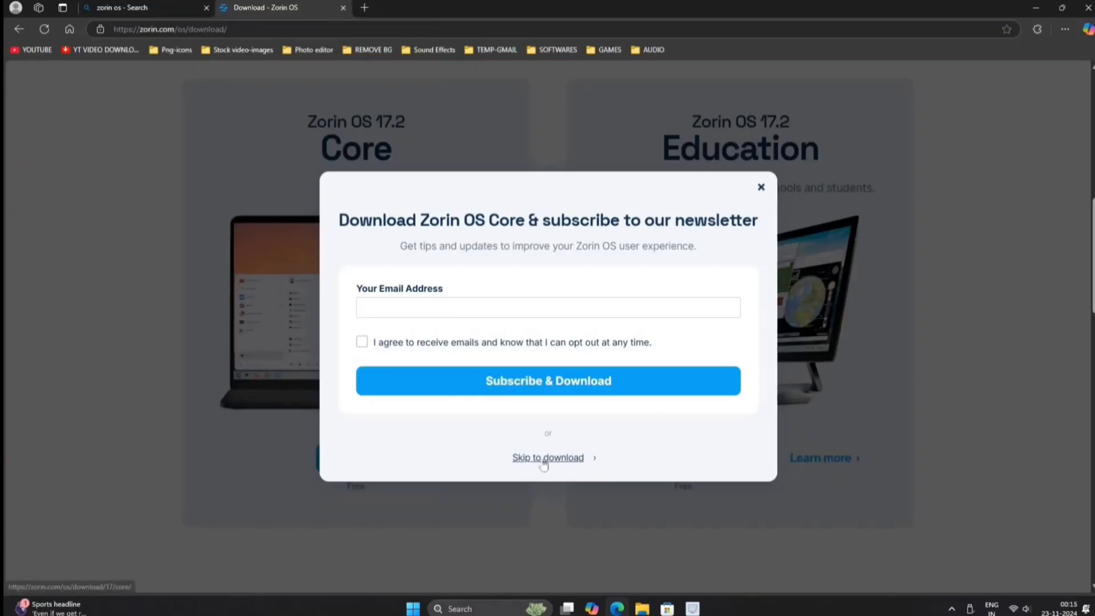
click(547, 458)
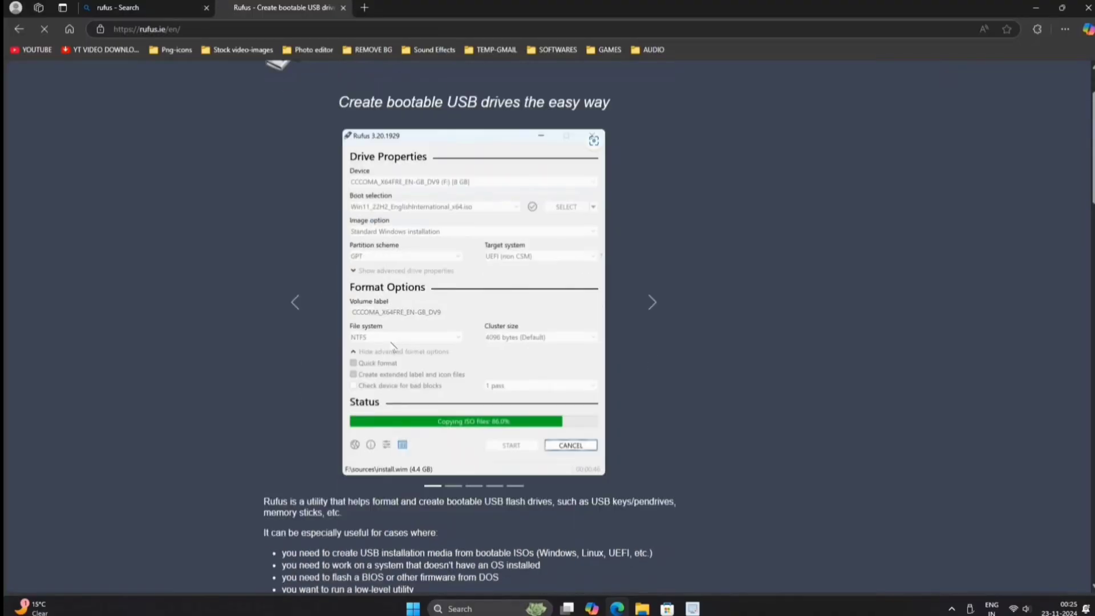
- Download rufus-4.6.exe from the Rufus website and open the file manager from the desktop
scroll(393, 344, down, 5)
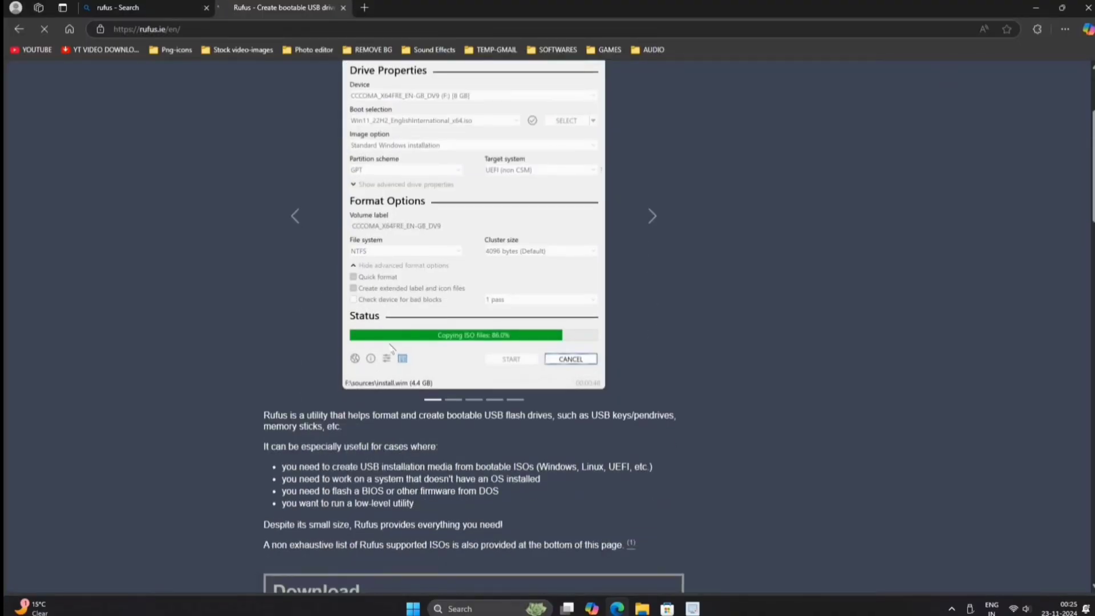
click(282, 440)
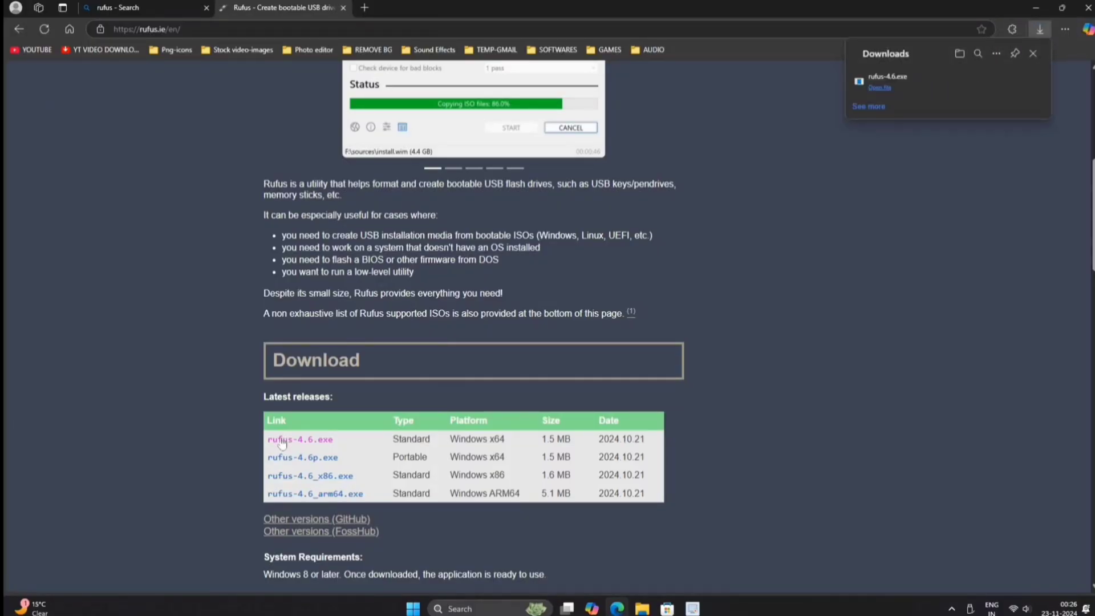
click(617, 608)
click(642, 608)
- Run rufus-4.6 from Downloads and flash the Zorin ISO onto the 32 GB USB, accepting the erase
click(263, 295)
click(339, 256)
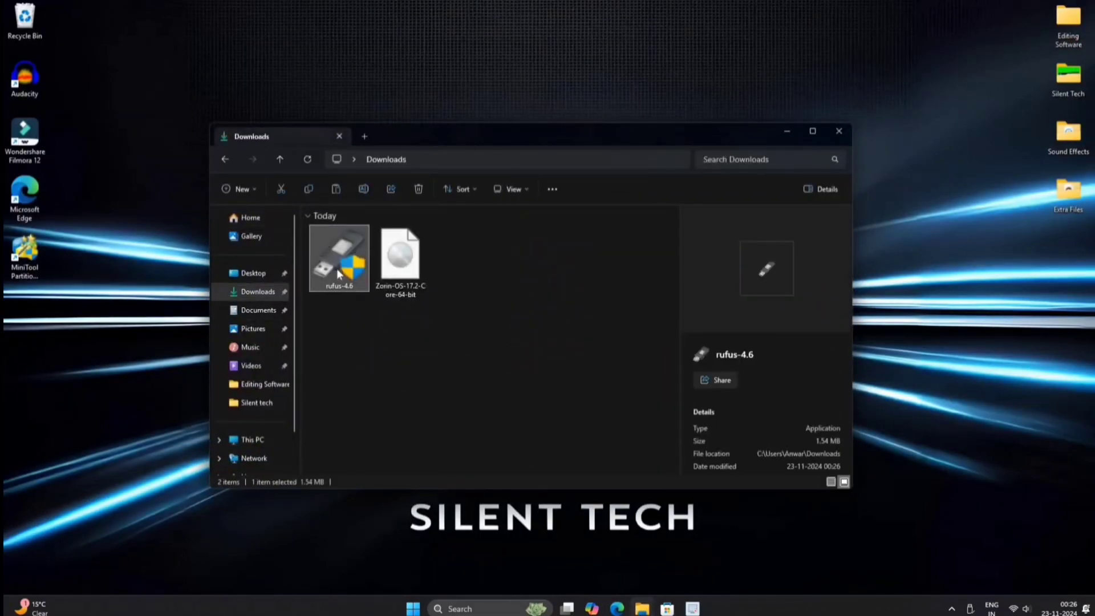
right_click(340, 256)
click(366, 351)
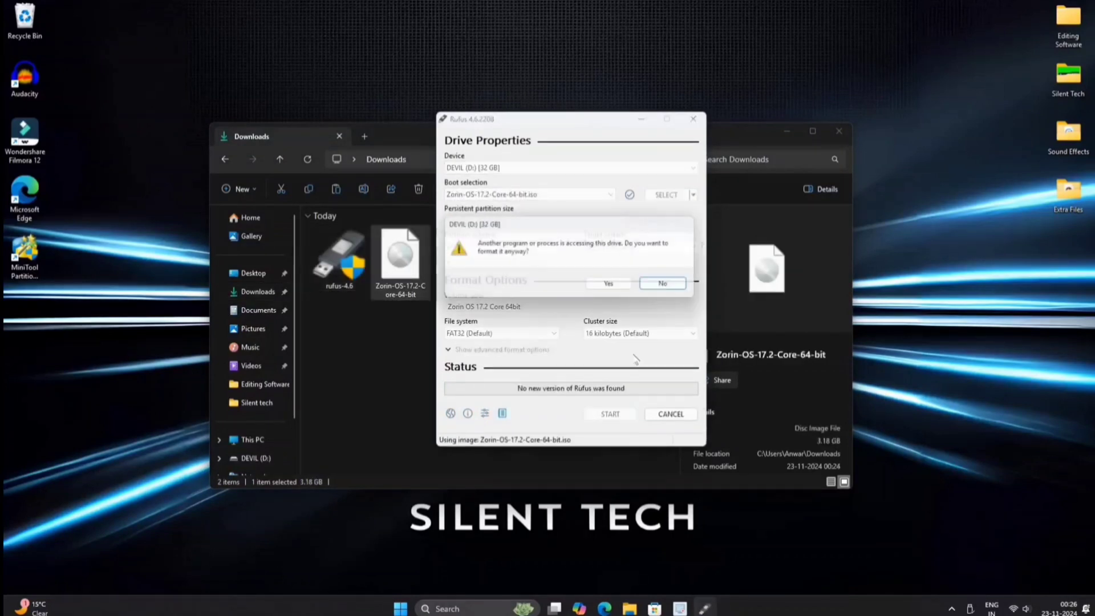
click(615, 286)
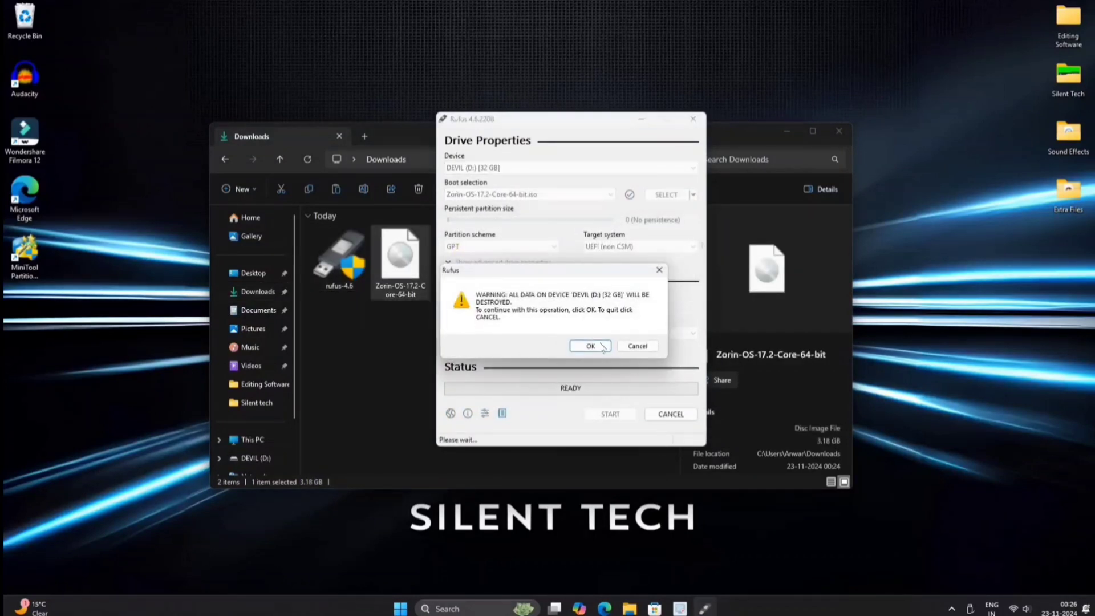
click(590, 345)
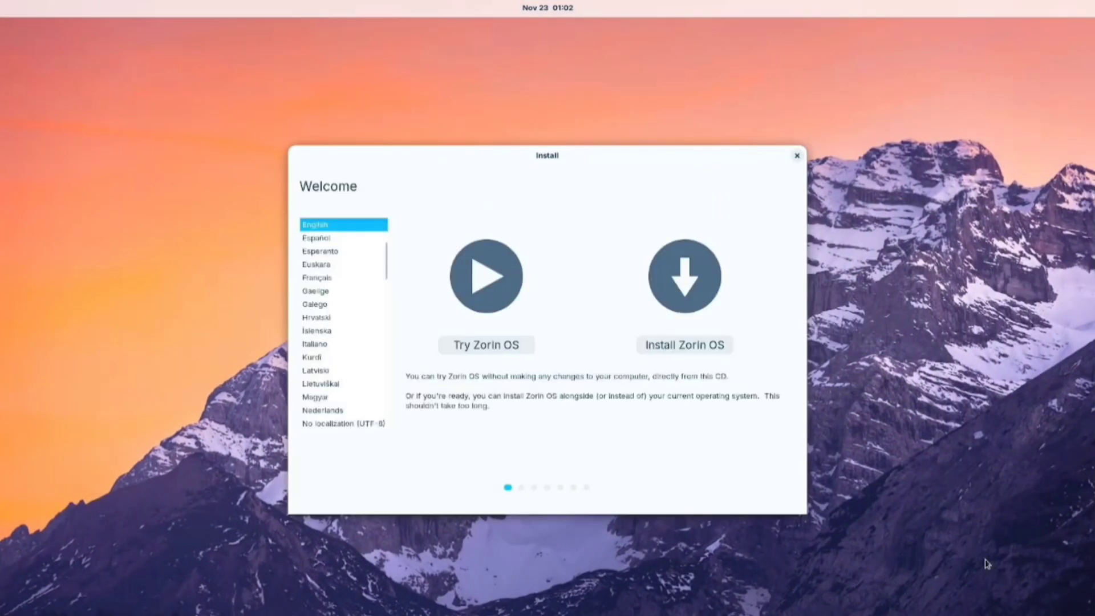
- Install Zorin OS with the default keyboard and Erase disk option, then enter your name for the account
click(679, 346)
click(767, 443)
click(770, 443)
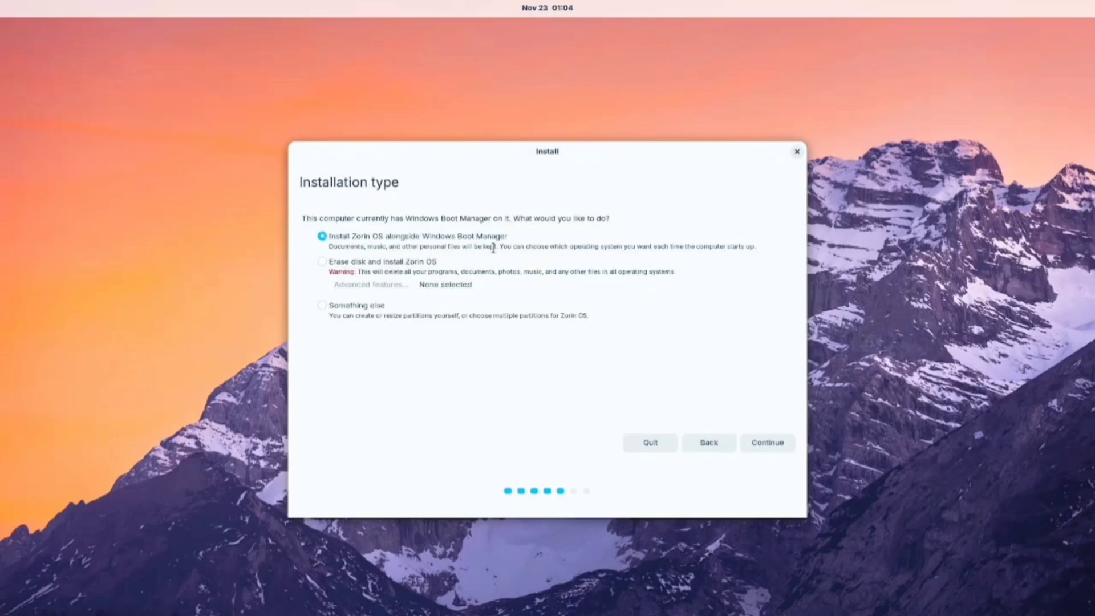
click(322, 262)
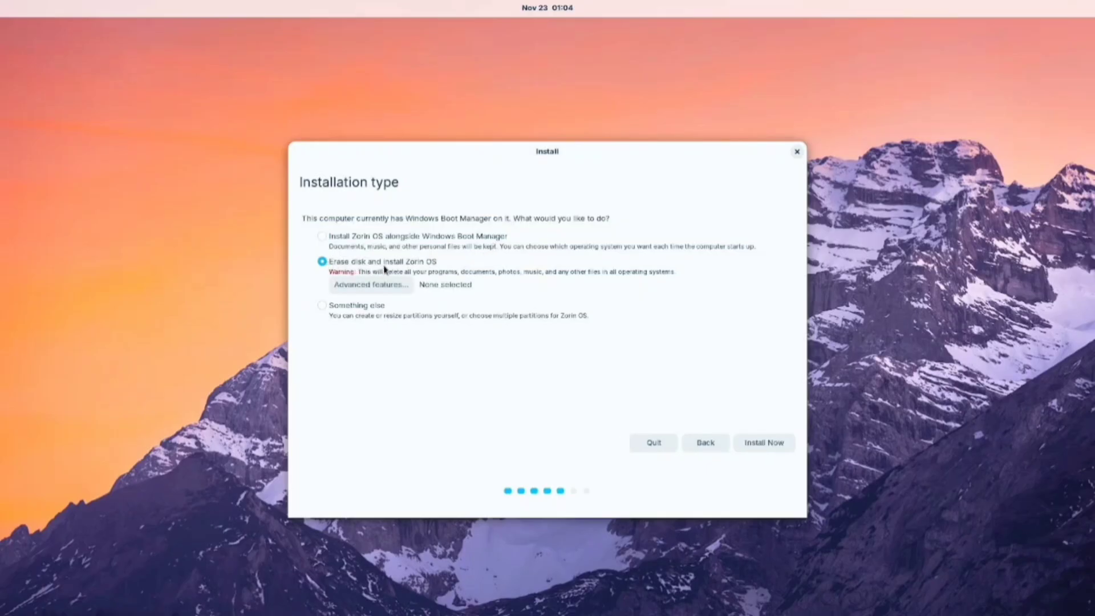
click(772, 442)
click(741, 403)
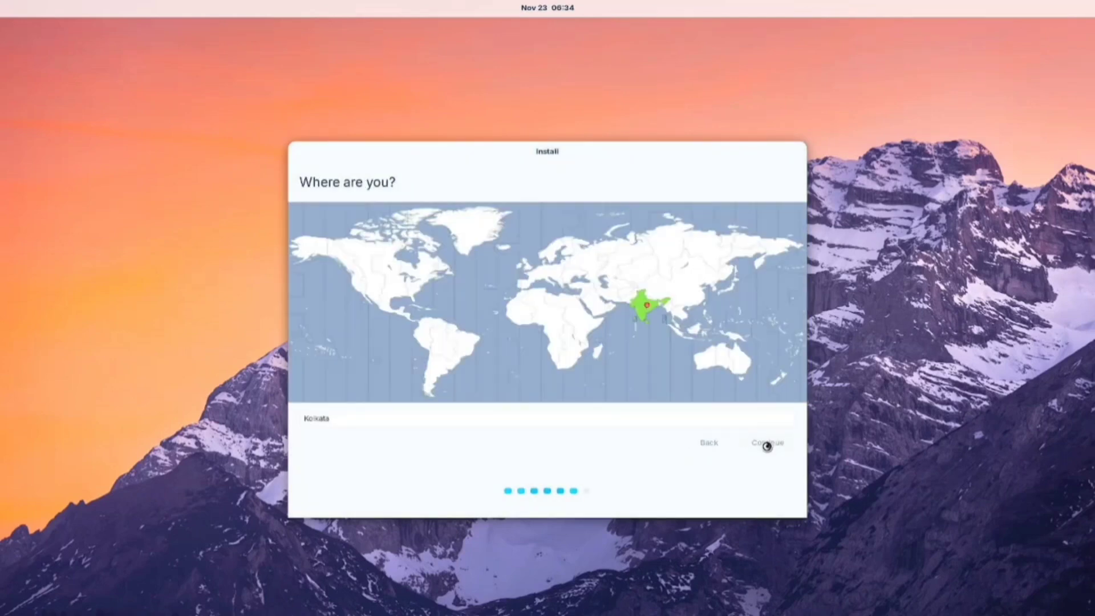
click(764, 443)
text(Anwar)
key(Tab)
key(Tab)
key(Tab)
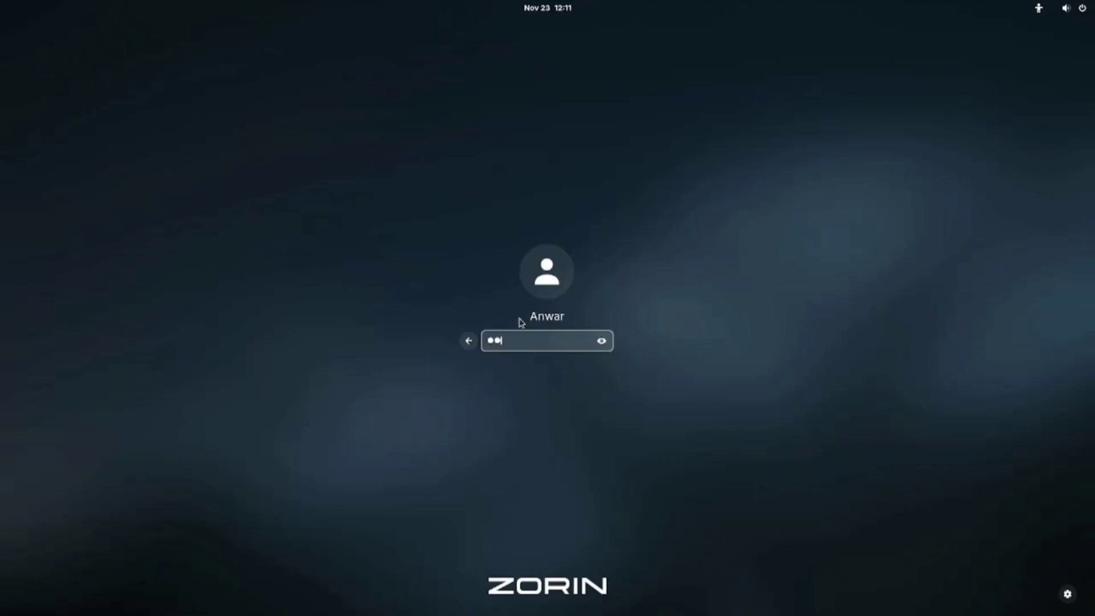
- Log in with the password and step through every page of the welcome tour until it closes
key(Return)
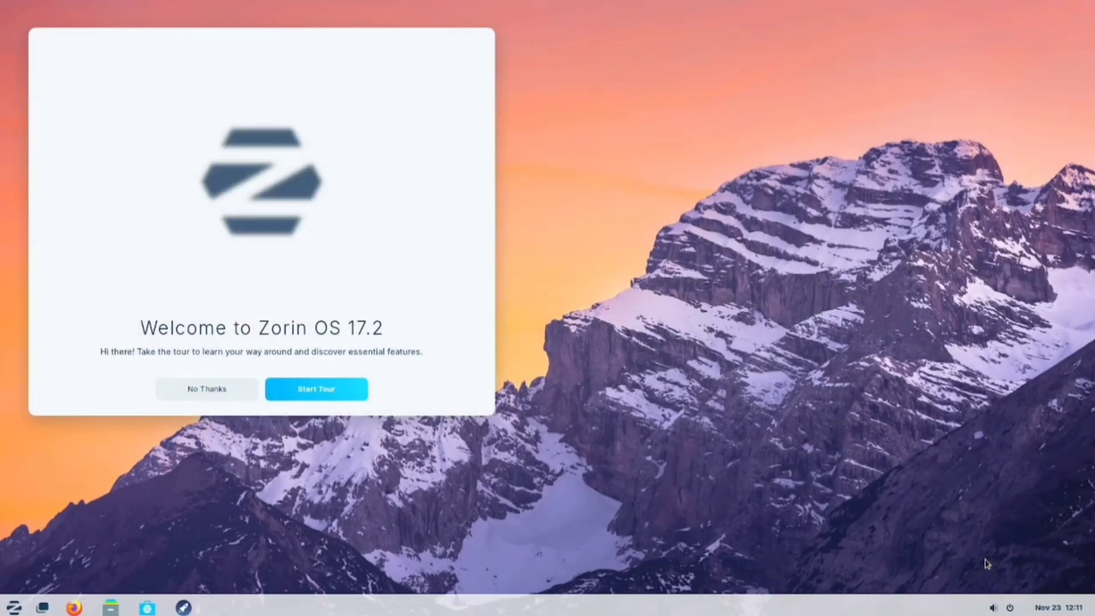
click(327, 391)
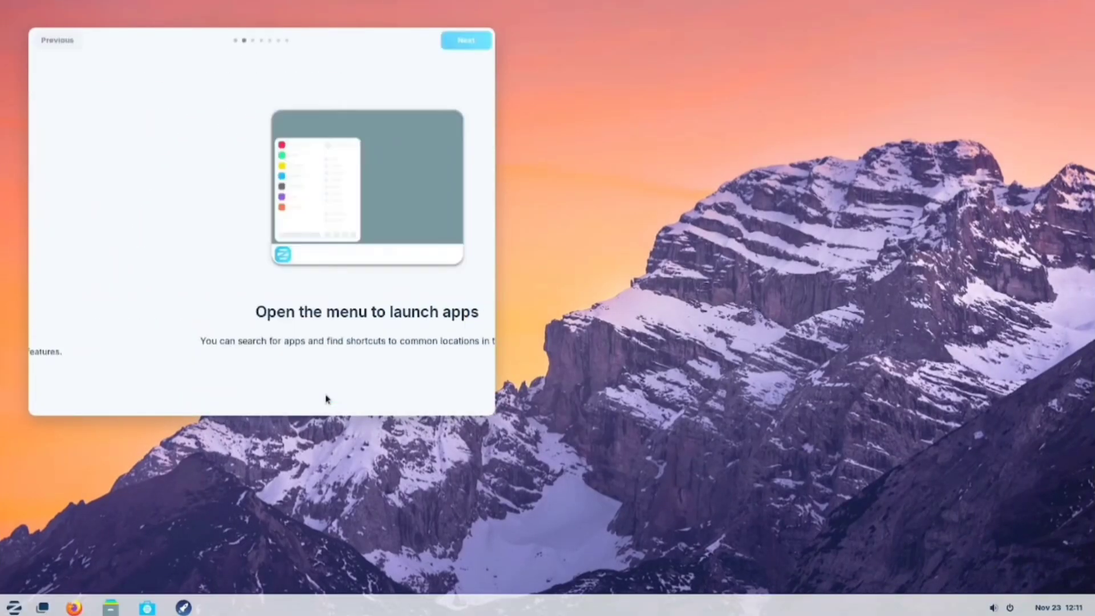
click(461, 39)
click(461, 39)
click(460, 39)
click(460, 40)
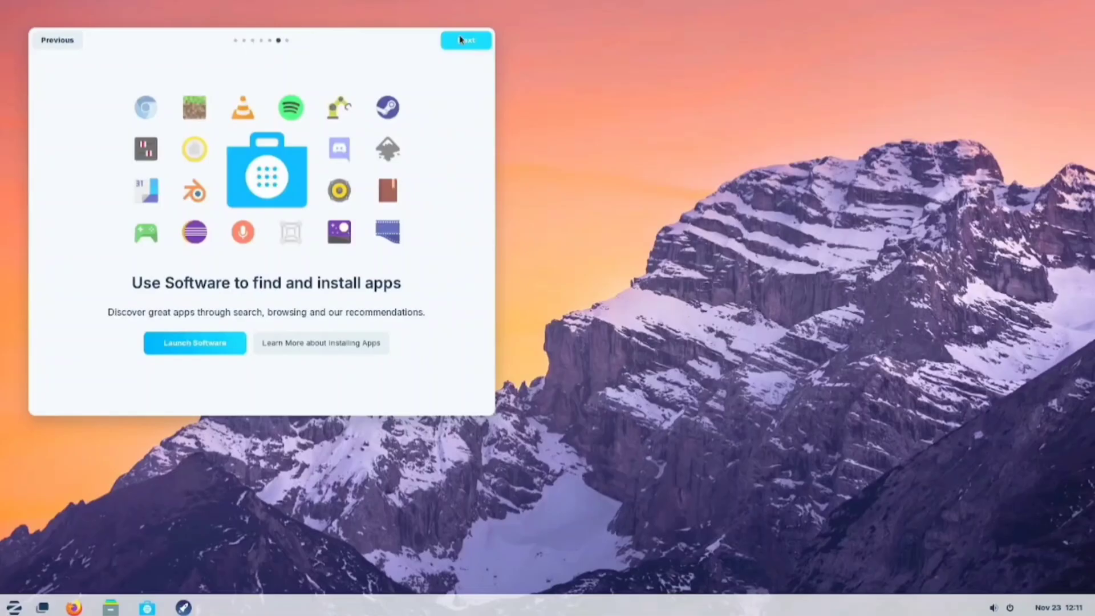
click(461, 40)
click(461, 39)
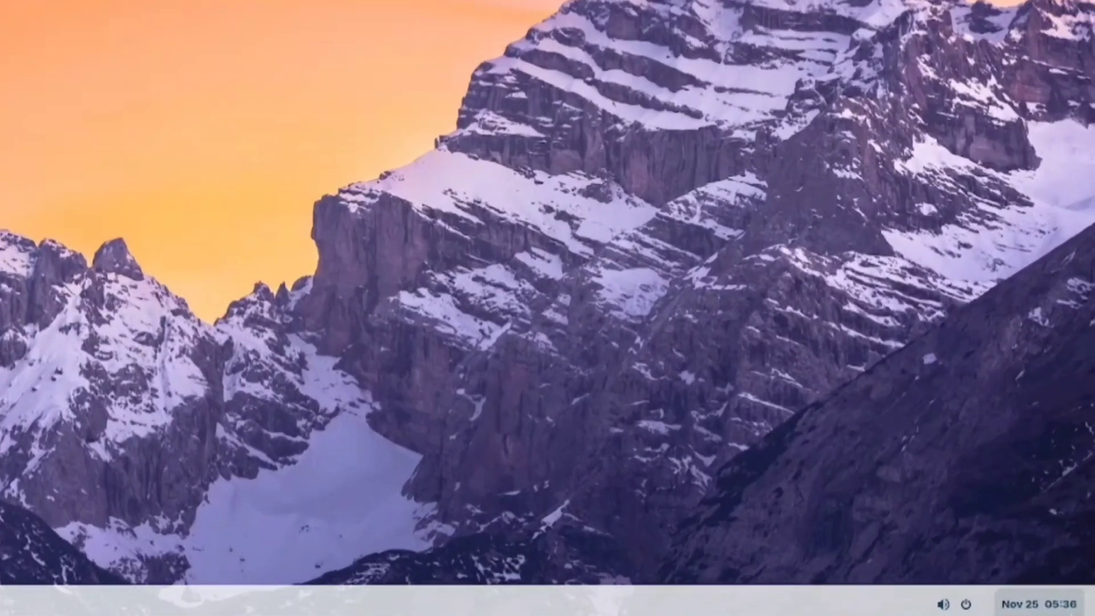
- Check the calendar panel, then turn Dark Mode on and back off in quick settings
key(super+v)
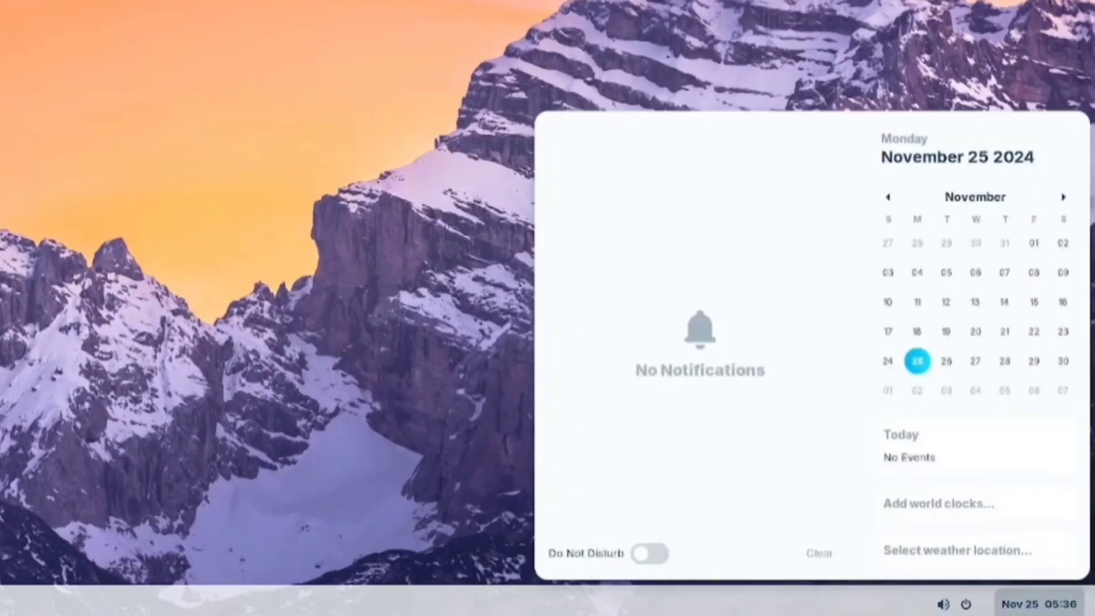
click(1045, 613)
click(951, 610)
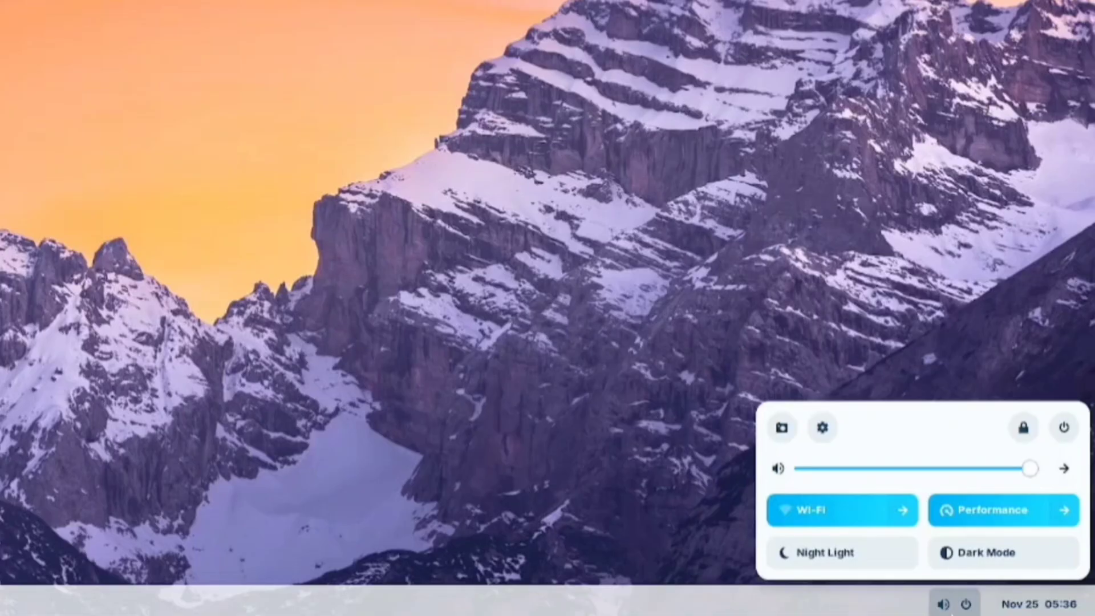
click(979, 553)
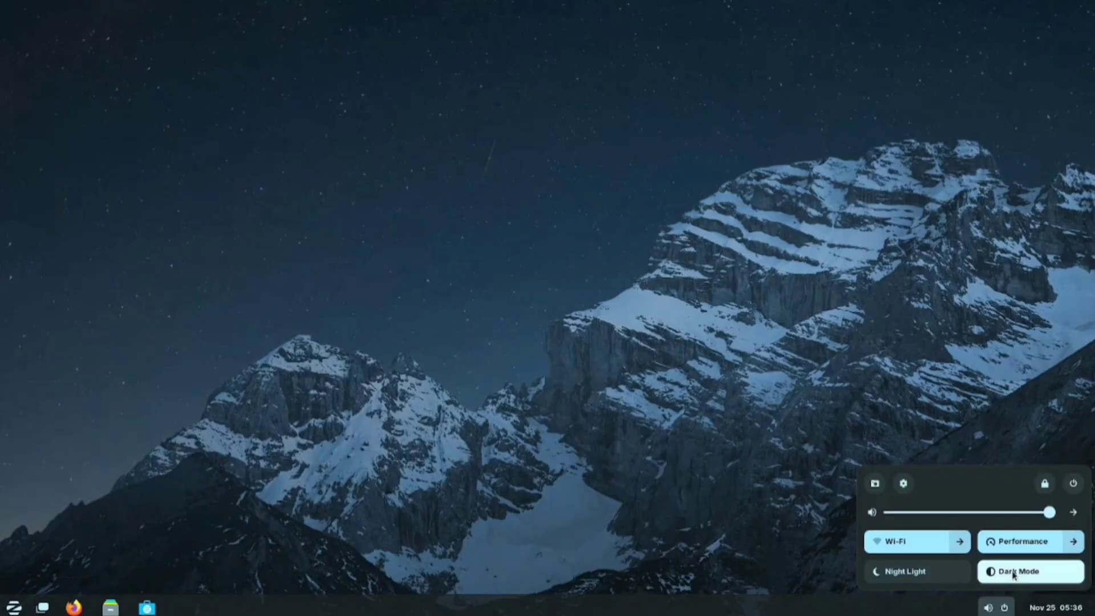
click(1013, 573)
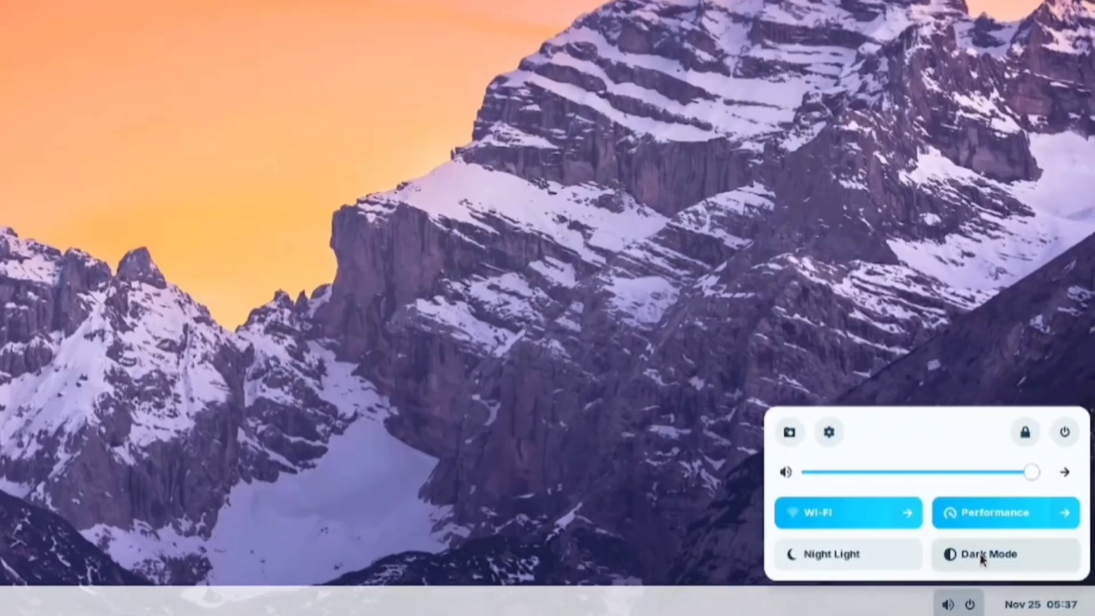
- Toggle Night Light on and off, keep the Performance power profile, and check volume and sound output
click(844, 560)
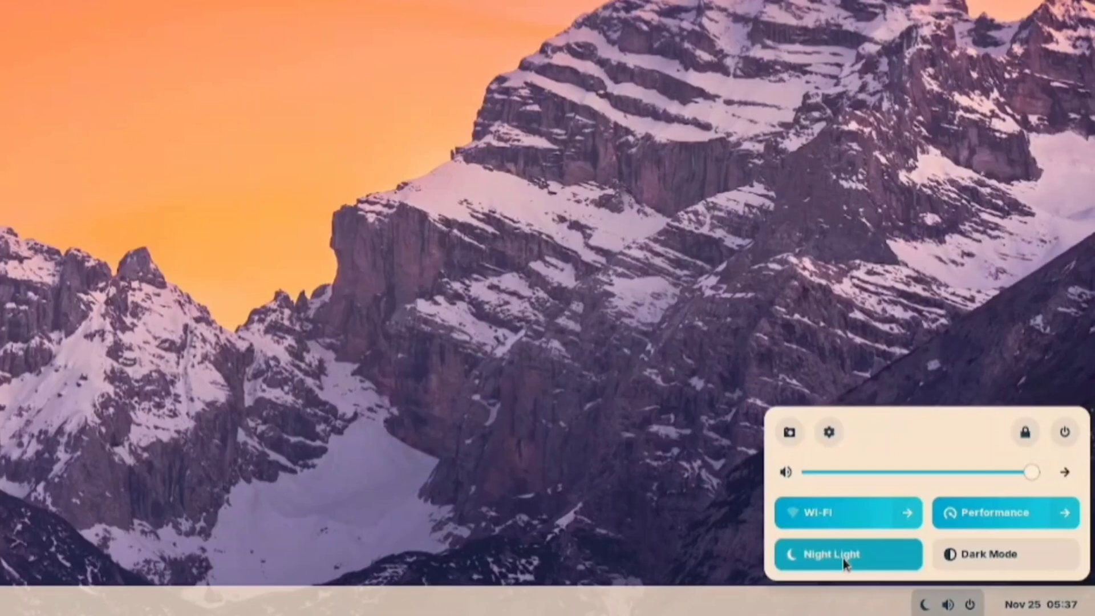
click(844, 560)
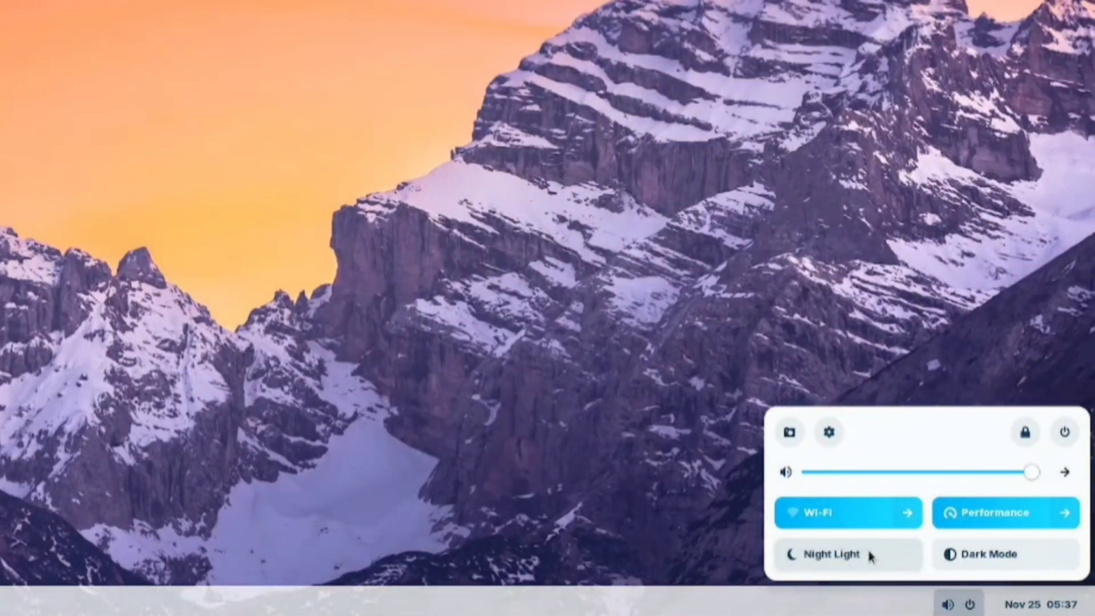
click(1079, 516)
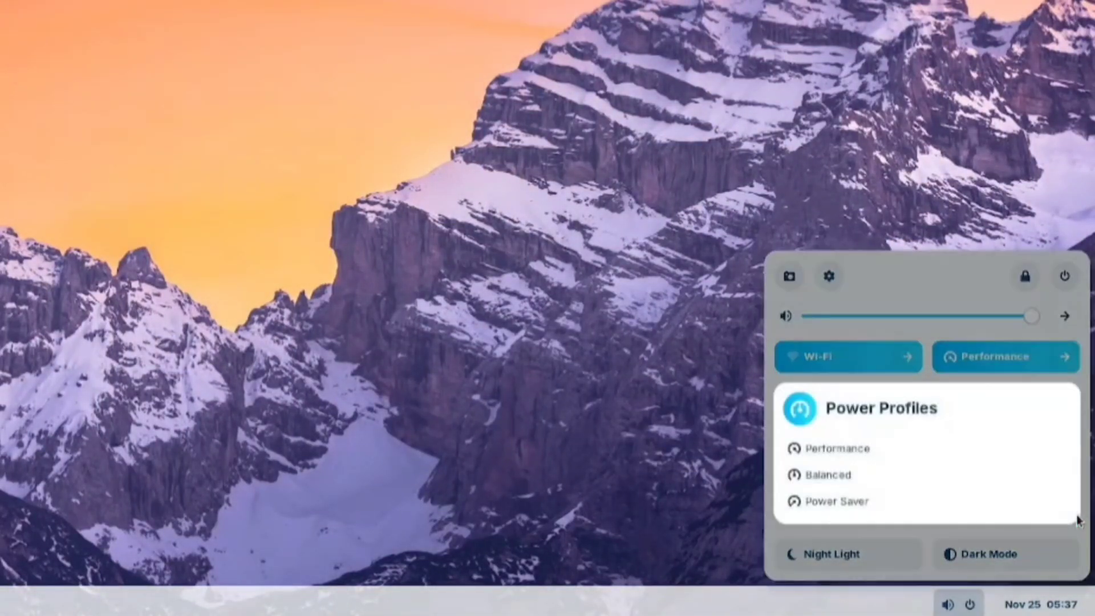
click(885, 460)
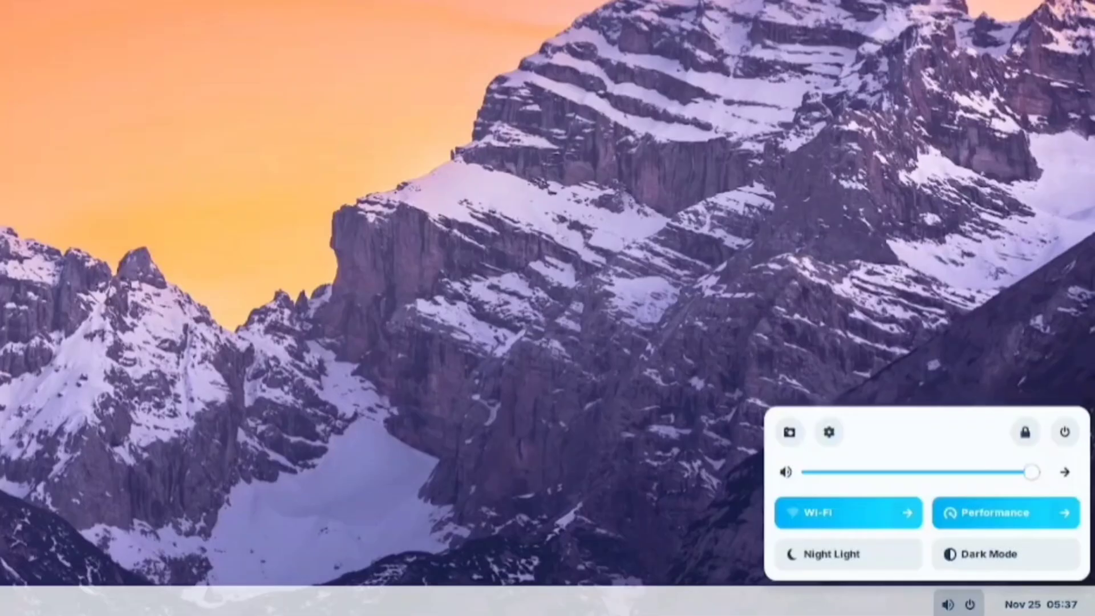
drag(1035, 479, 1064, 470)
click(1065, 472)
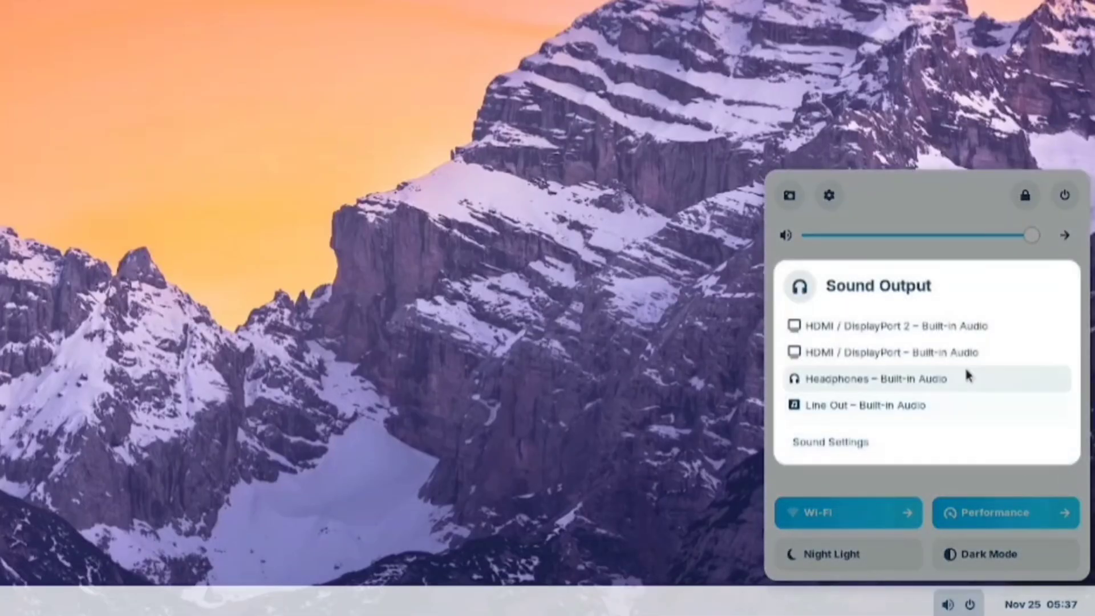
click(890, 479)
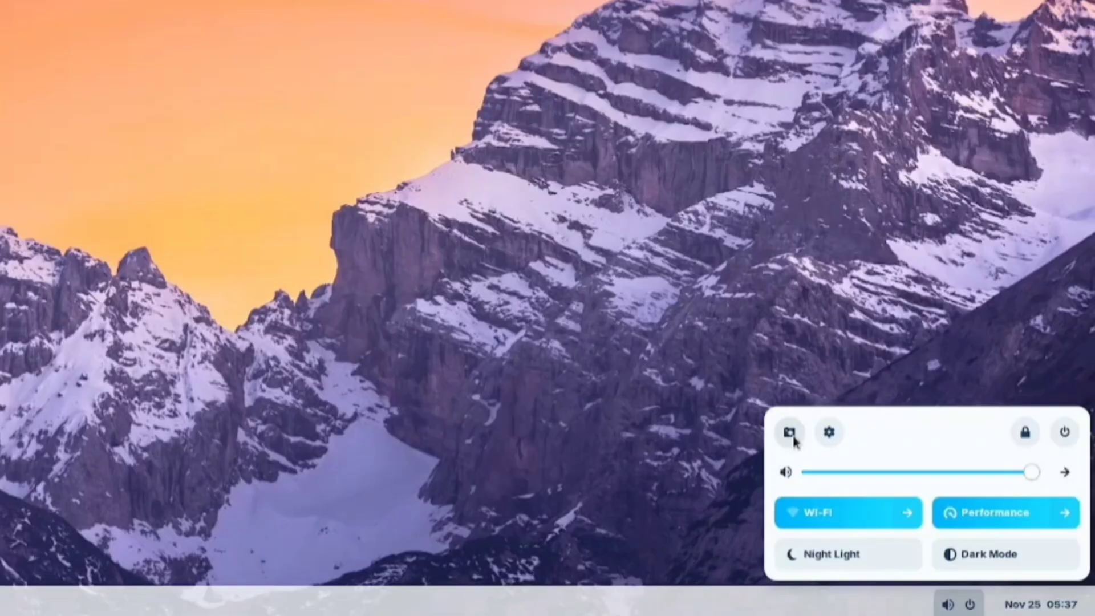
- Try the screenshot tool's area and full-screen capture modes, then dismiss it to the Zorin menu
click(791, 434)
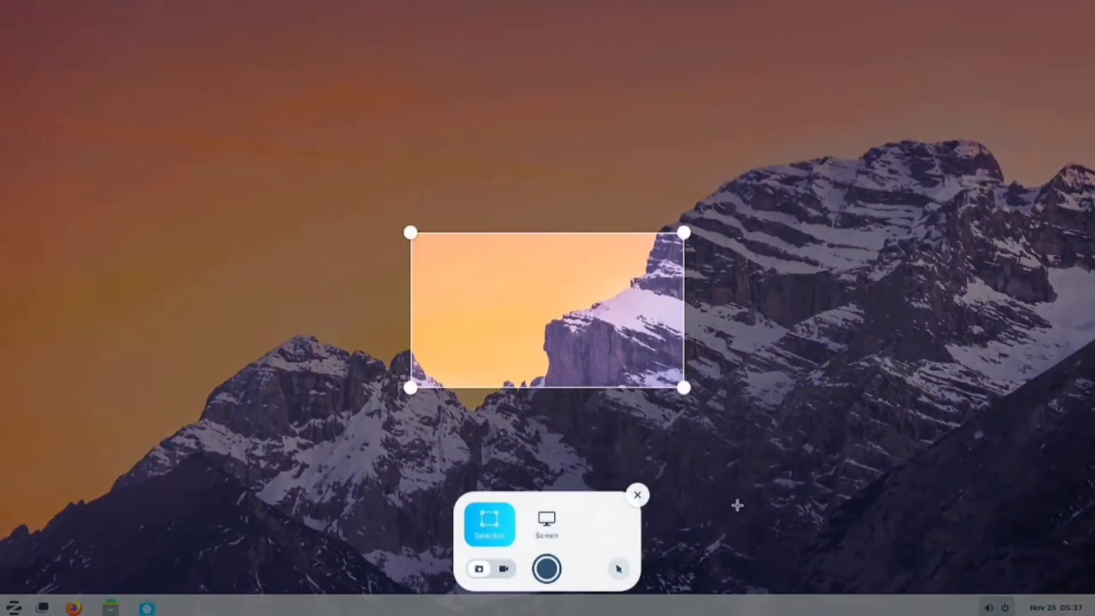
drag(836, 498, 120, 107)
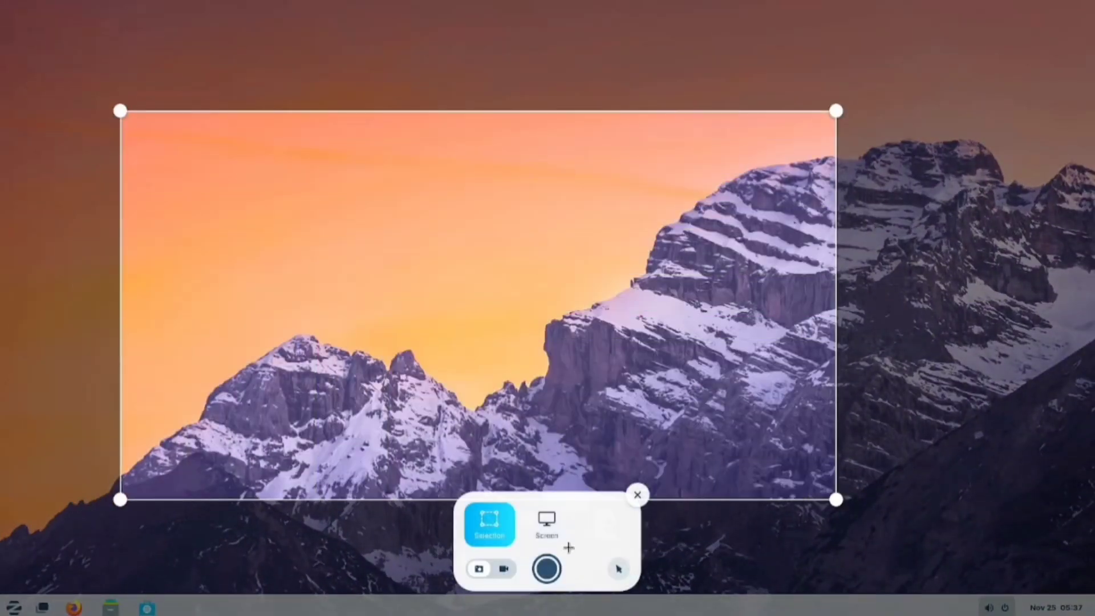
click(564, 521)
click(638, 495)
key(super)
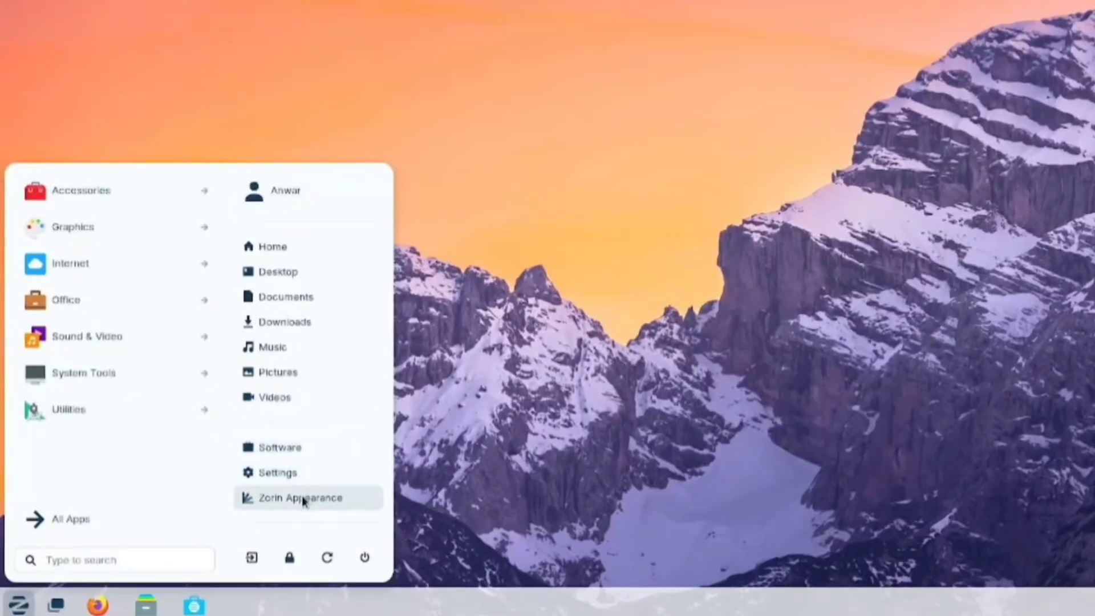
- Launch Zorin Appearance, try several desktop layouts, and hide the extra-layouts offer
click(302, 500)
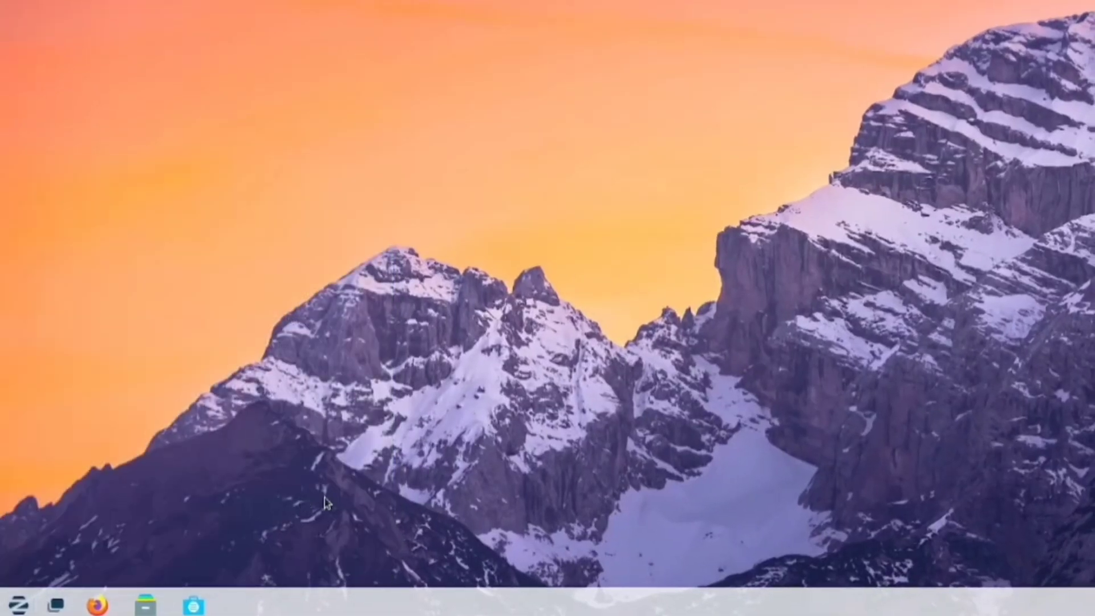
click(329, 116)
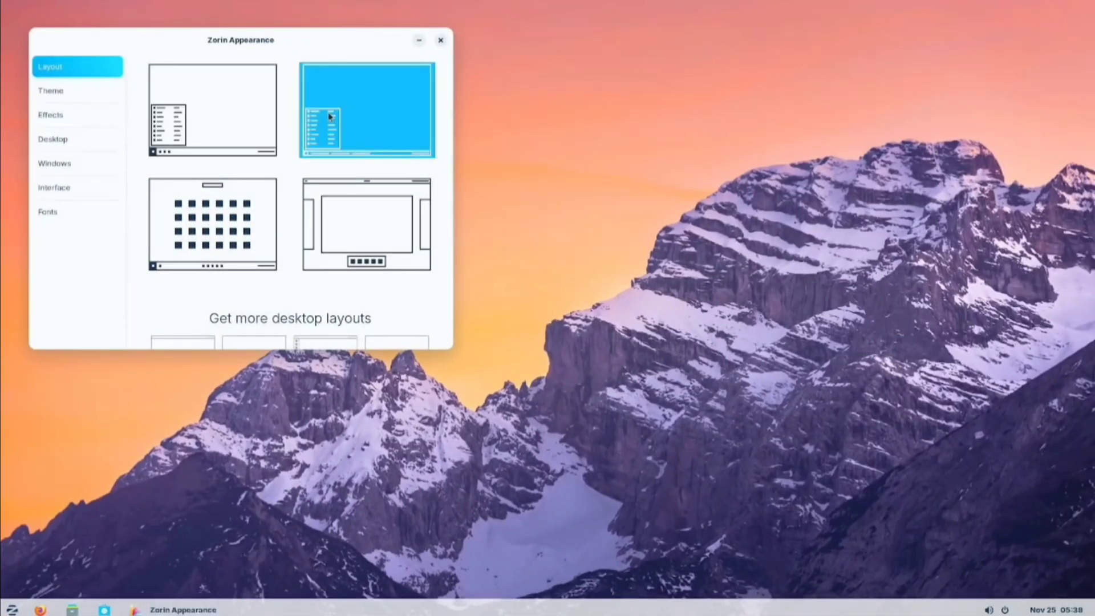
click(226, 225)
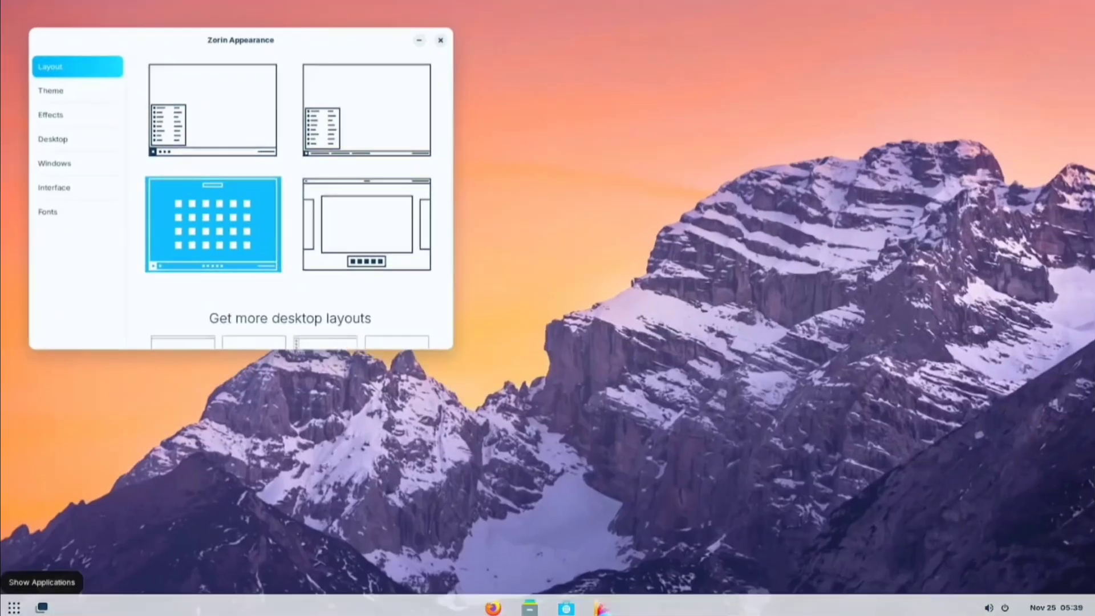
click(353, 224)
scroll(274, 302, down, 3)
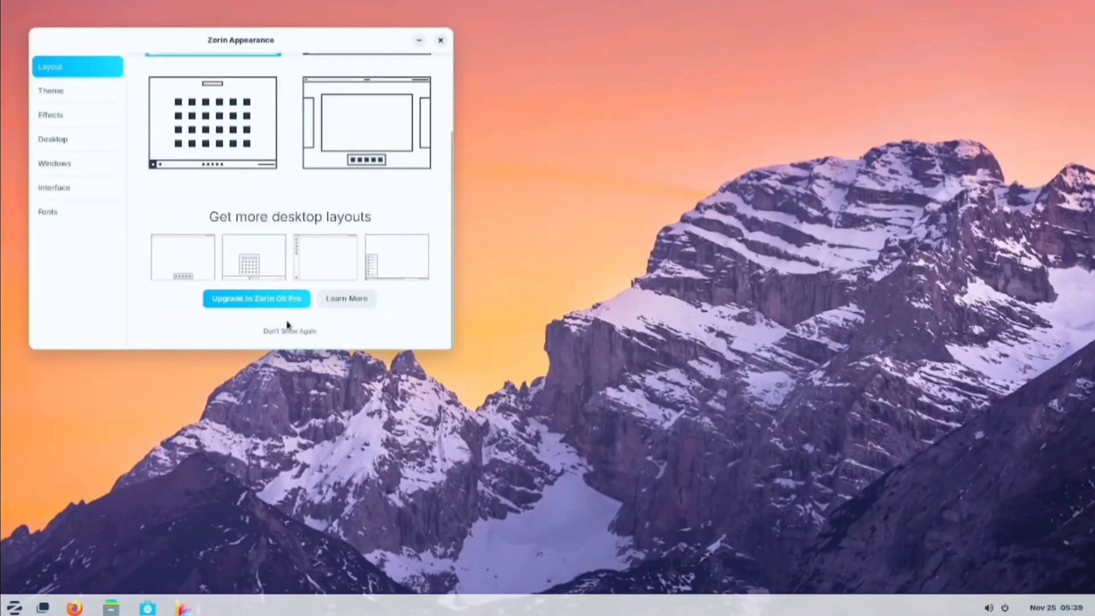
click(285, 335)
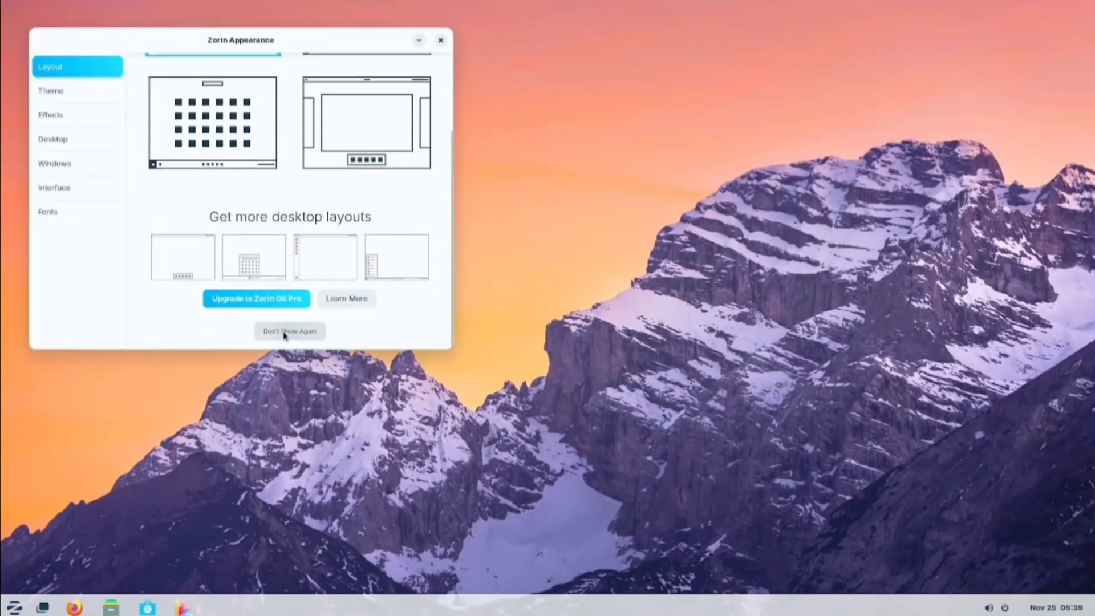
- Enable Jelly Mode in Effects and move the window around to see the wobble effect
click(50, 93)
click(50, 114)
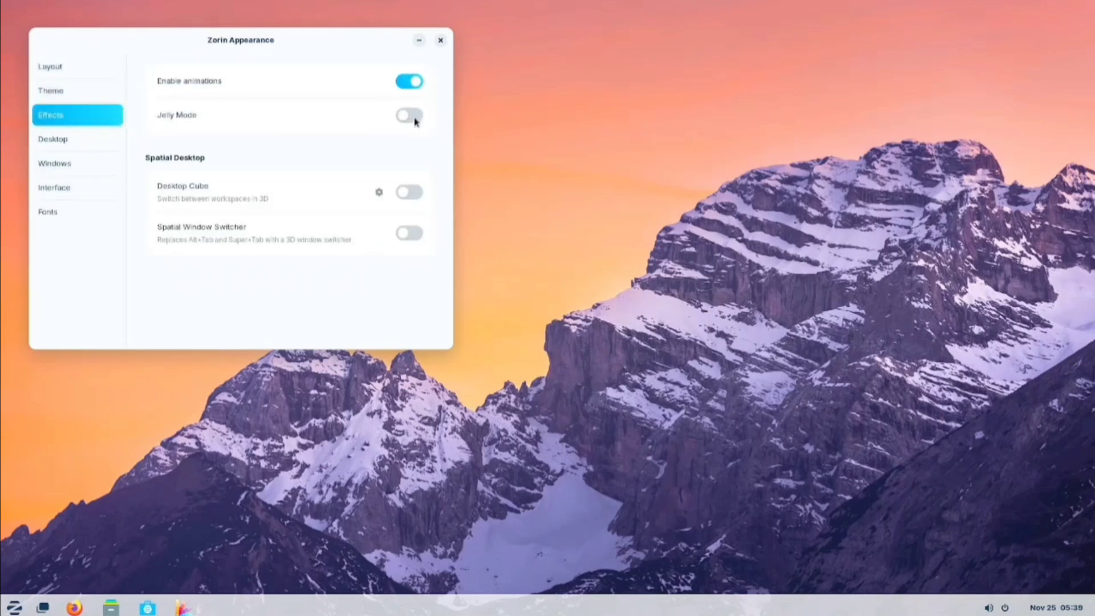
click(411, 117)
drag(228, 42, 513, 68)
click(185, 606)
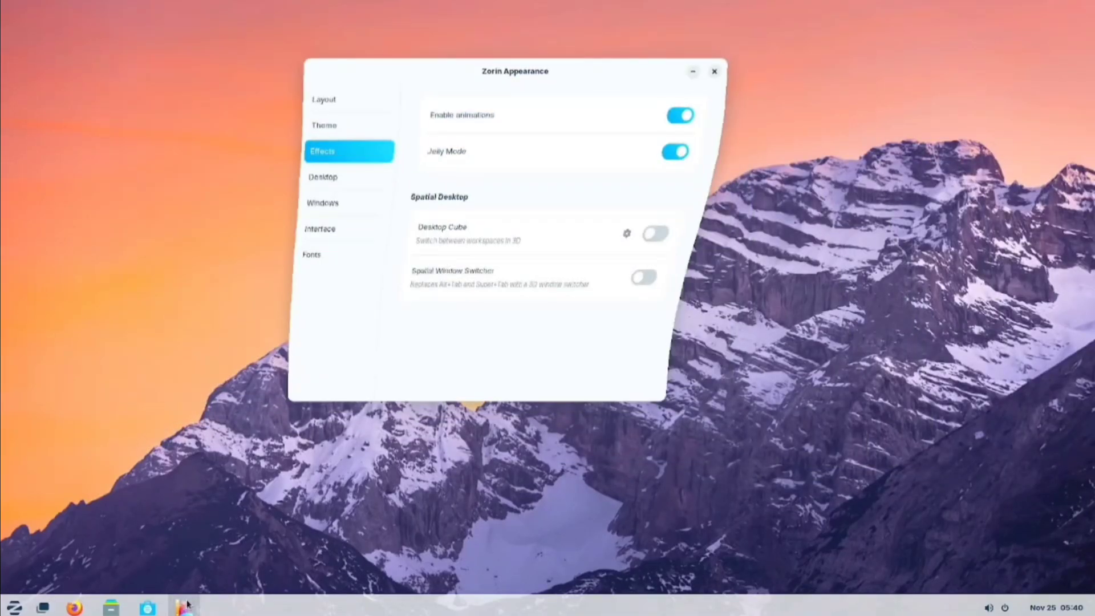
click(185, 605)
click(112, 608)
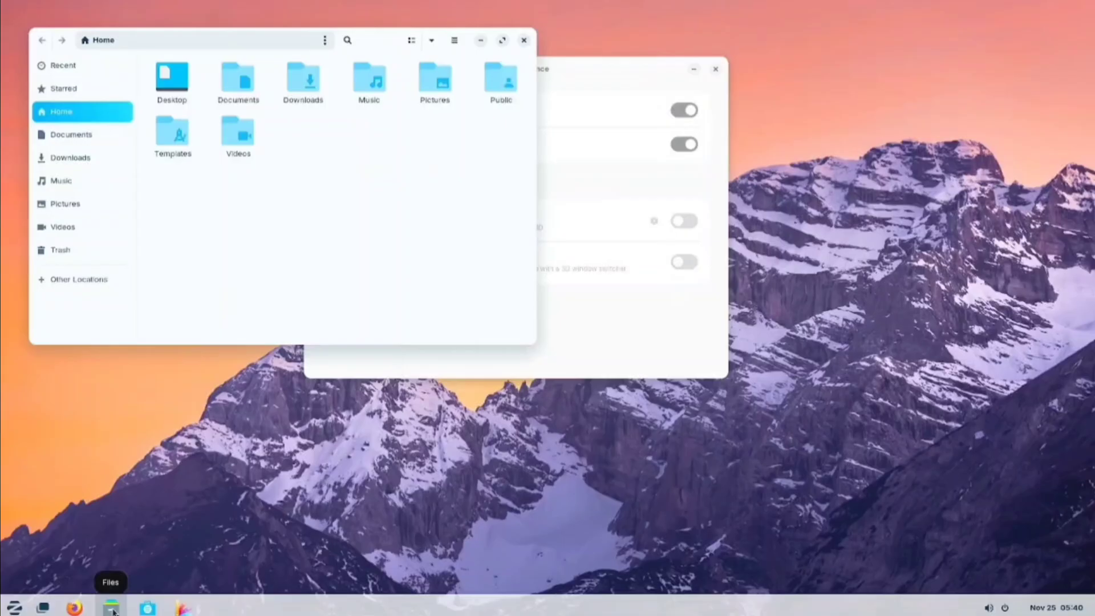
click(112, 608)
- Browse the Desktop, Windows and Interface settings, then the taskbar's position and behaviour options
click(351, 172)
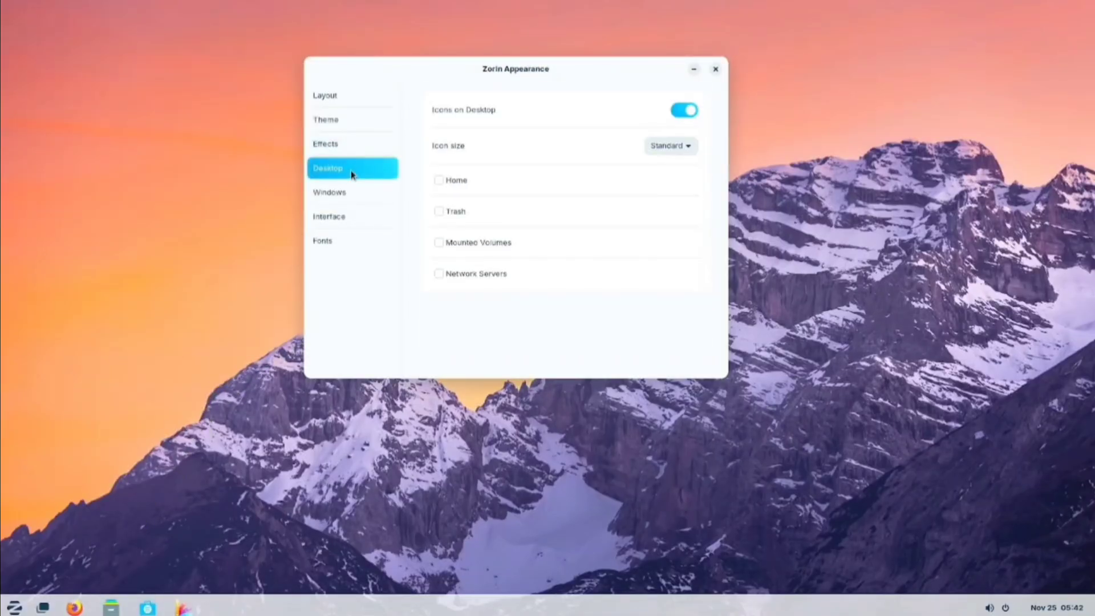
click(352, 192)
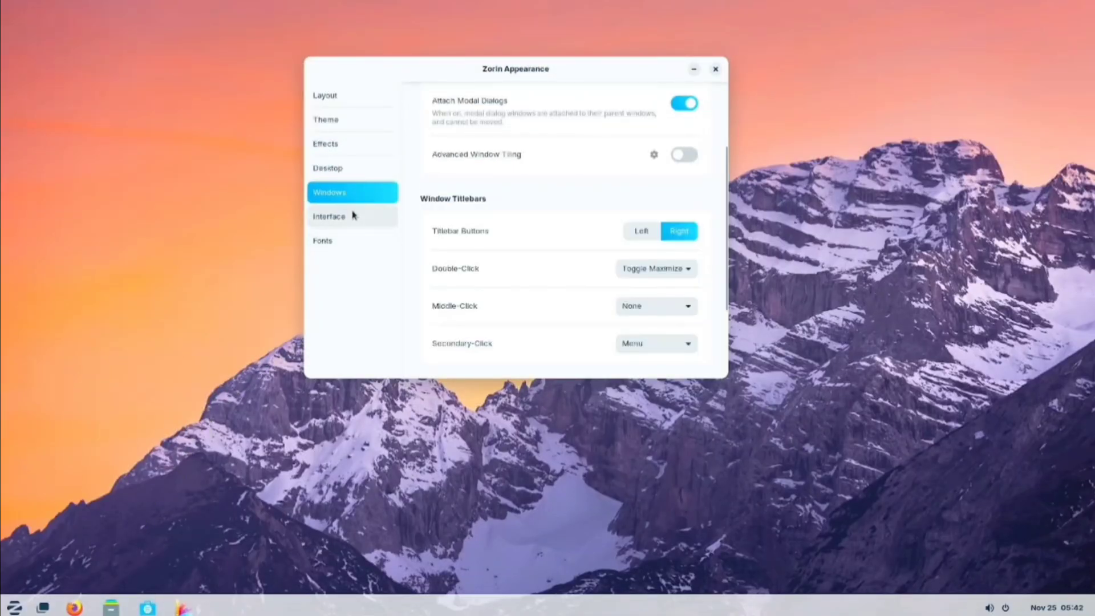
click(353, 216)
click(688, 191)
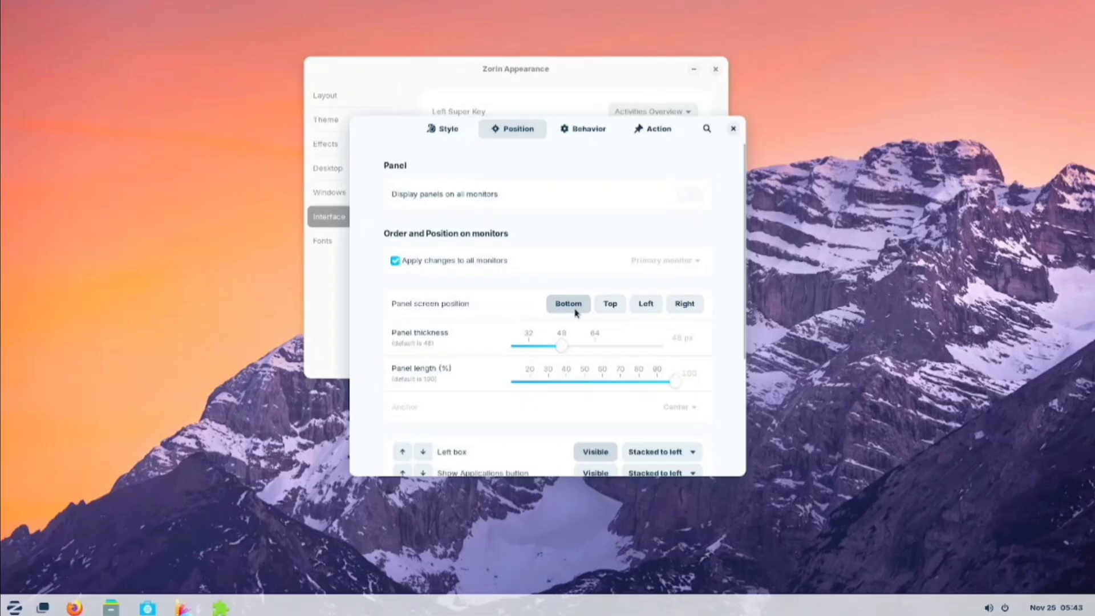
click(608, 304)
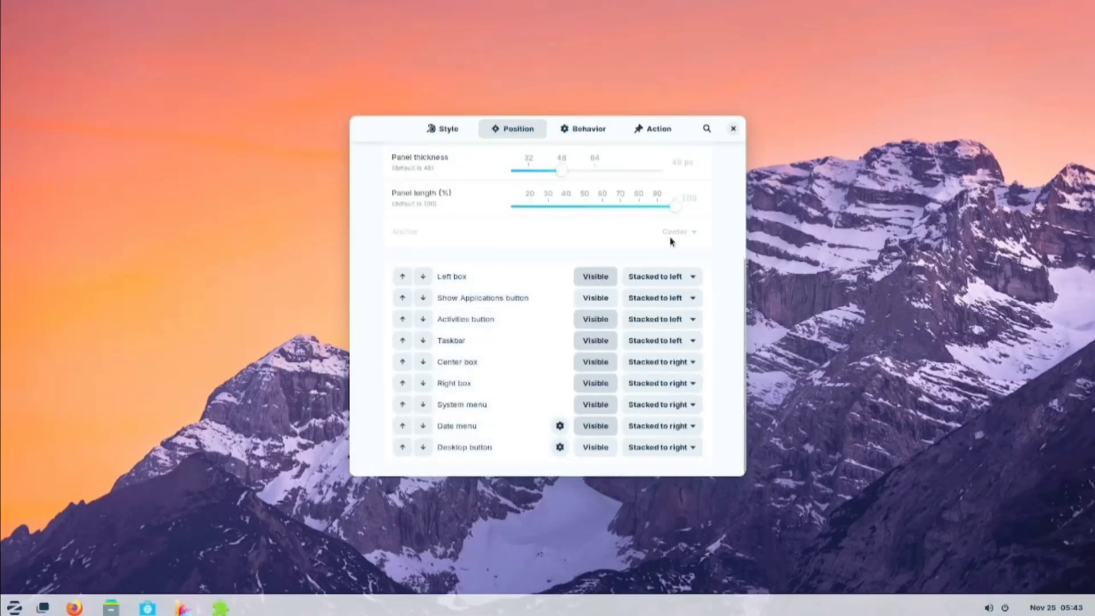
click(598, 137)
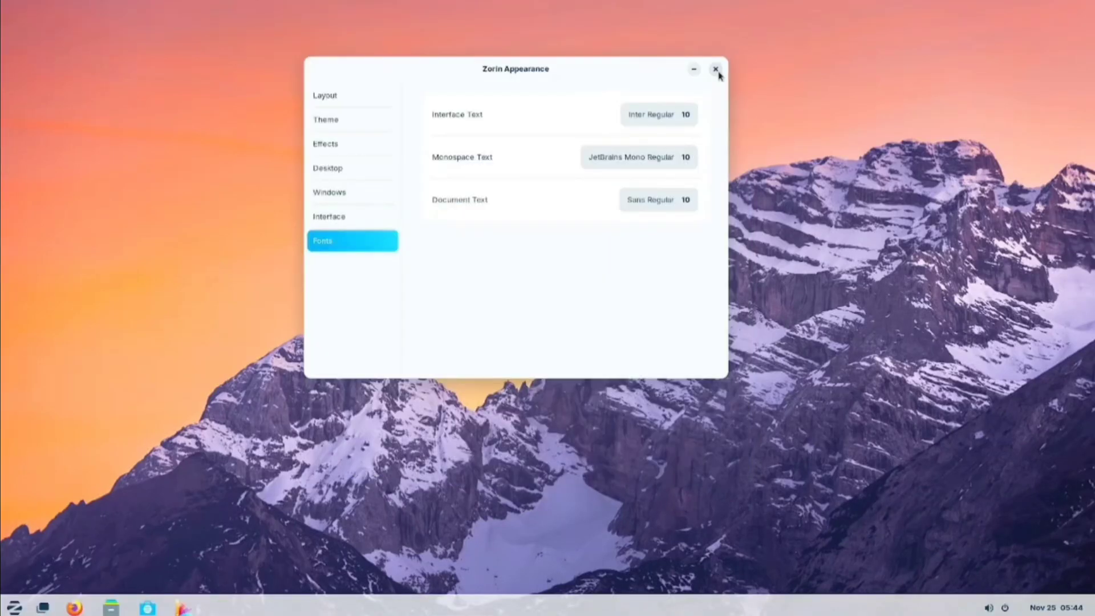
- Open Settings and connect to the TECNO POVA 6 Pro 5G Wi-Fi network with its password
click(716, 68)
click(15, 607)
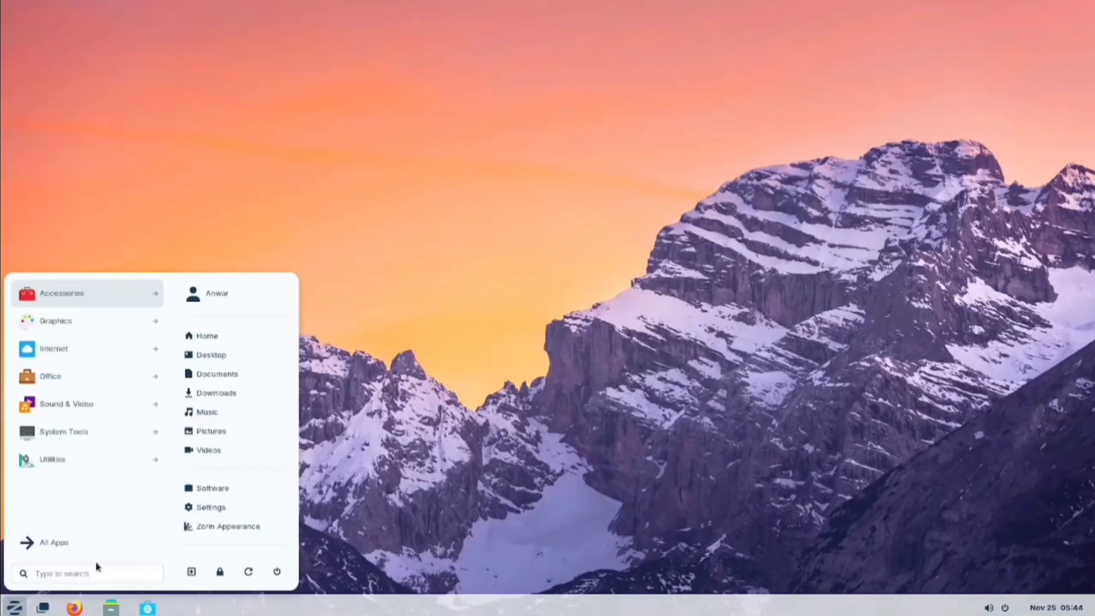
click(194, 507)
click(342, 131)
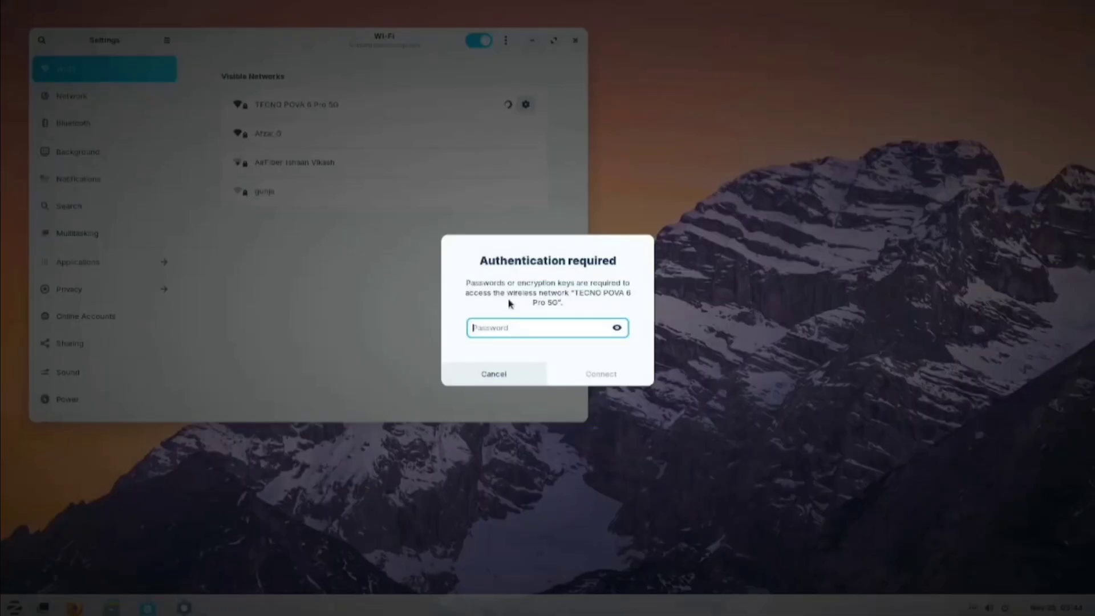
text(a)
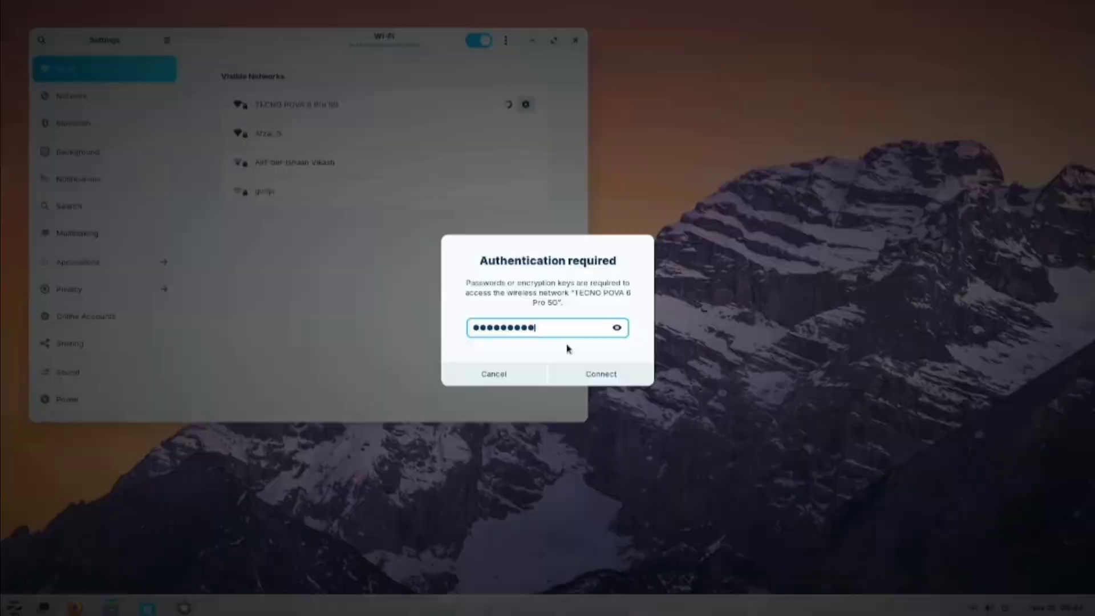
key(Return)
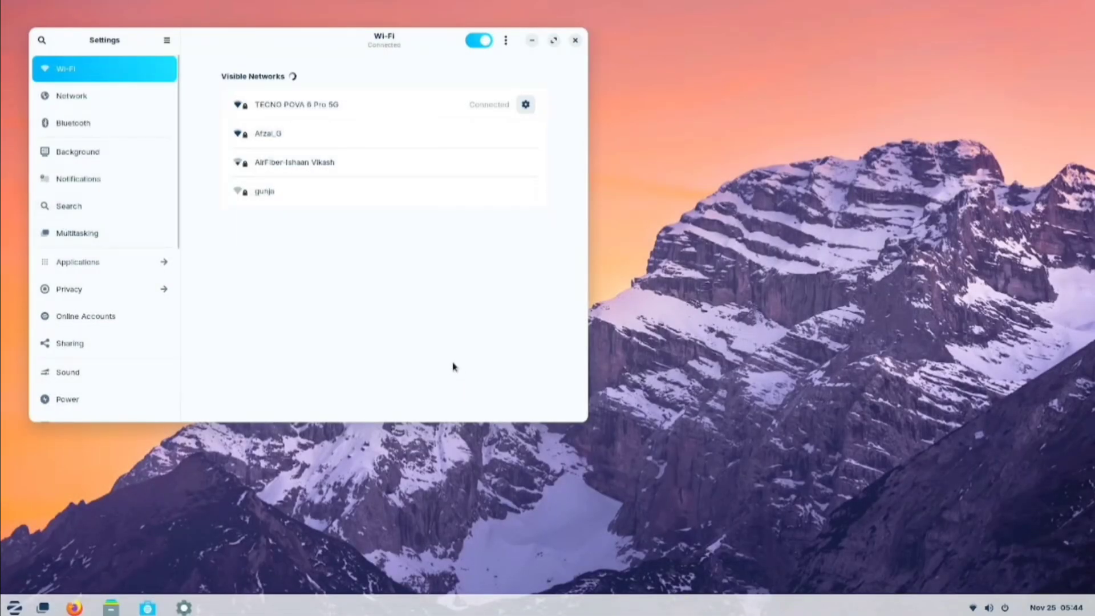
- Preview several wallpapers in Background and settle on the mountain-sunset picture
click(93, 151)
click(531, 222)
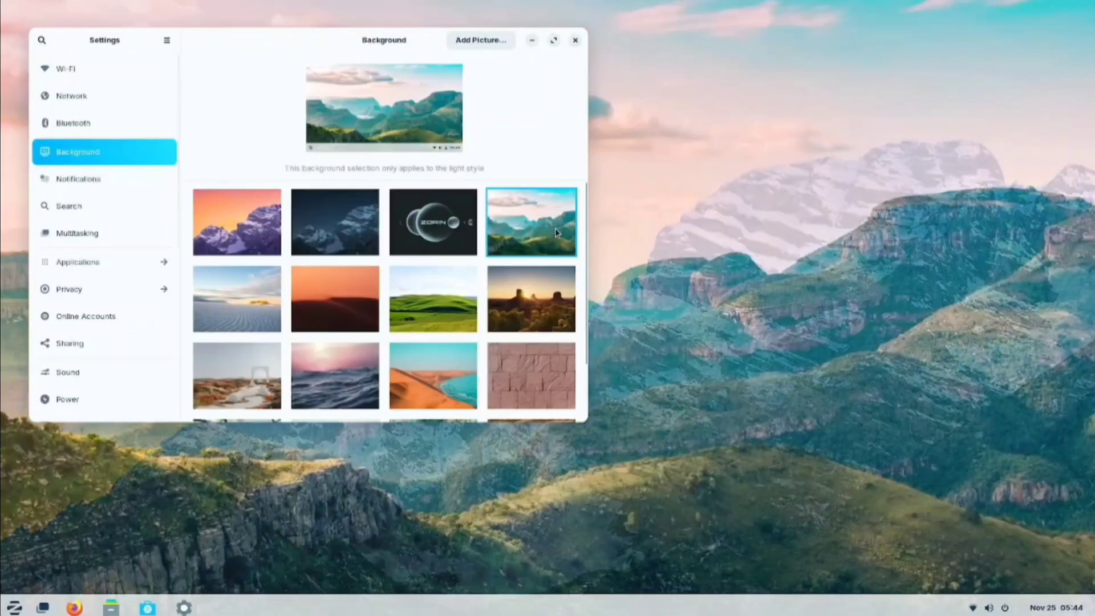
click(413, 221)
scroll(383, 261, down, 3)
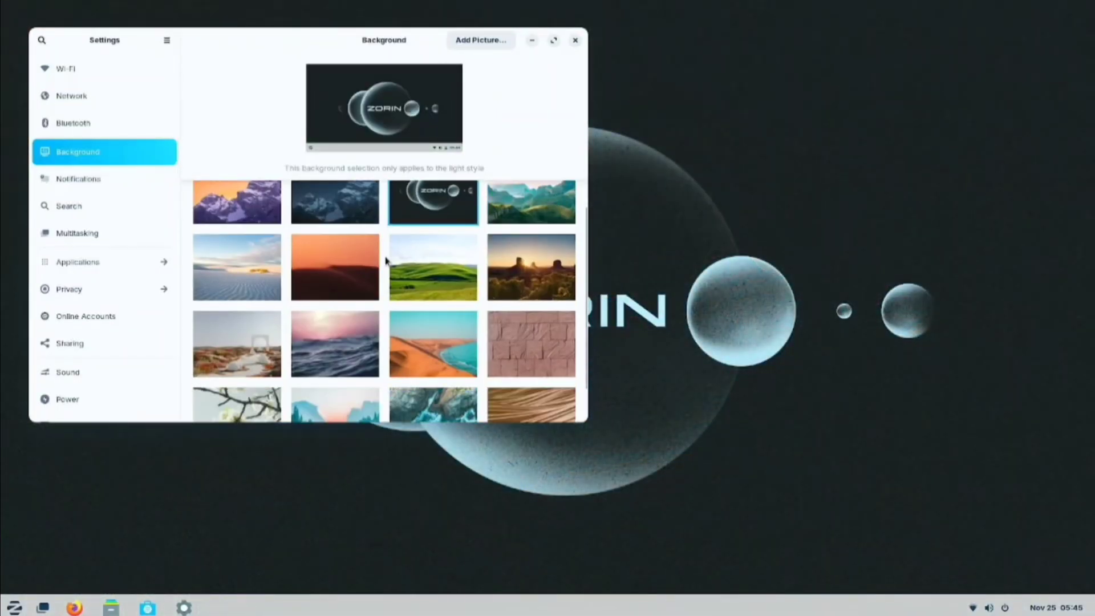
click(334, 312)
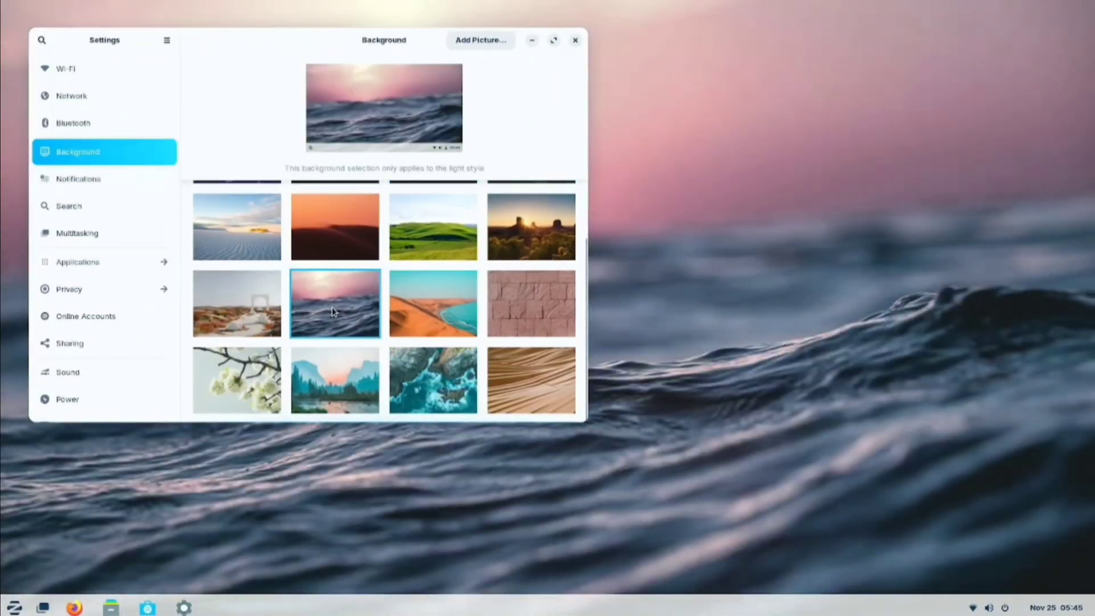
scroll(195, 232, up, 3)
click(195, 232)
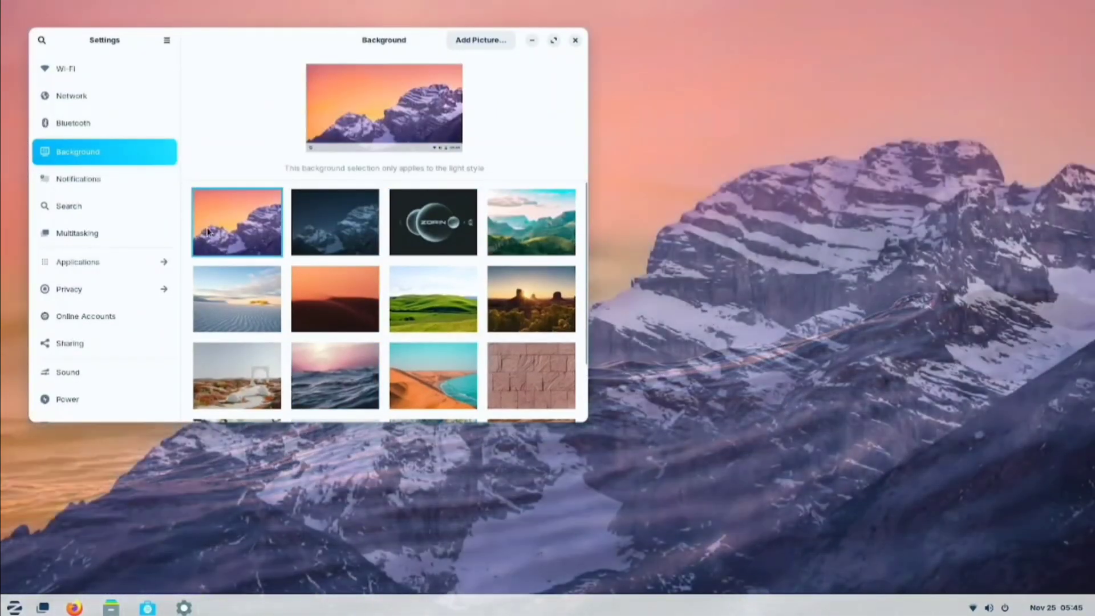
- Try the Multitasking hot corner to show the overview, then return to Settings
click(77, 233)
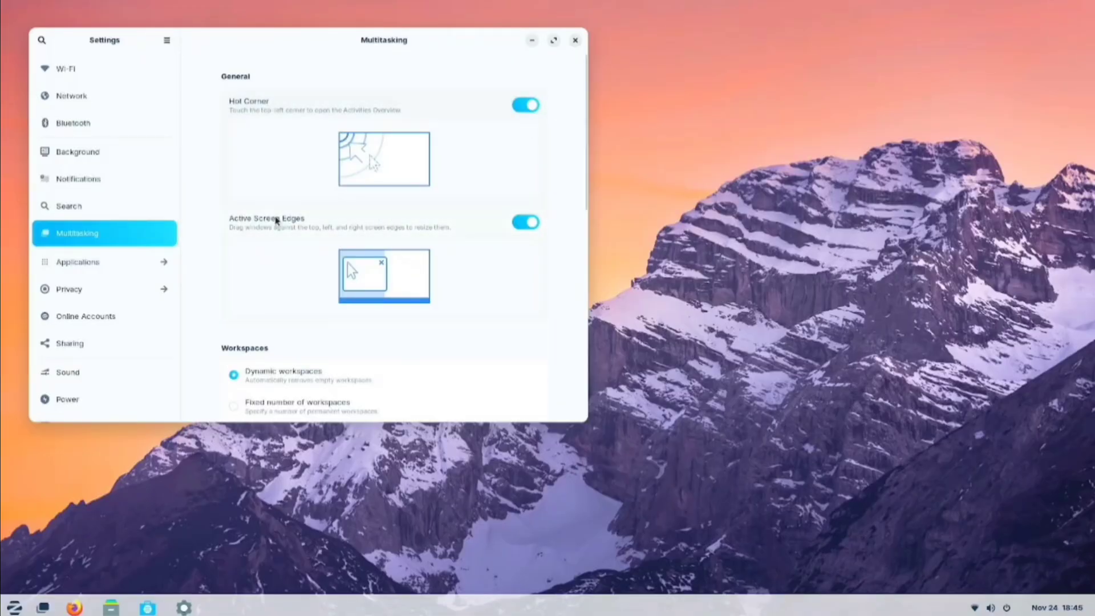
mouse_move(1, 3)
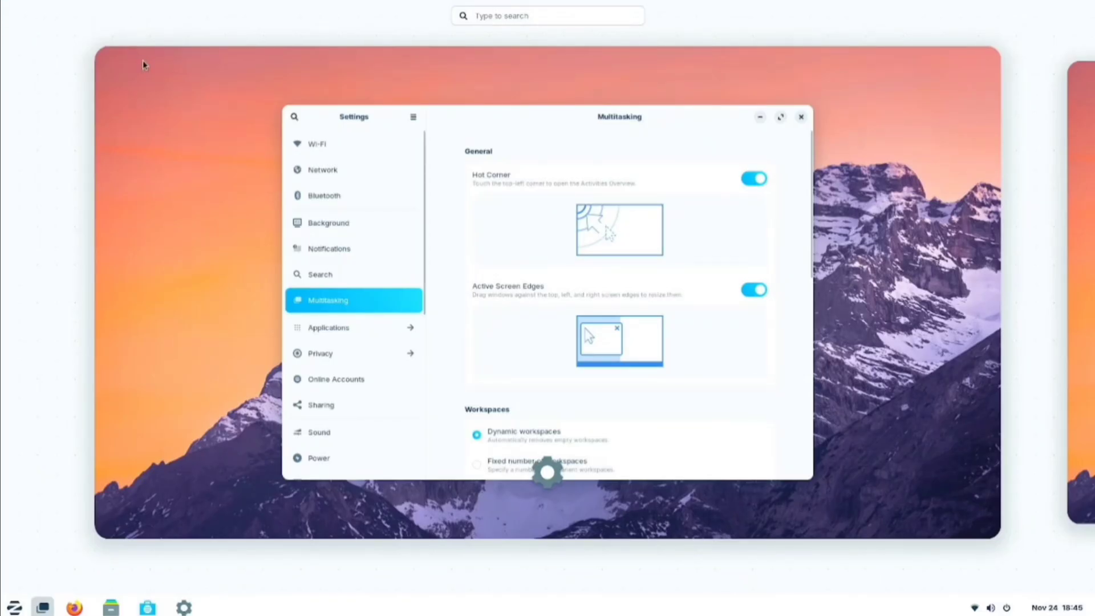
mouse_move(403, 171)
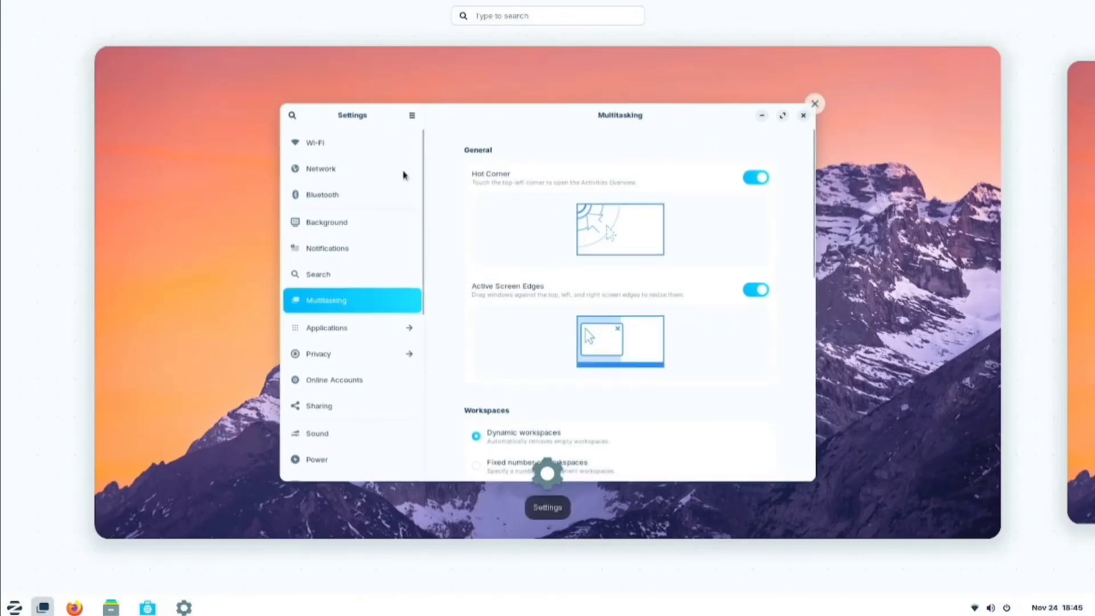
click(764, 236)
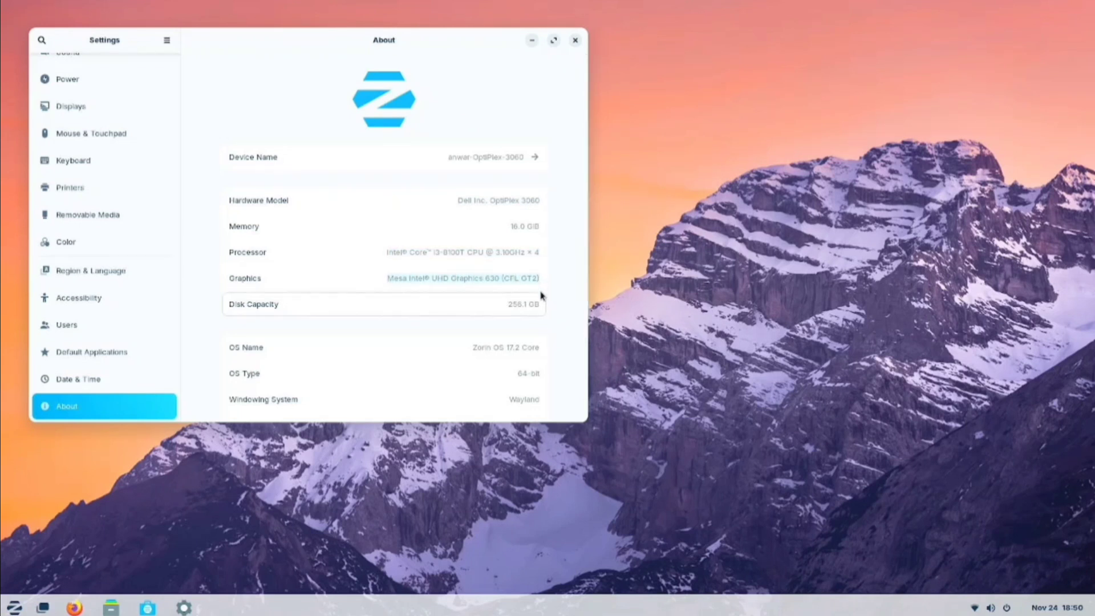
- Review the roughly 790 MB of updates, including Firefox and LibreOffice, and install them with the password
scroll(542, 294, down, 2)
click(533, 366)
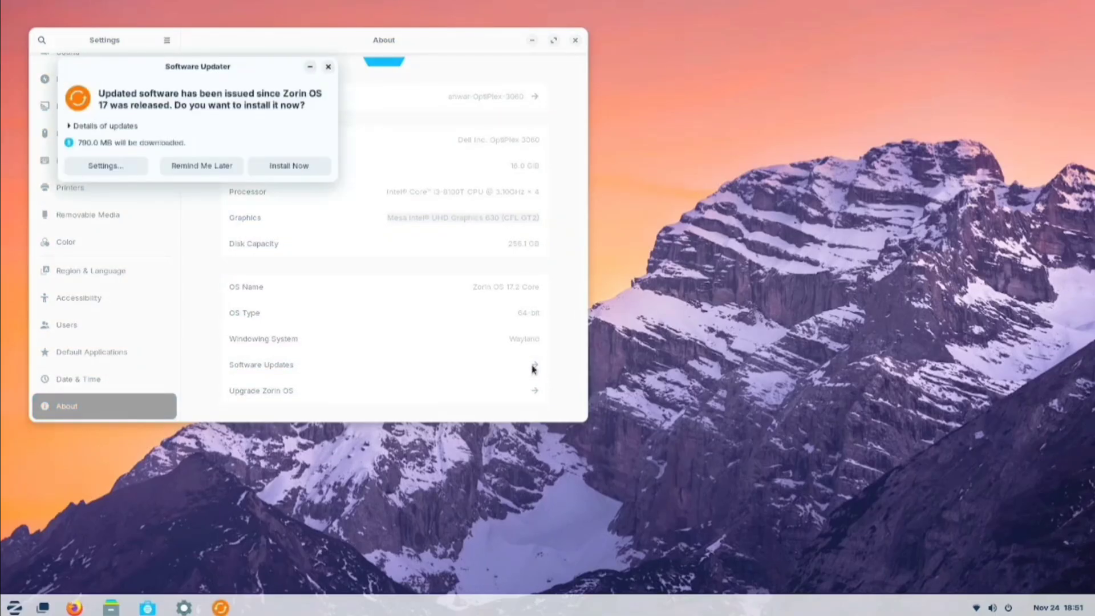
click(100, 127)
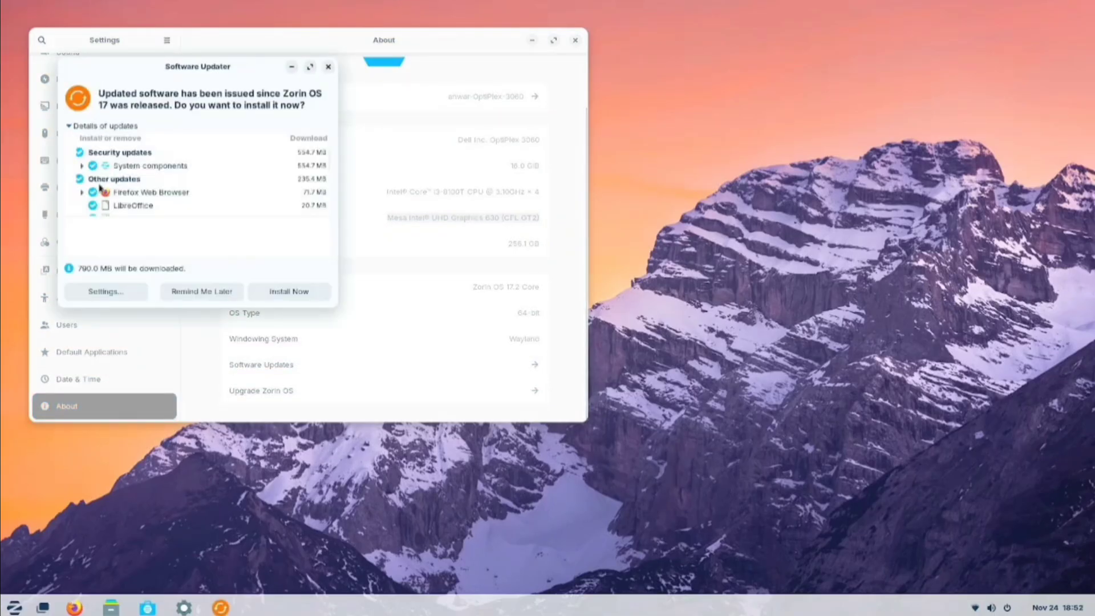
scroll(191, 202, down, 5)
click(289, 292)
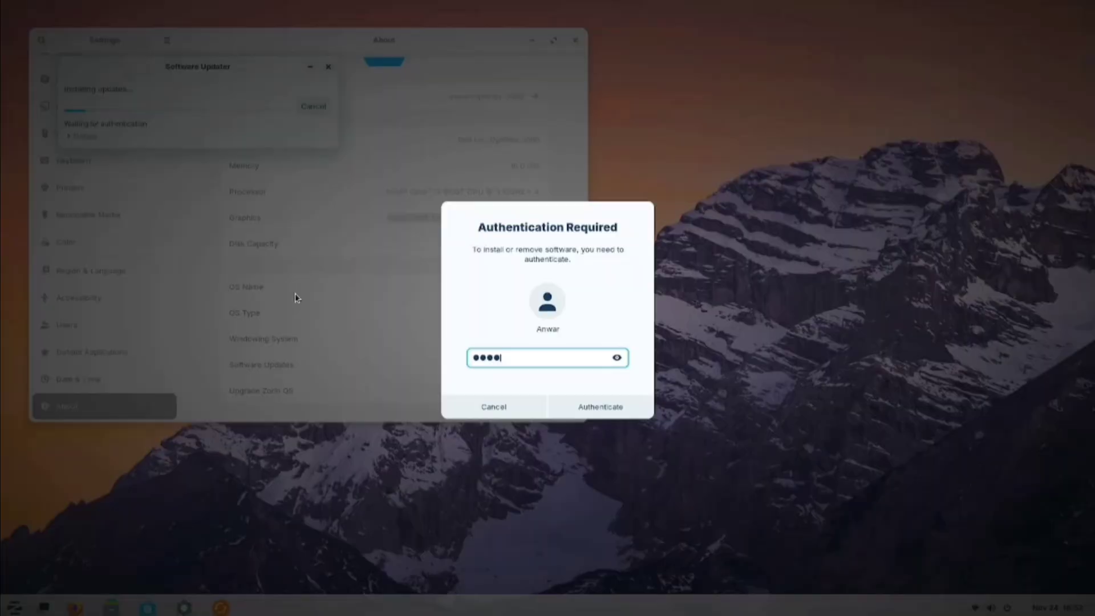
key(Return)
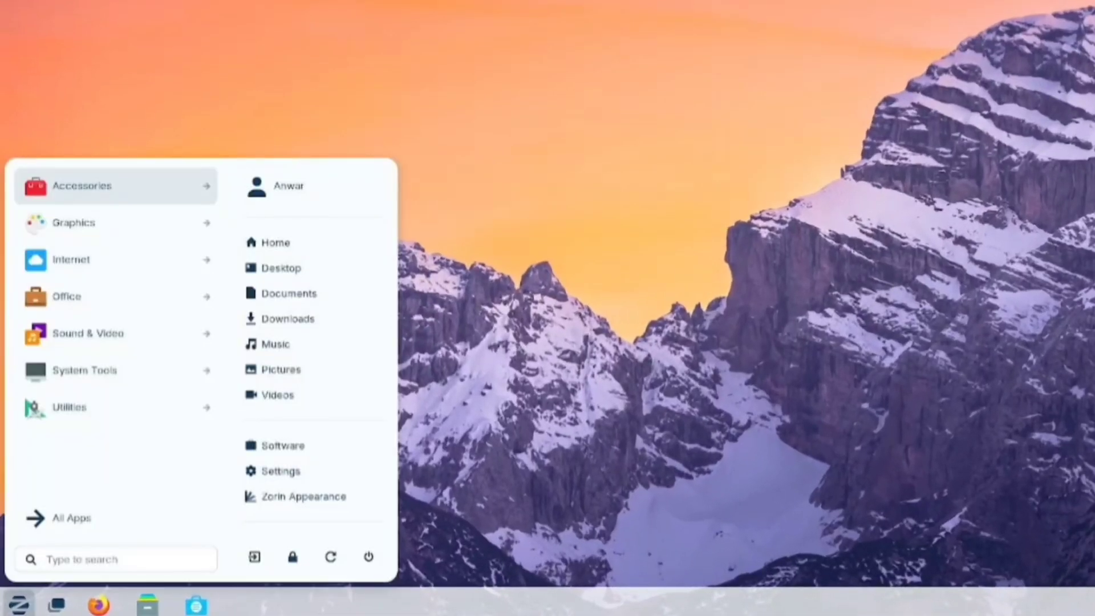
- Launch LibreOffice Calc from the Office apps and select cells D2 through U34
click(188, 296)
click(93, 336)
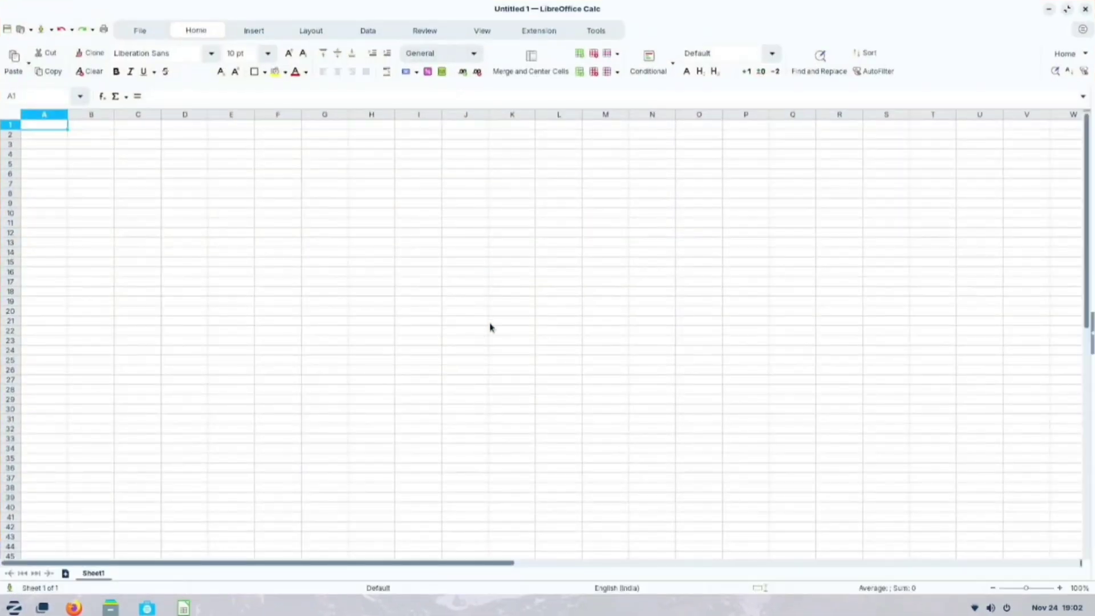
drag(117, 126, 542, 325)
drag(542, 325, 958, 459)
- Merge and center the selected range and set its font size to 72 pt
click(267, 53)
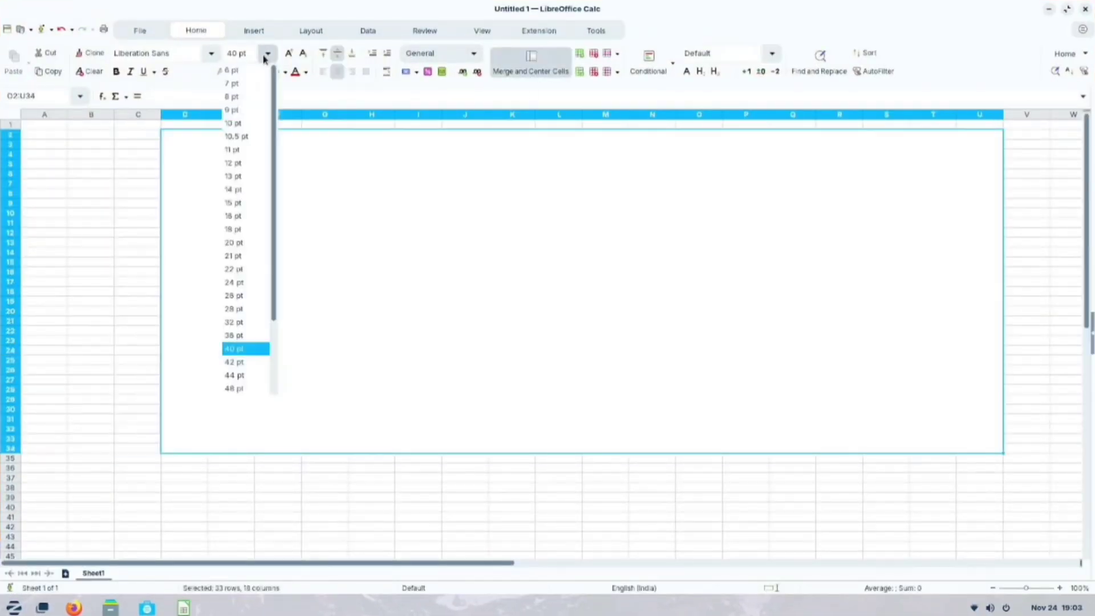
click(266, 54)
text(72)
key(Return)
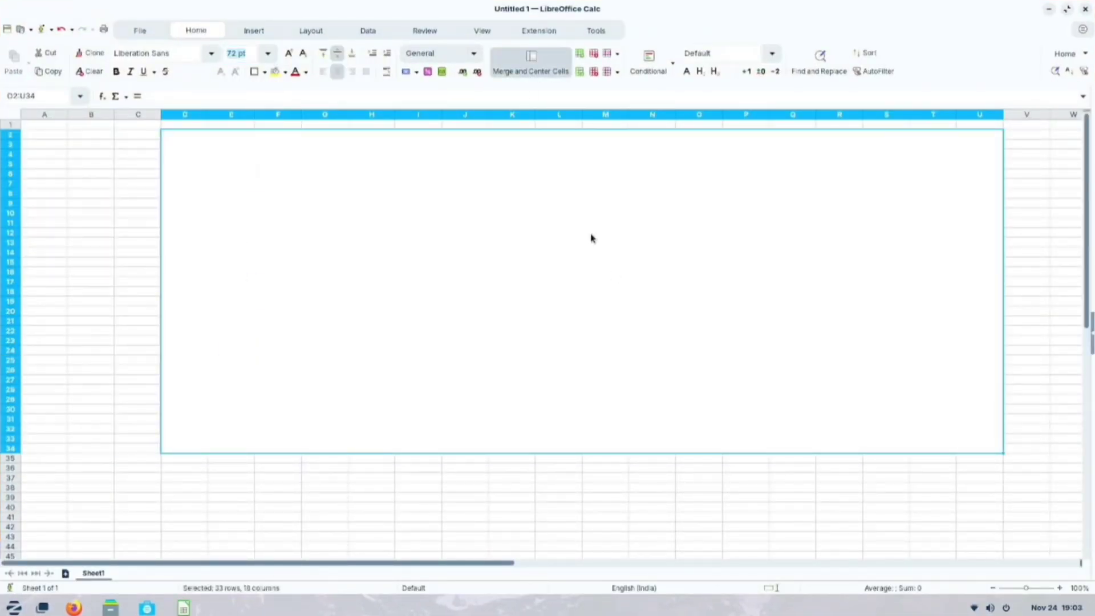
- Enter 'Subscribe' in the merged cell, colour it cyan and enlarge it to 80 pt
text(Subscribe)
key(shift+Home)
click(296, 72)
click(303, 53)
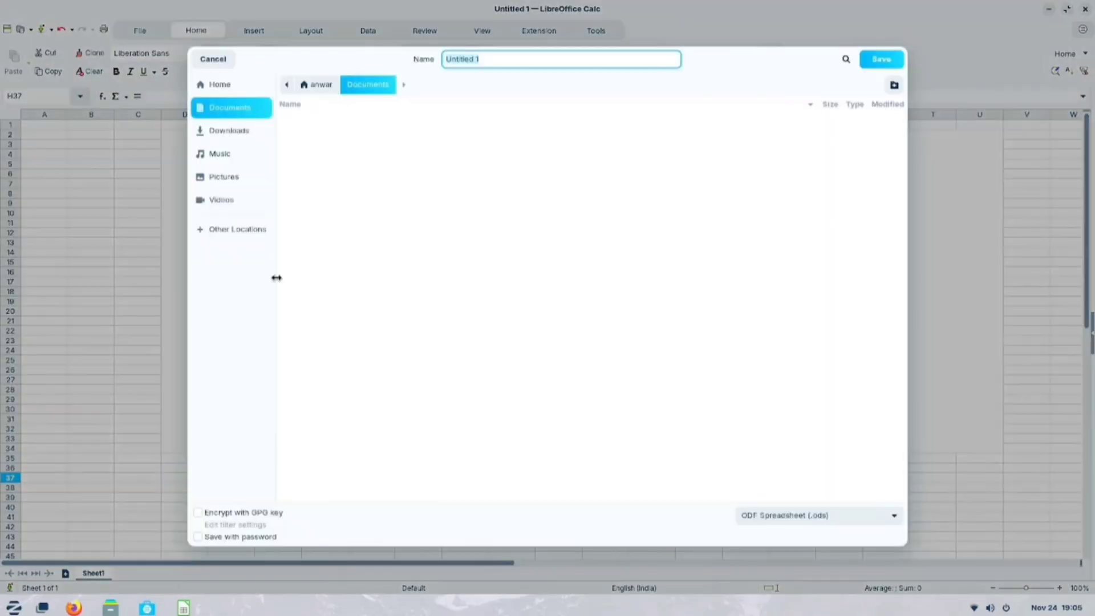
click(877, 516)
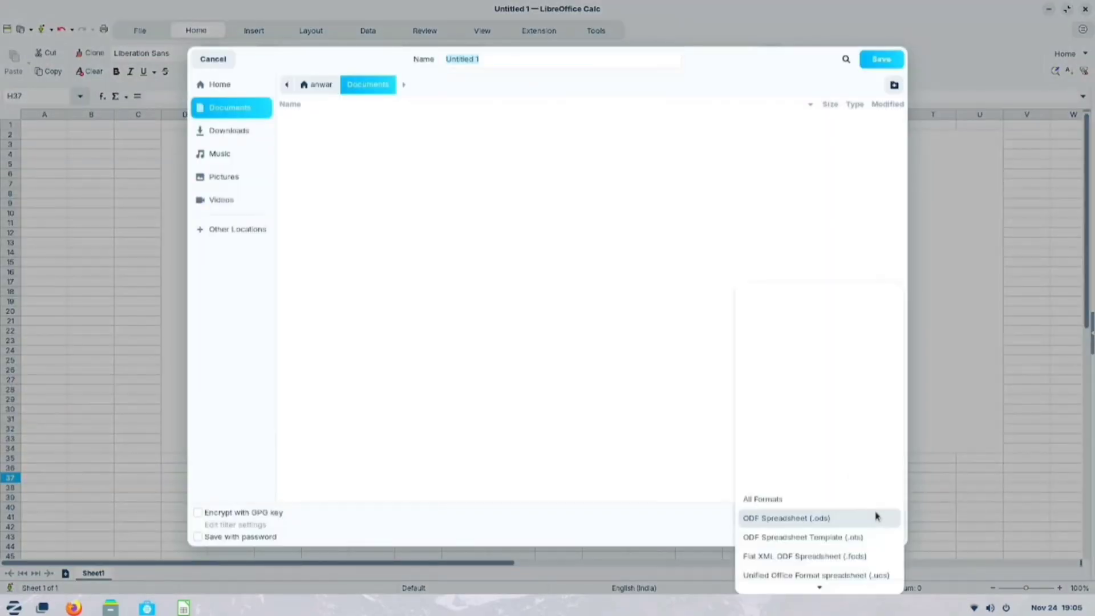
- Save the sheet as 'Silent Tech' in Excel 2007-365 .xlsx format in the Home folder
scroll(826, 553, down, 3)
click(798, 463)
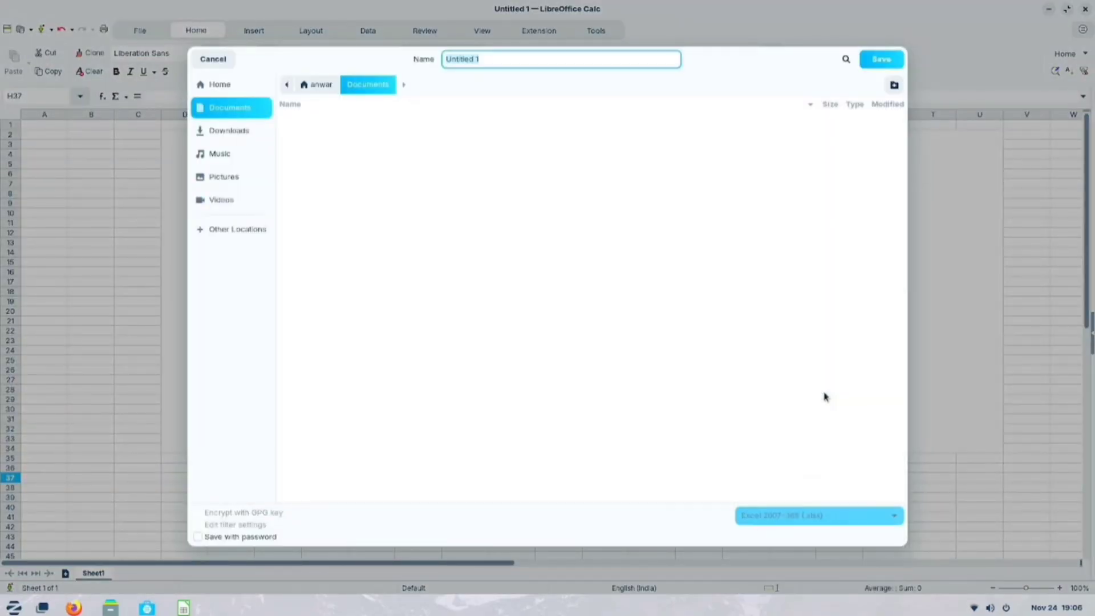
click(230, 86)
text(s)
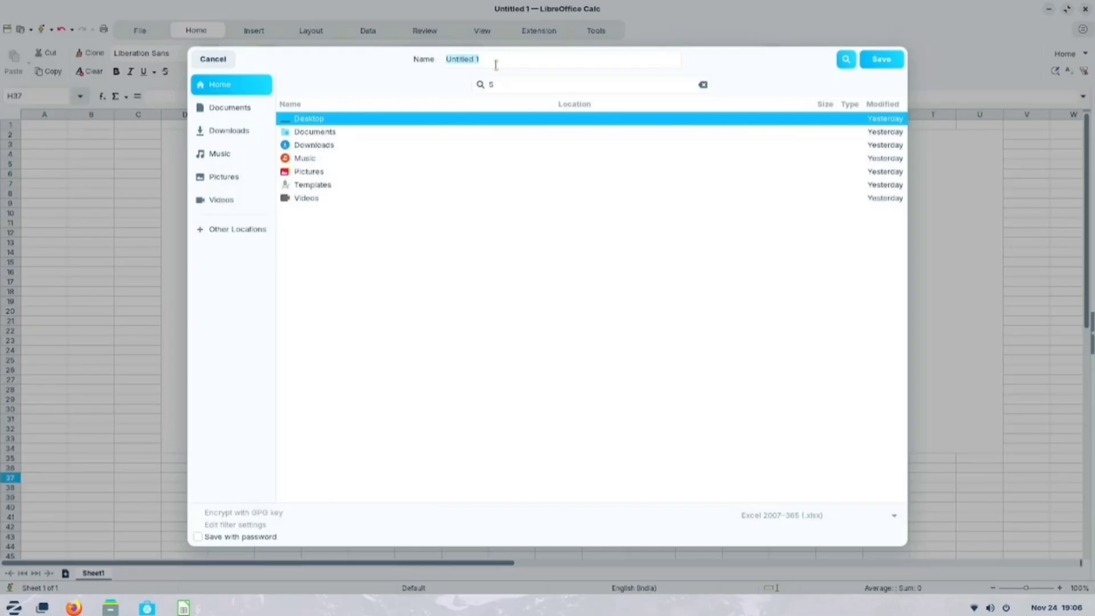
triple_click(495, 63)
text(Silent Tech)
key(Return)
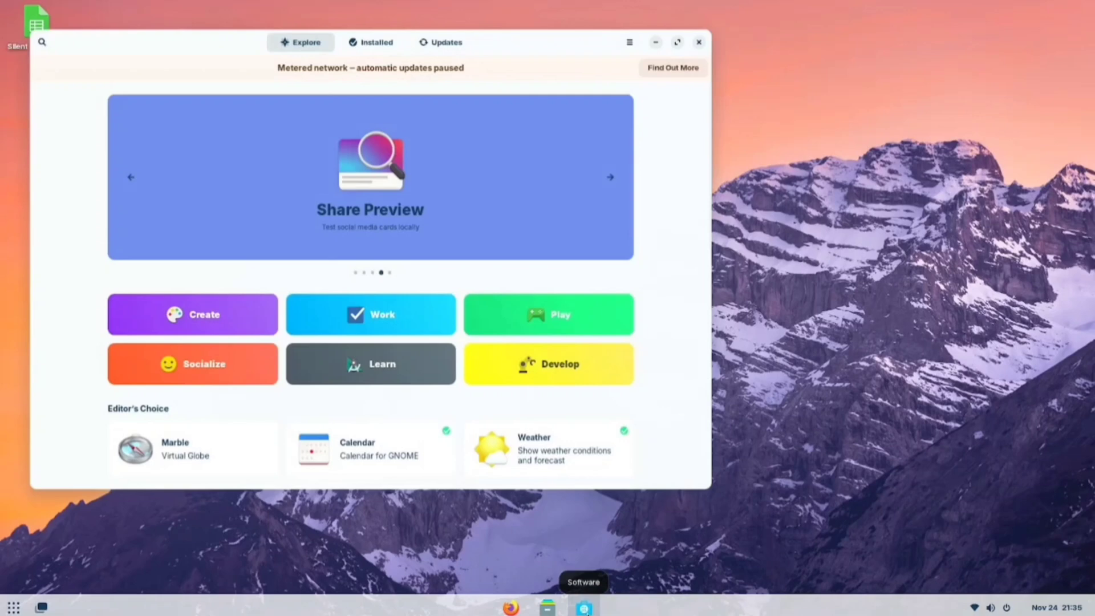
- Browse Explore, open the Create category and start installing Blender
scroll(679, 332, down, 3)
scroll(678, 332, down, 10)
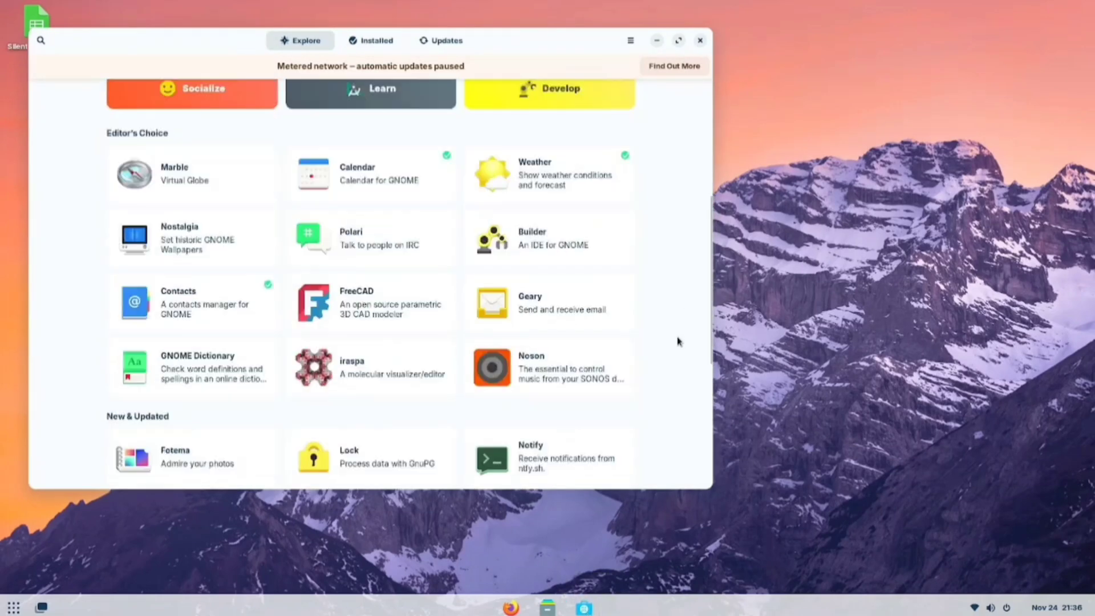
scroll(674, 342, up, 2)
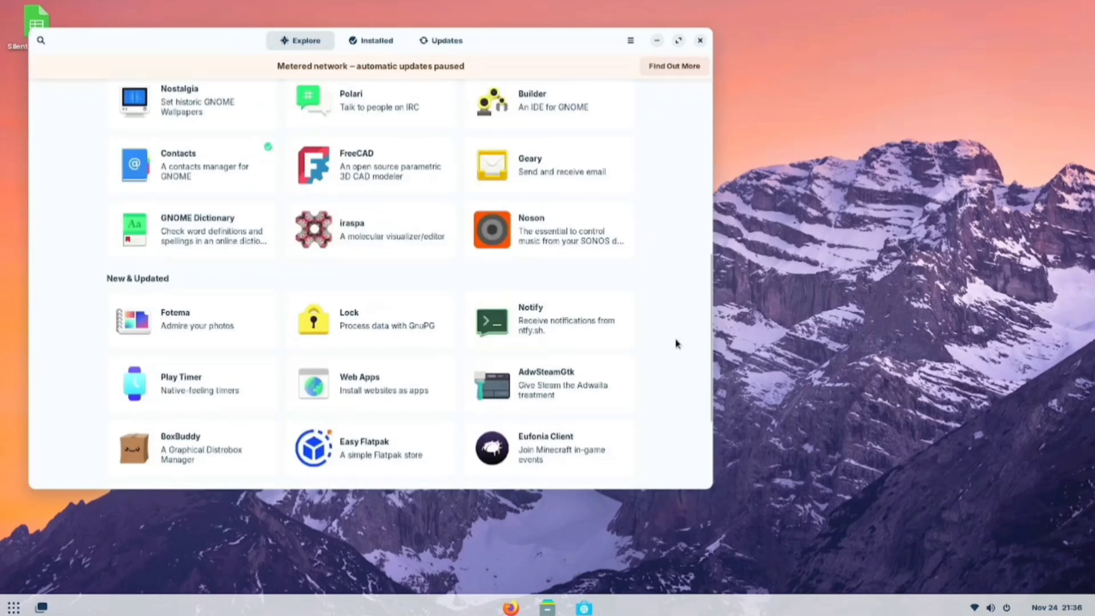
click(210, 310)
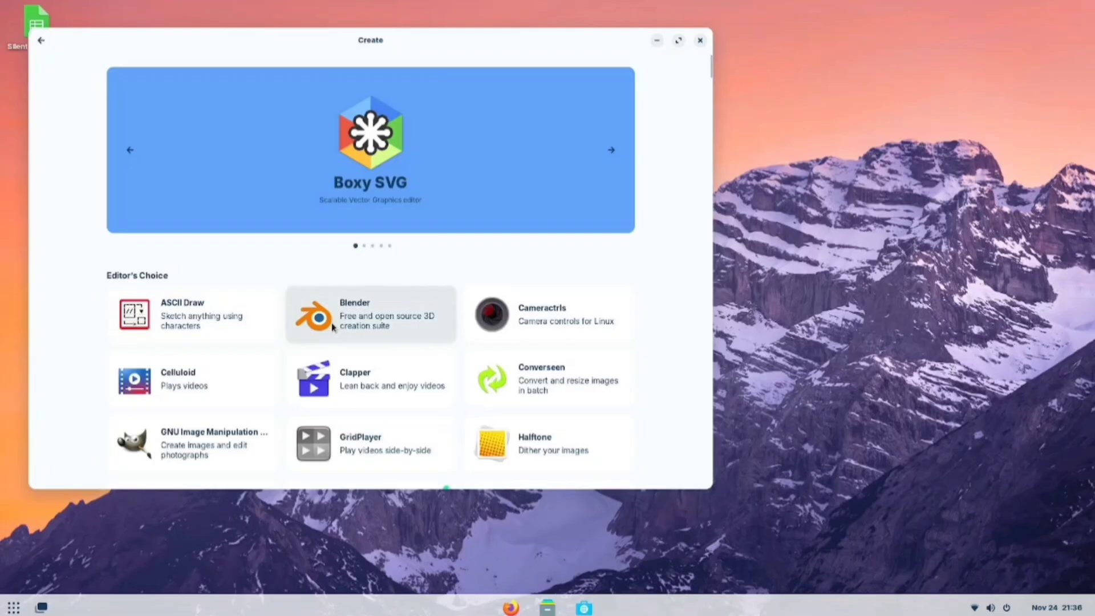
click(383, 323)
click(584, 105)
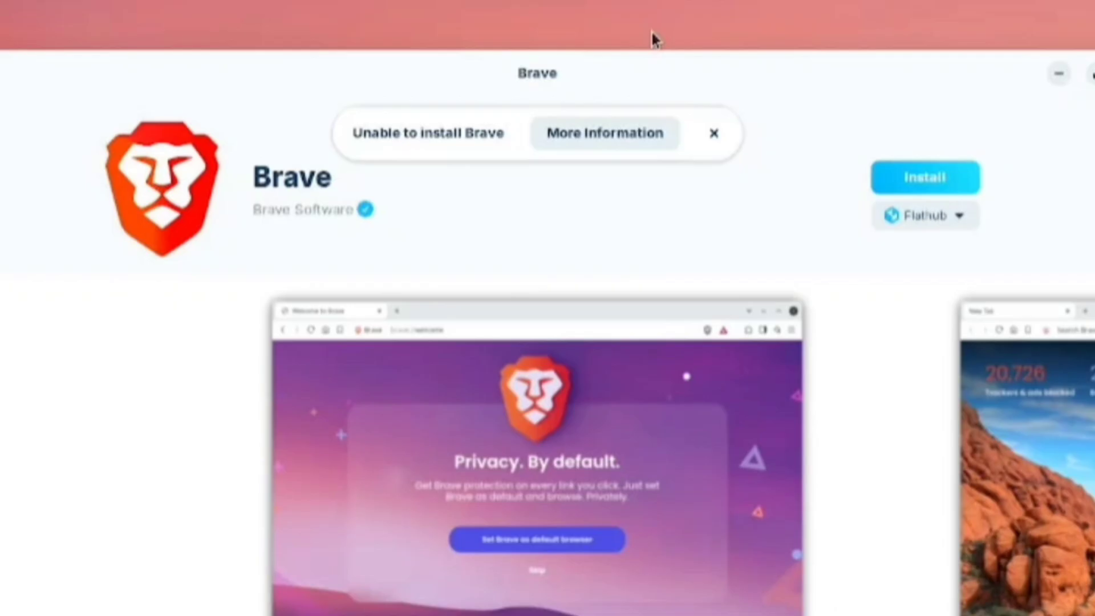
- Check why Brave failed and run the flatpak remote-modify fix in the terminal
click(626, 151)
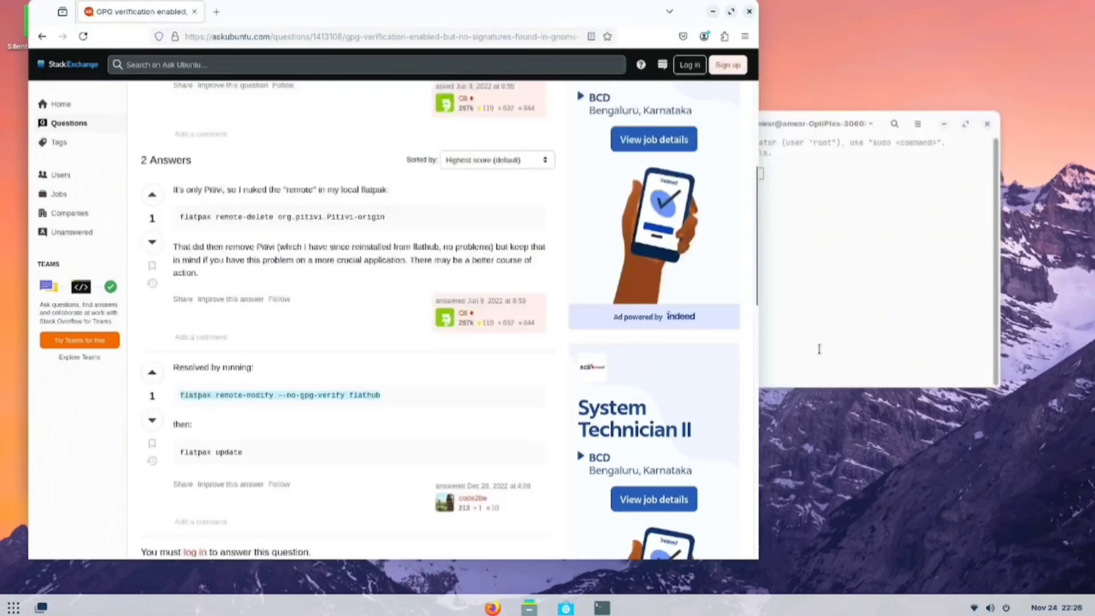
click(944, 304)
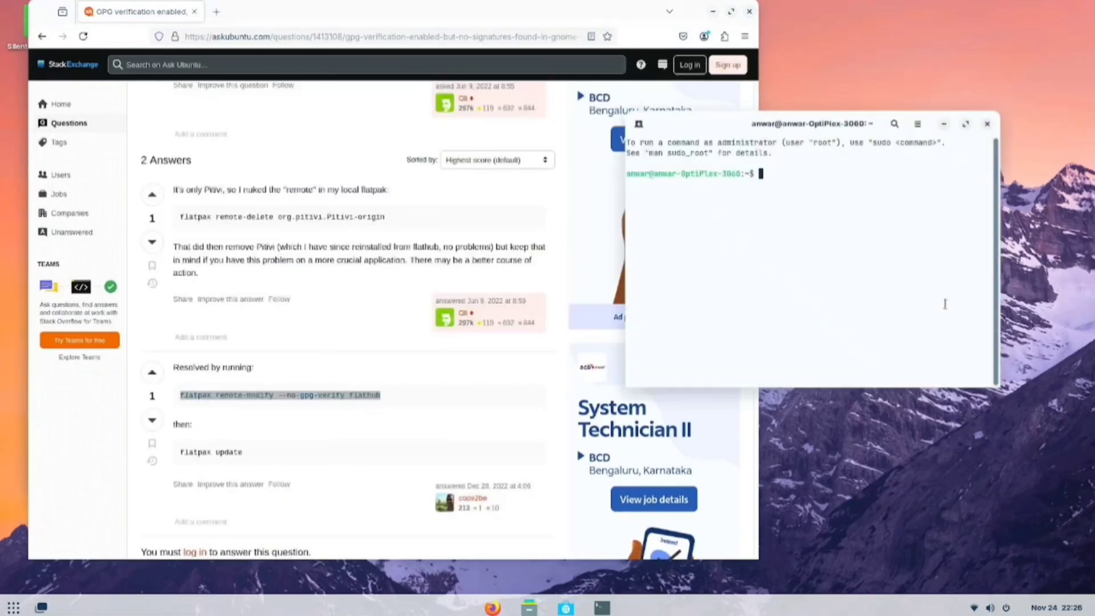
key(Return)
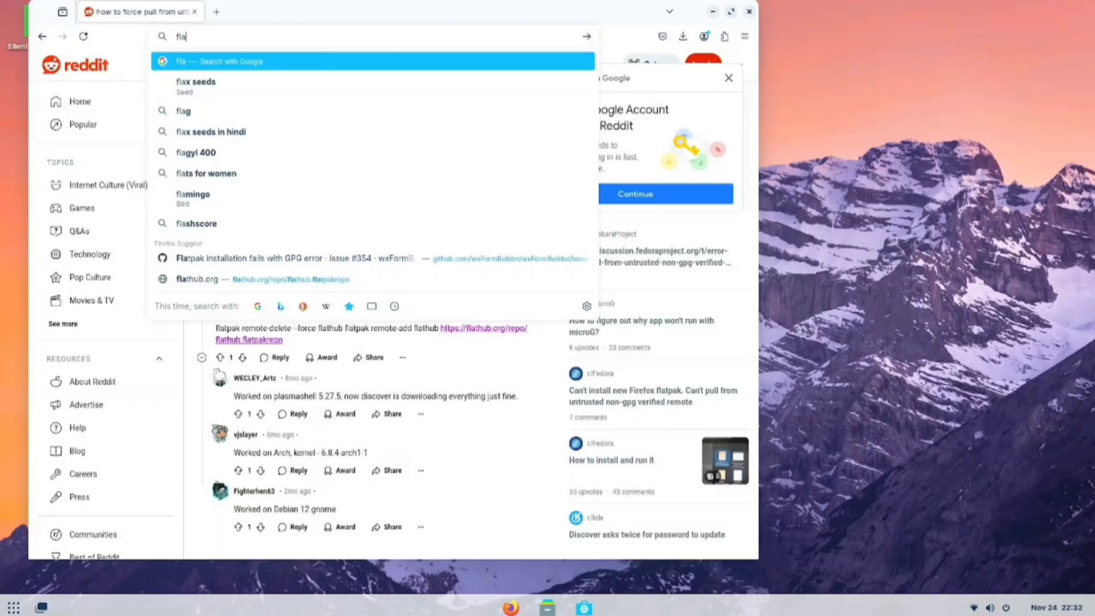
- Search 'flathub install' and open Flathub's setup instructions for Zorin OS
text(thub i)
key(Down)
key(Down)
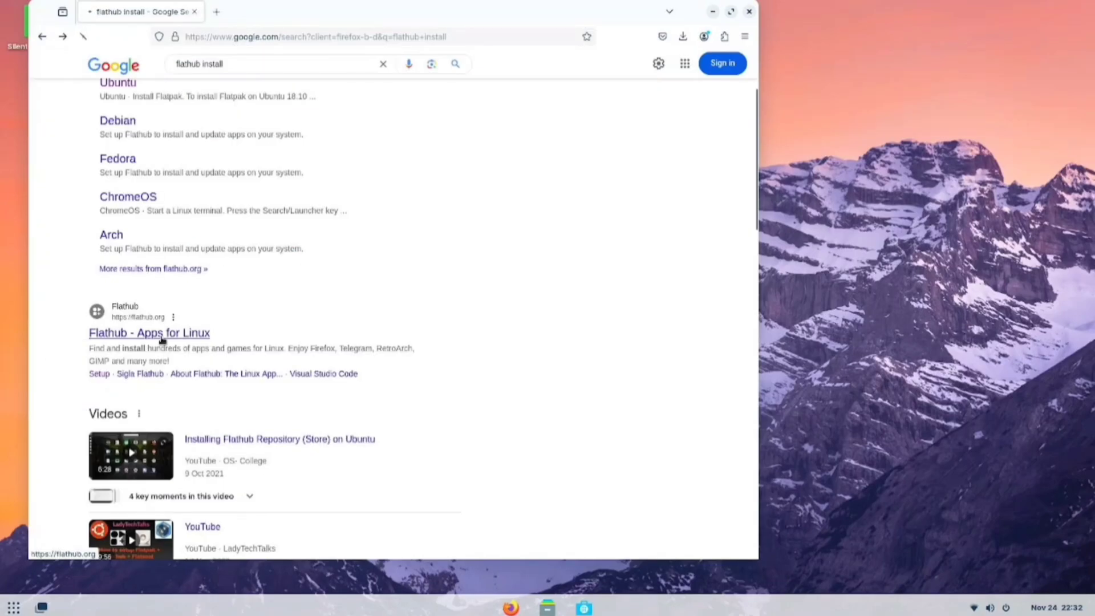
click(162, 341)
click(464, 408)
scroll(460, 288, down, 3)
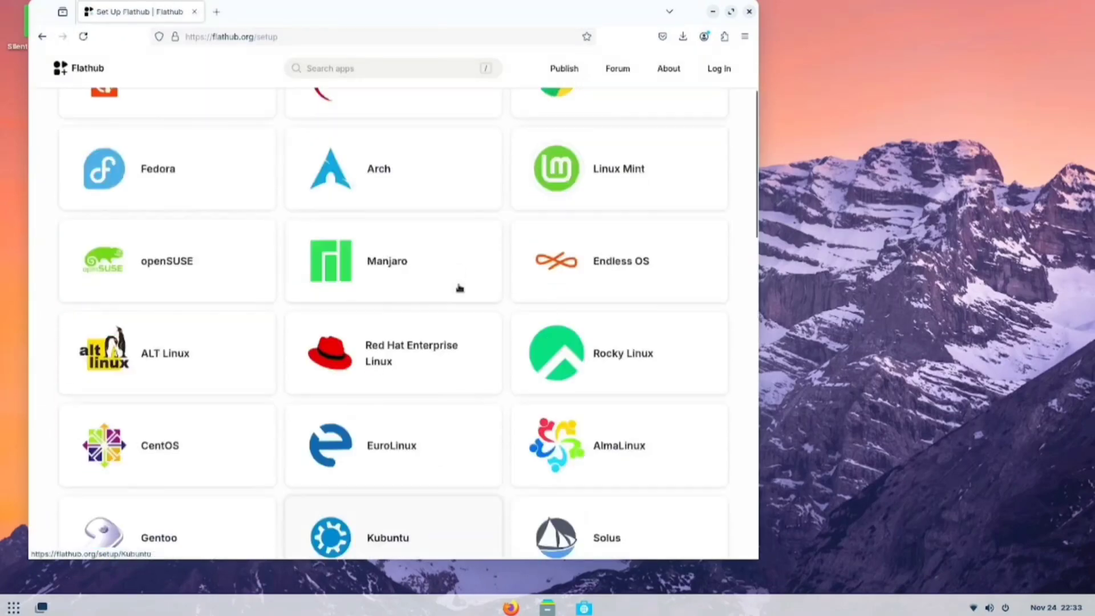
text(zori)
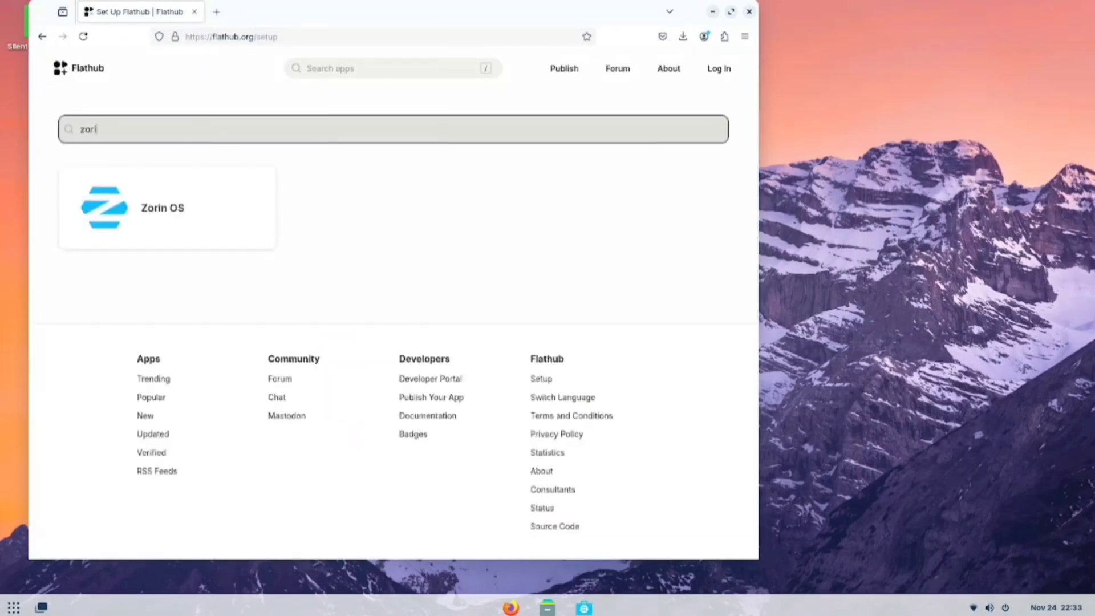
click(188, 215)
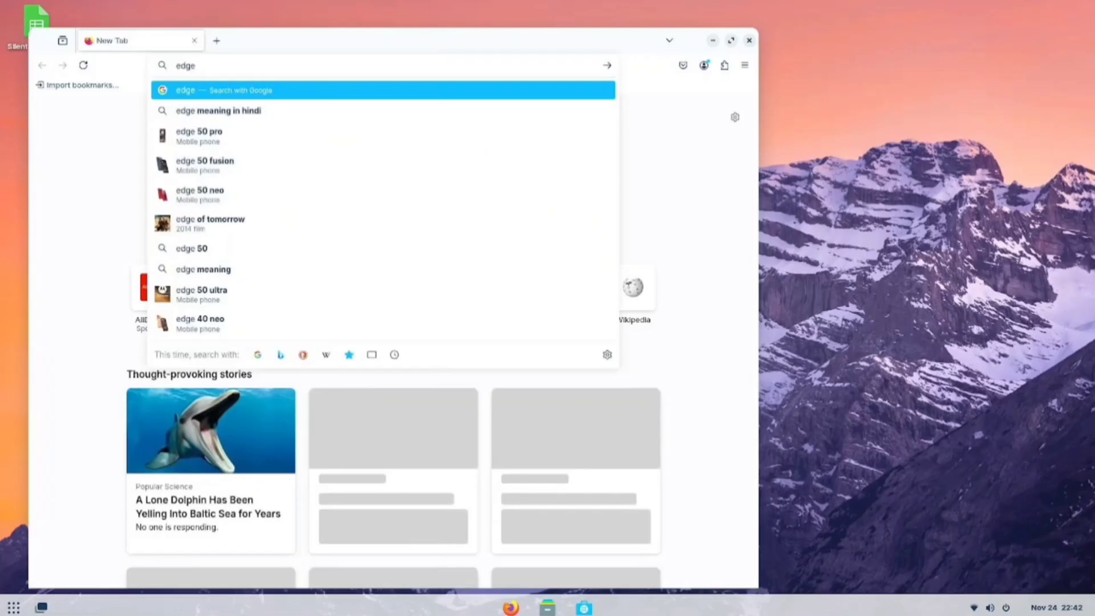
- Find the Edge browser download page and download the Edge .deb, accepting the license terms
text( br)
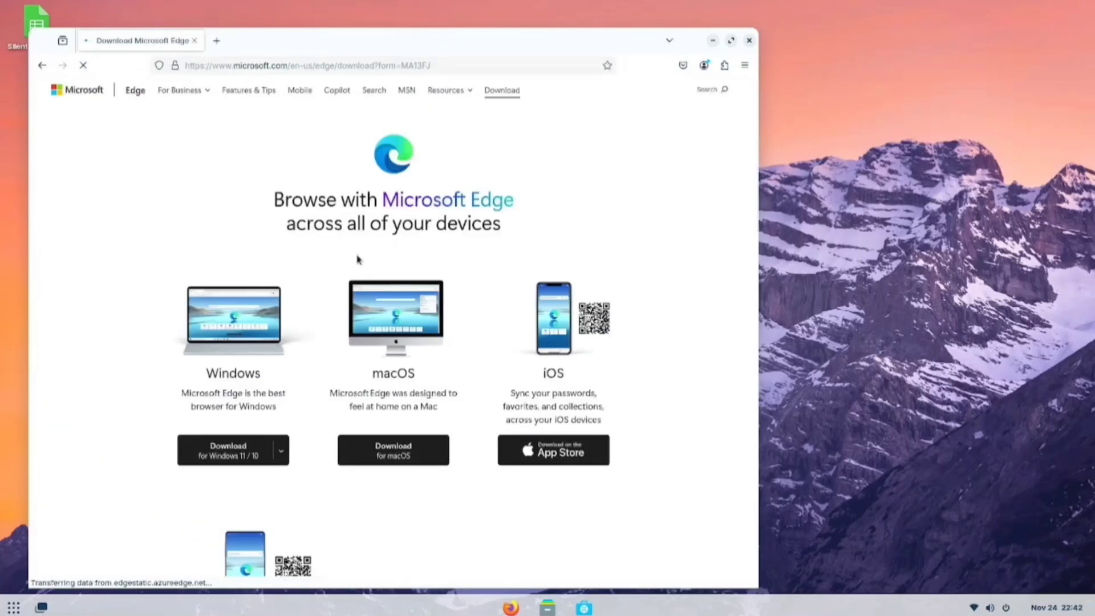
scroll(438, 485, down, 7)
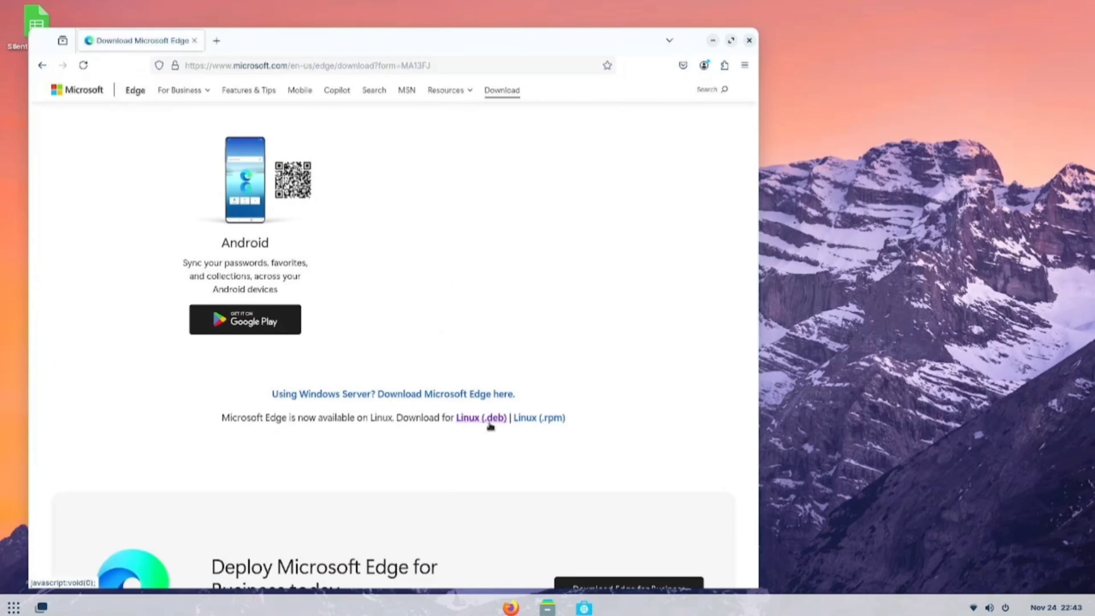
click(490, 425)
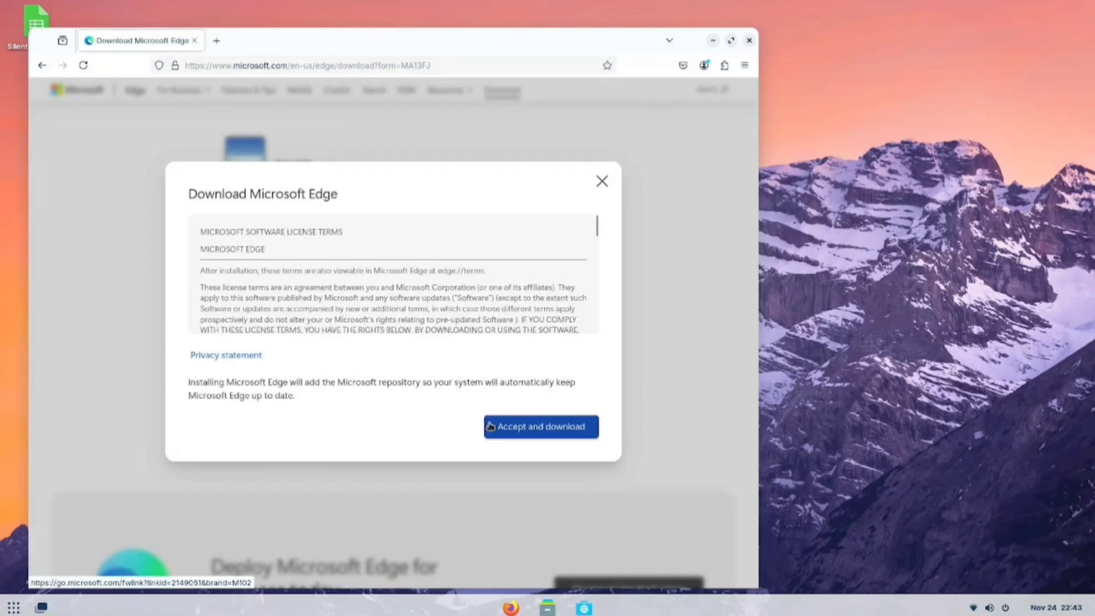
click(508, 429)
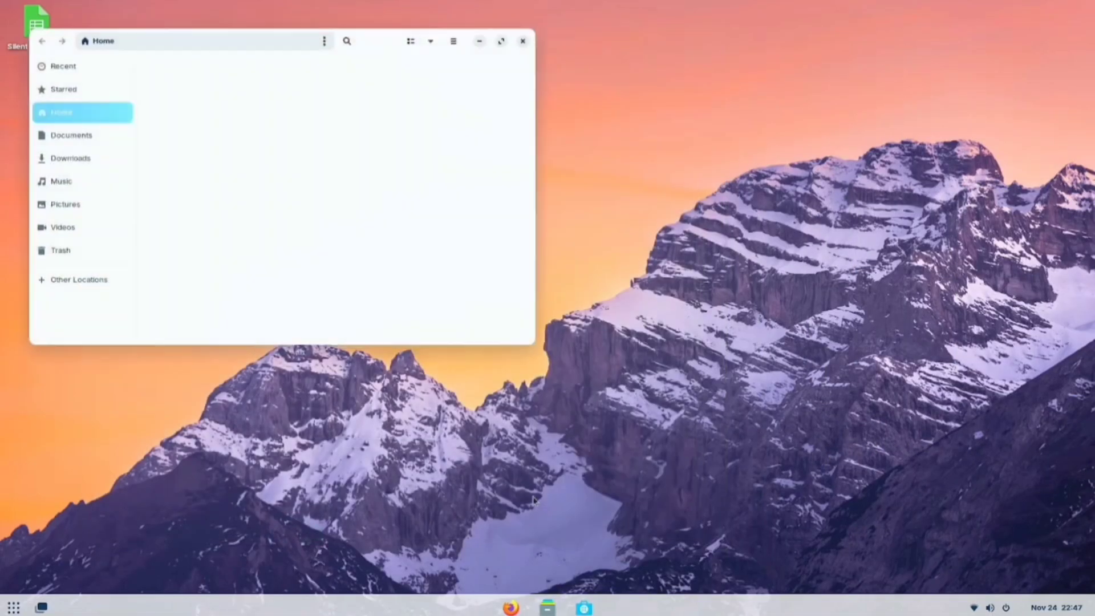
- Install the downloaded Microsoft Edge .deb package, authorising it with the password
click(70, 158)
double_click(178, 77)
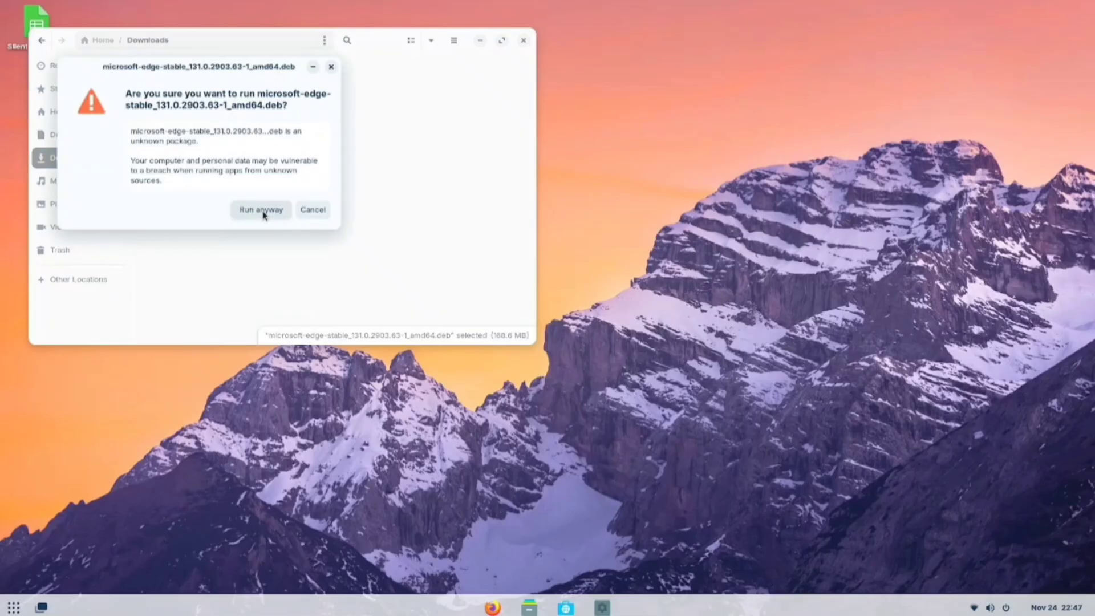
click(262, 209)
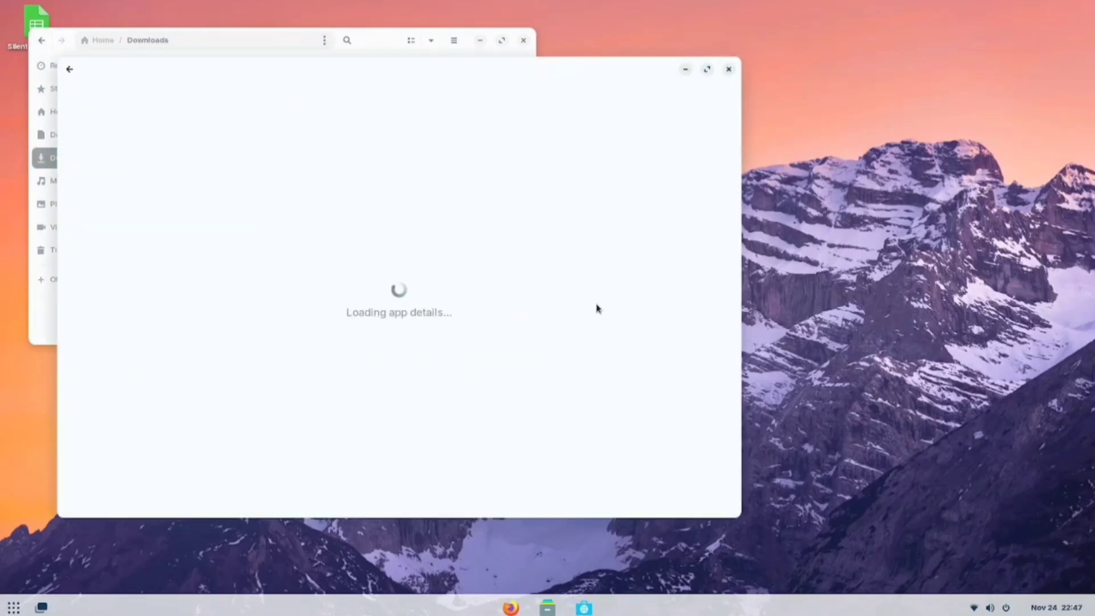
click(608, 129)
text(****)
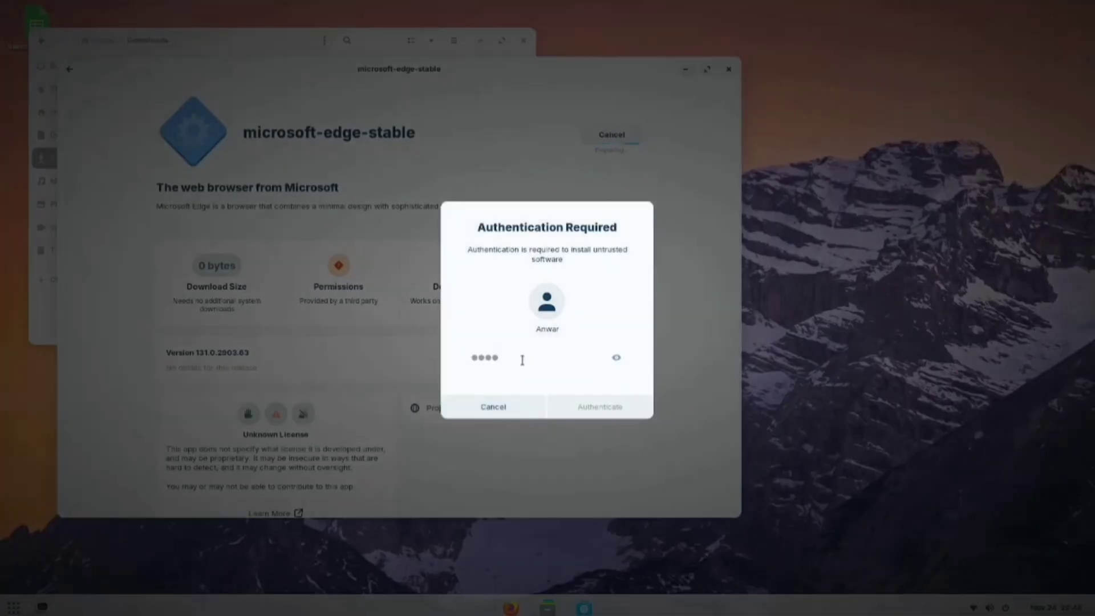
key(Return)
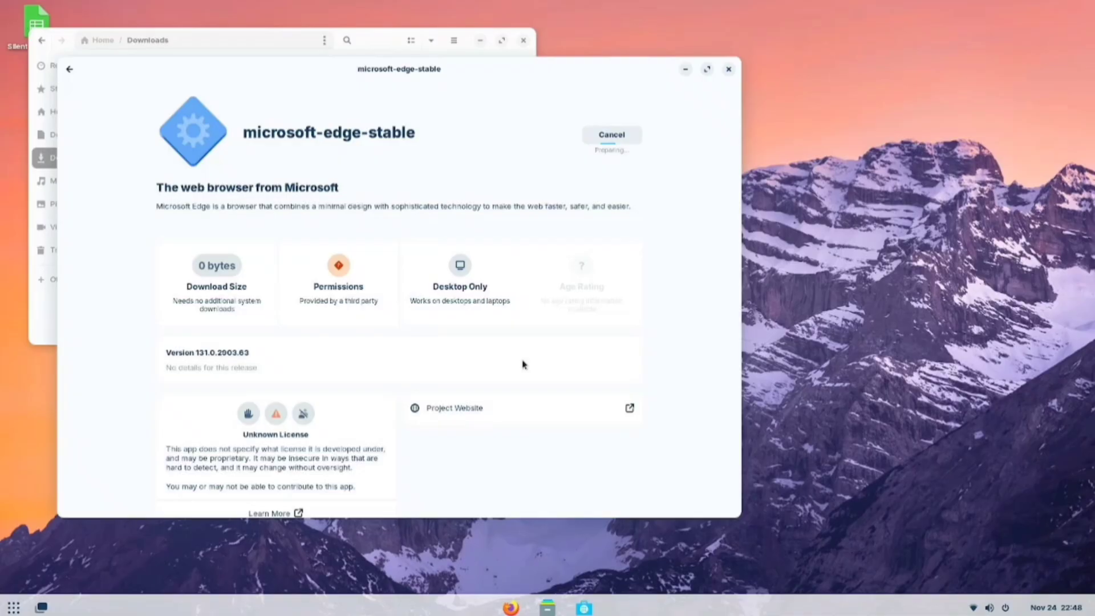
- Launch Edge, skip its welcome tour and search the web for chrome
click(586, 127)
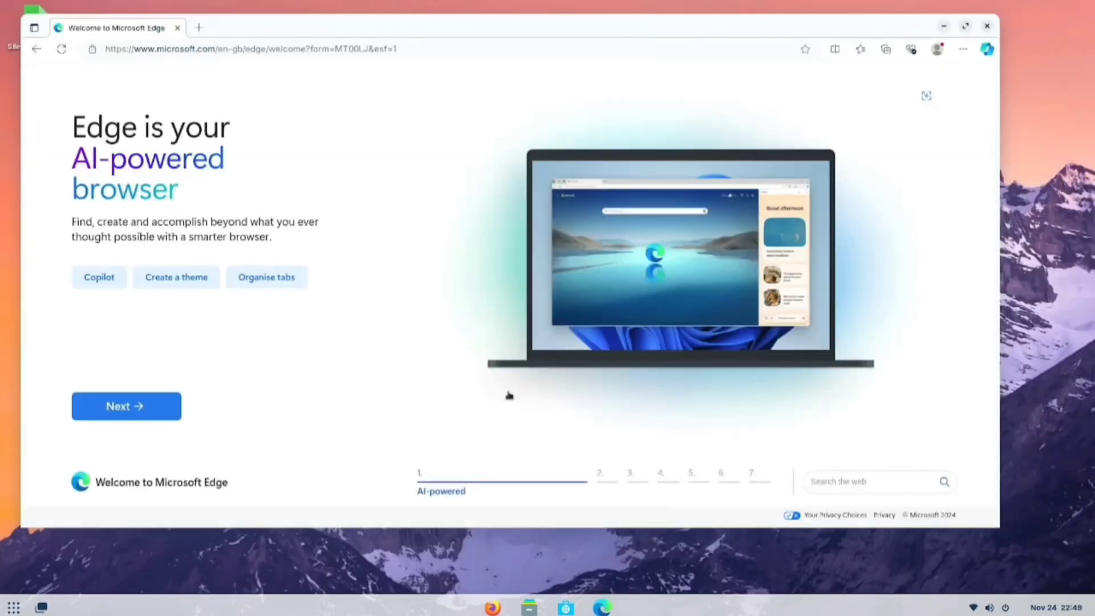
click(147, 409)
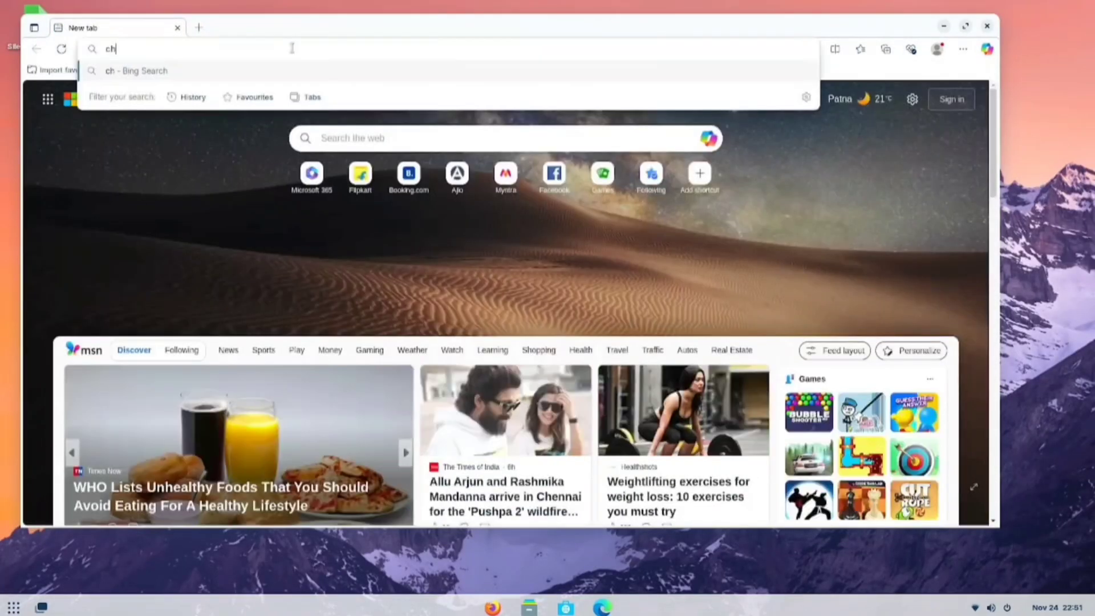
text(rome)
key(Return)
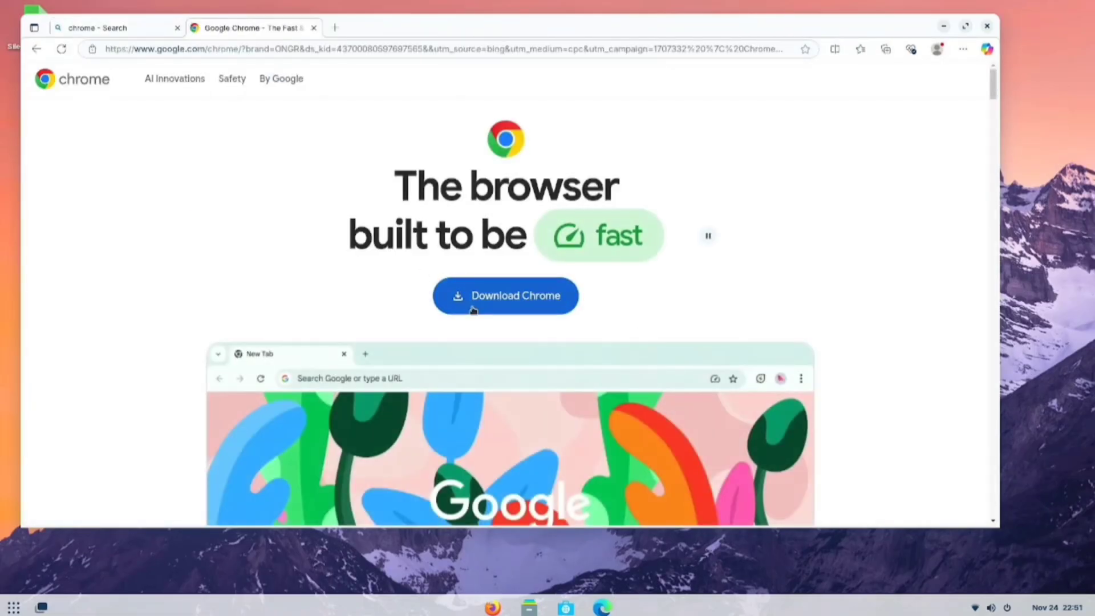
- Download the Google Chrome .deb package and install it, running it anyway
click(472, 308)
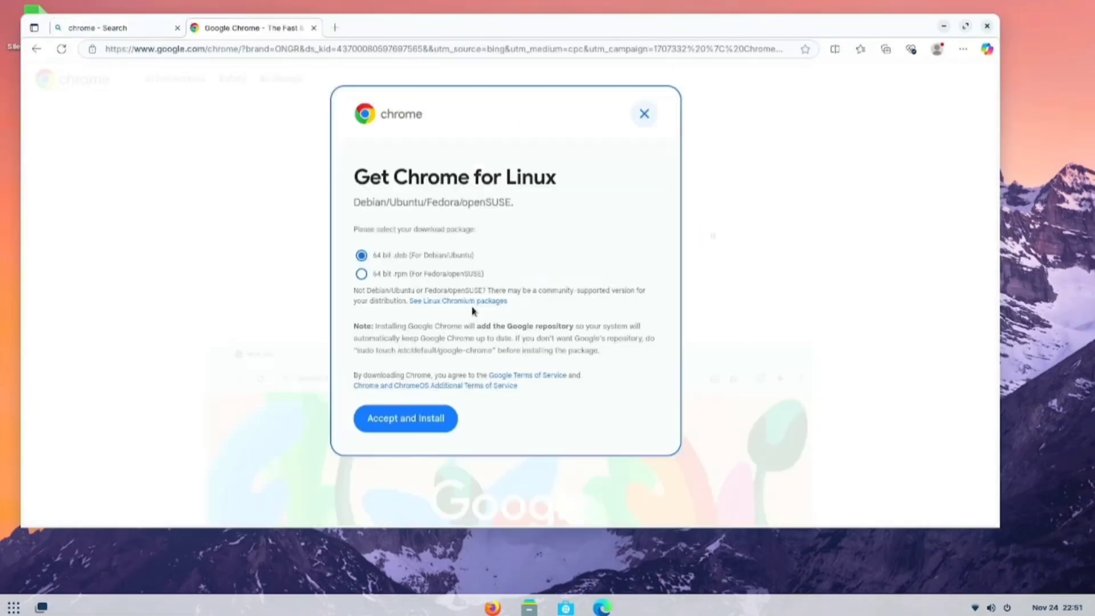
click(412, 417)
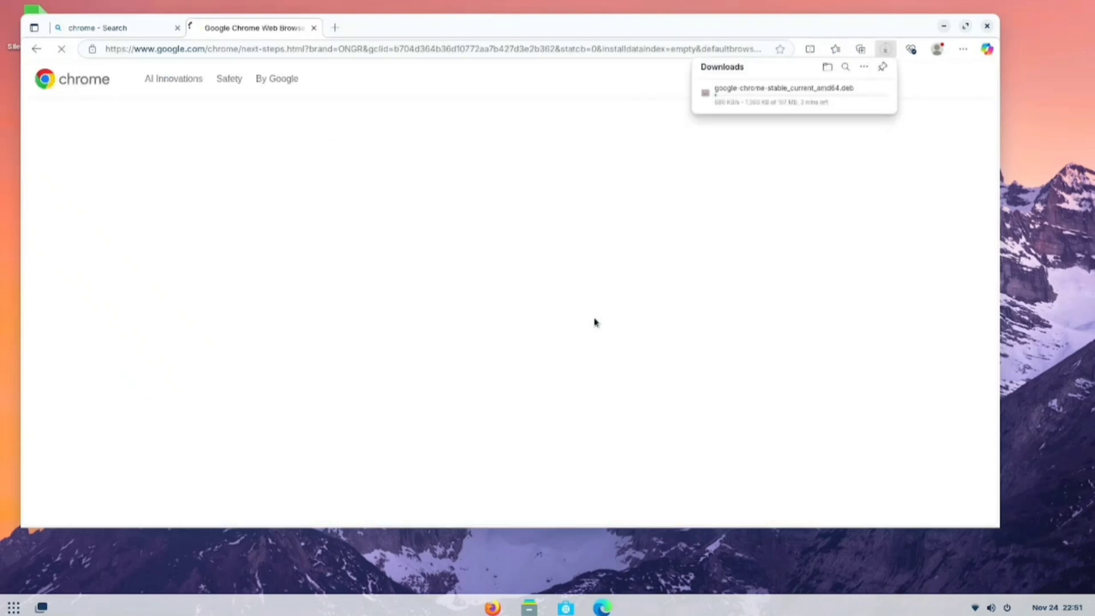
click(732, 97)
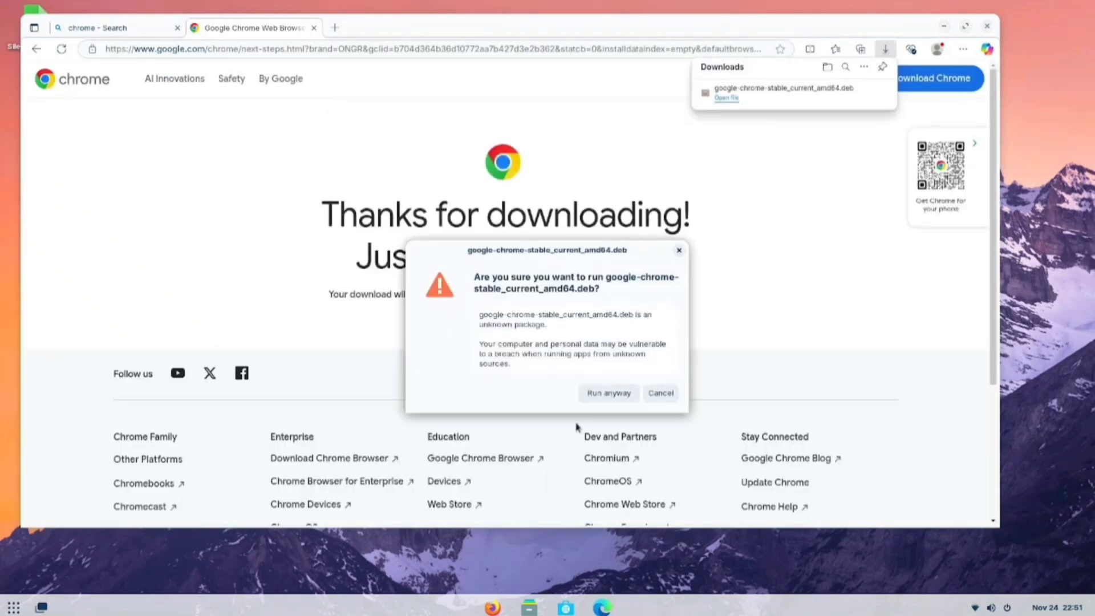
click(608, 393)
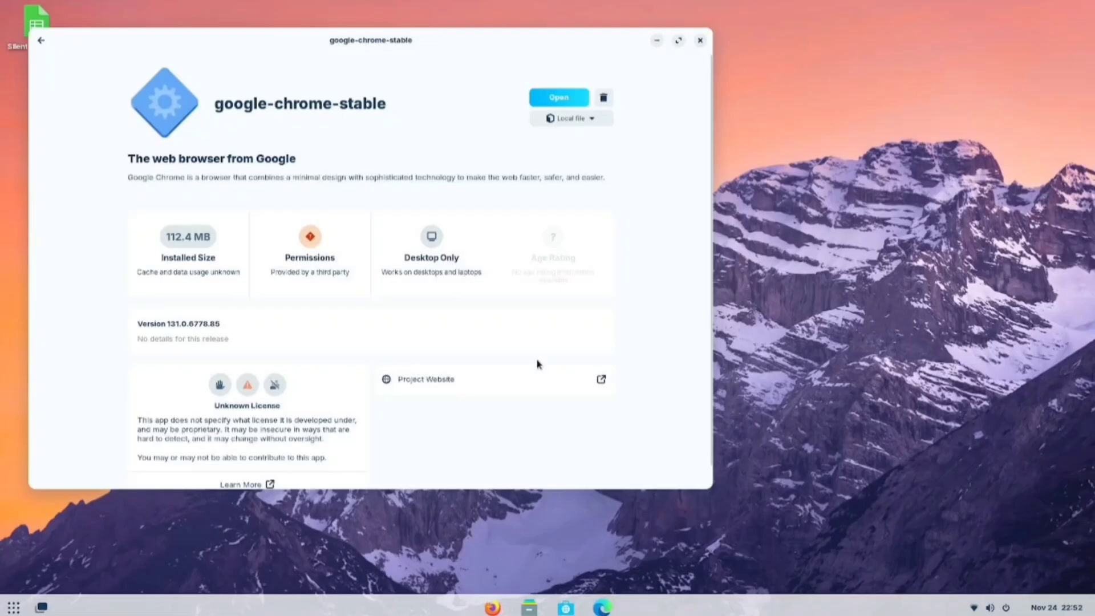
- Launch Chrome without signing in, dismiss its welcome and privacy notices, and maximise it
click(552, 111)
click(653, 319)
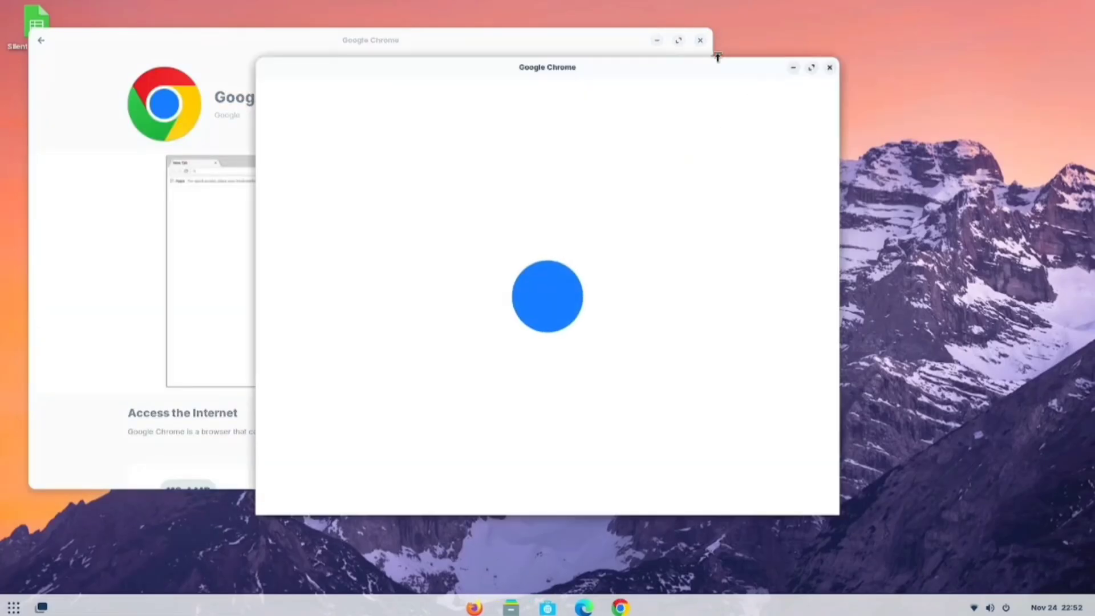
click(702, 489)
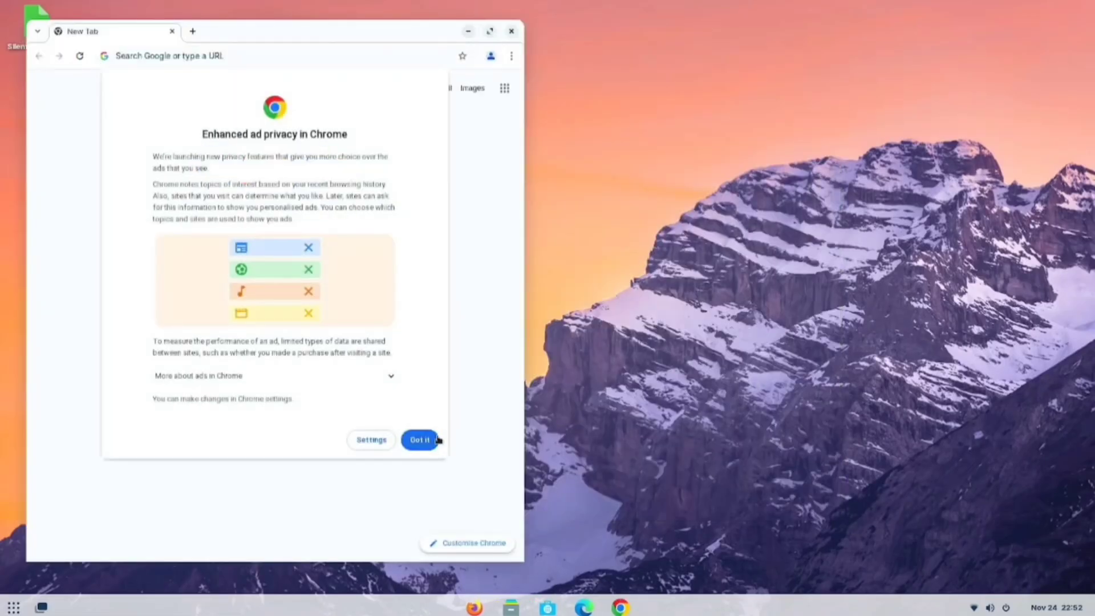
click(421, 440)
click(490, 31)
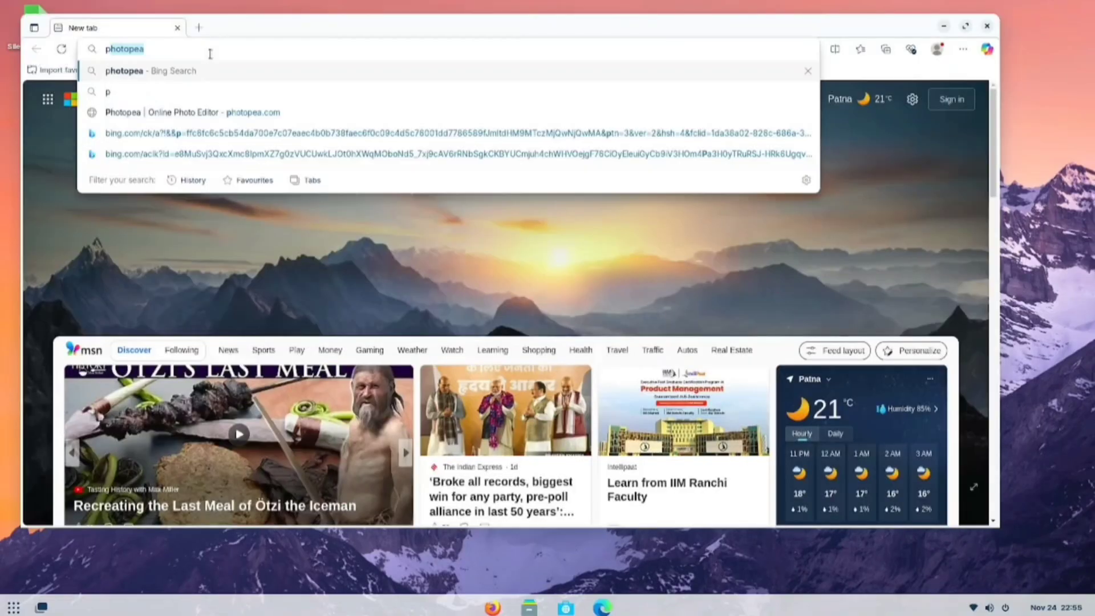
- Open photopea.com, create a new project and drag the red image onto the canvas
key(Return)
click(188, 247)
click(963, 49)
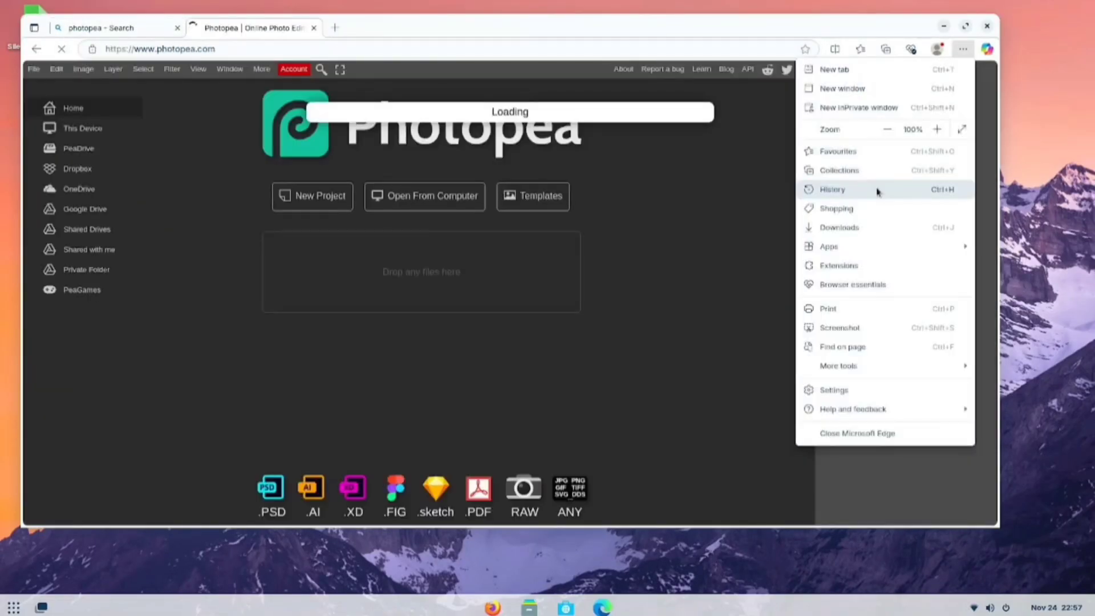
click(648, 254)
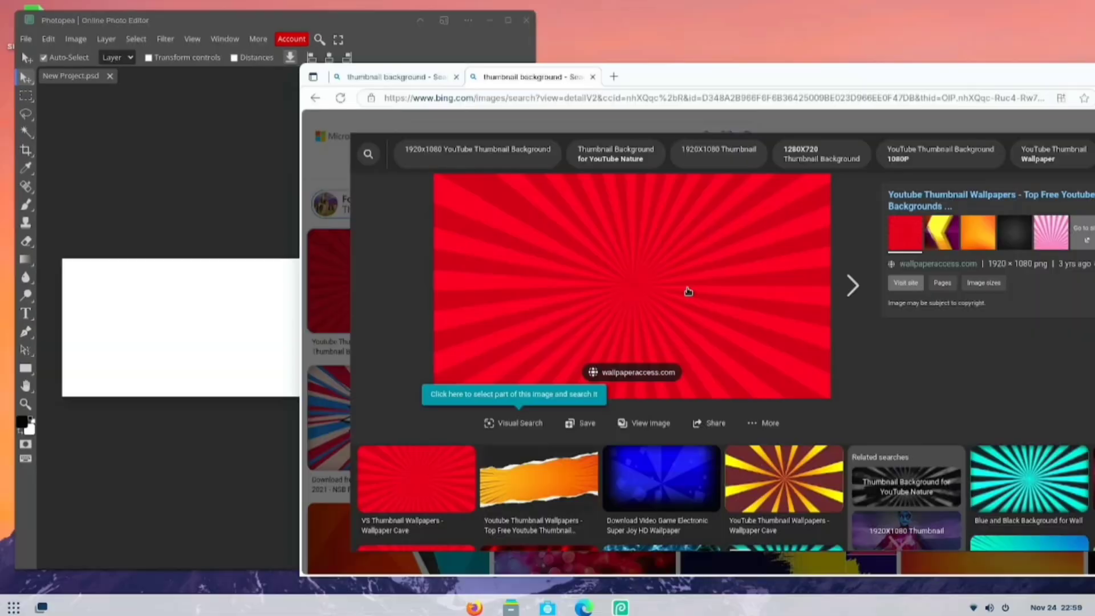
drag(688, 291, 201, 330)
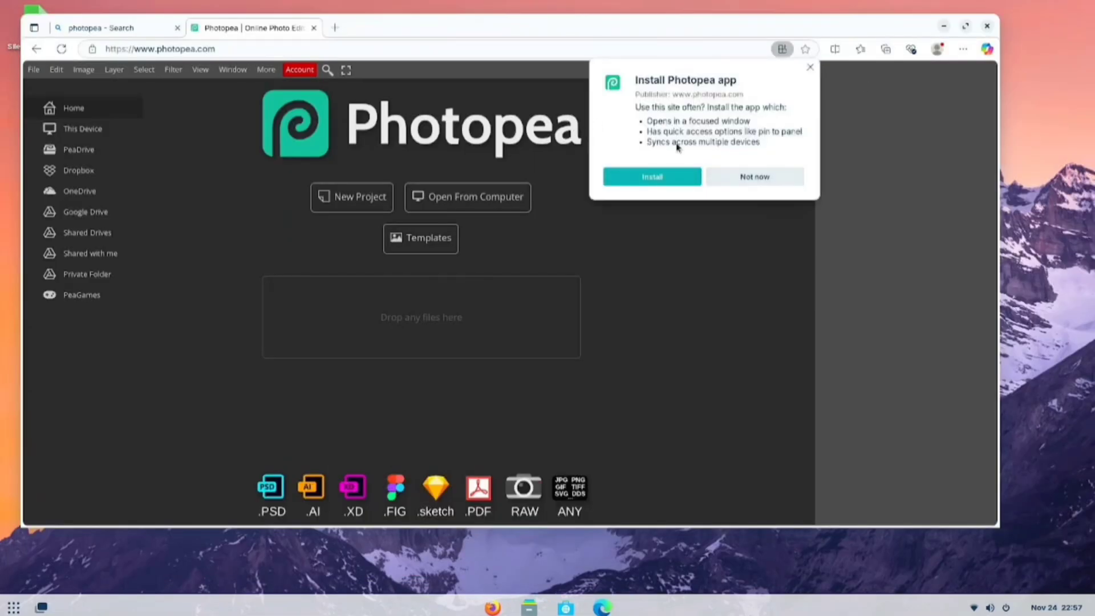
- Install Photopea as a desktop app and launch it from the application grid
click(651, 178)
key(super)
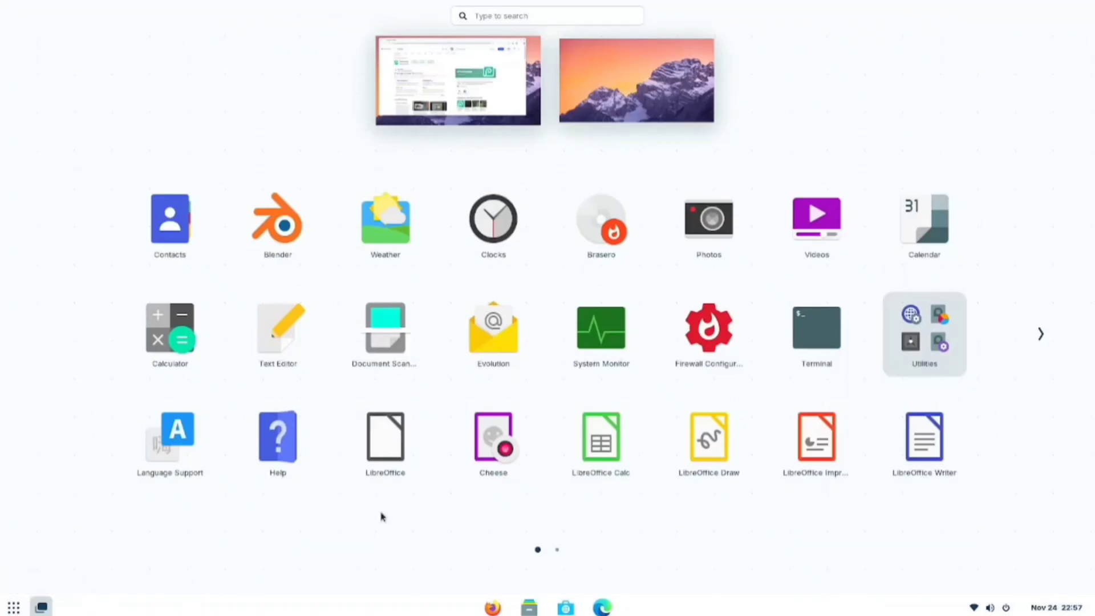
click(1039, 335)
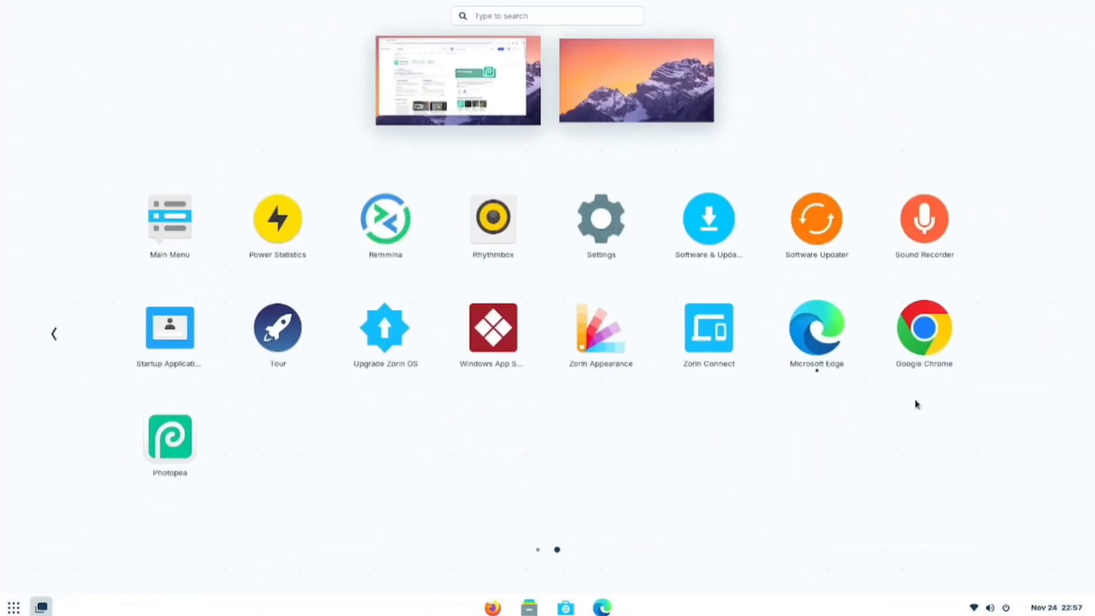
click(178, 450)
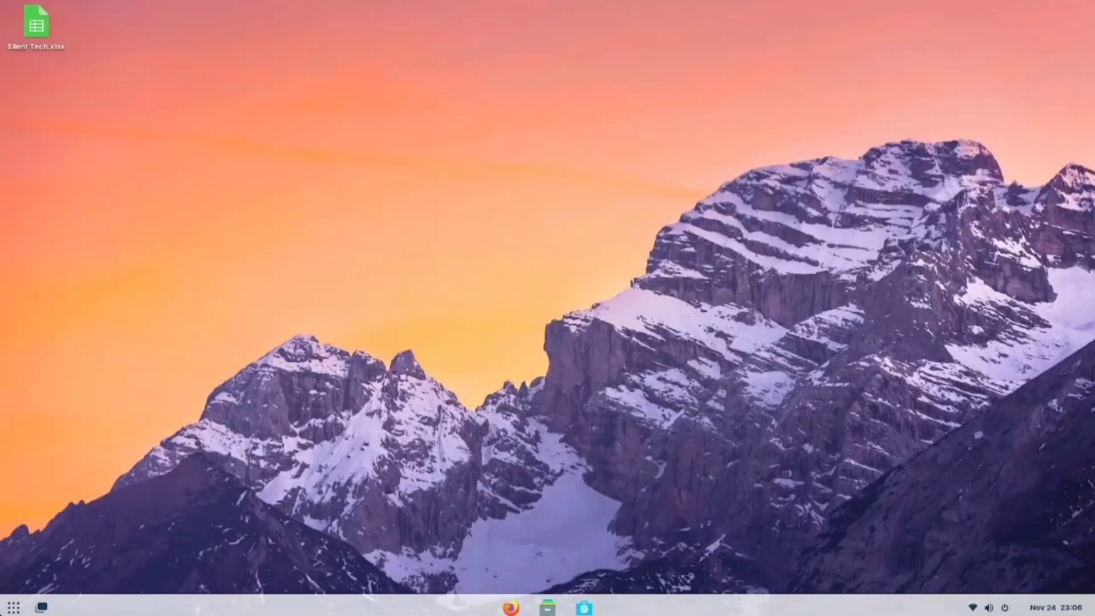
- Open a terminal and refresh the package lists with sudo apt update
click(41, 607)
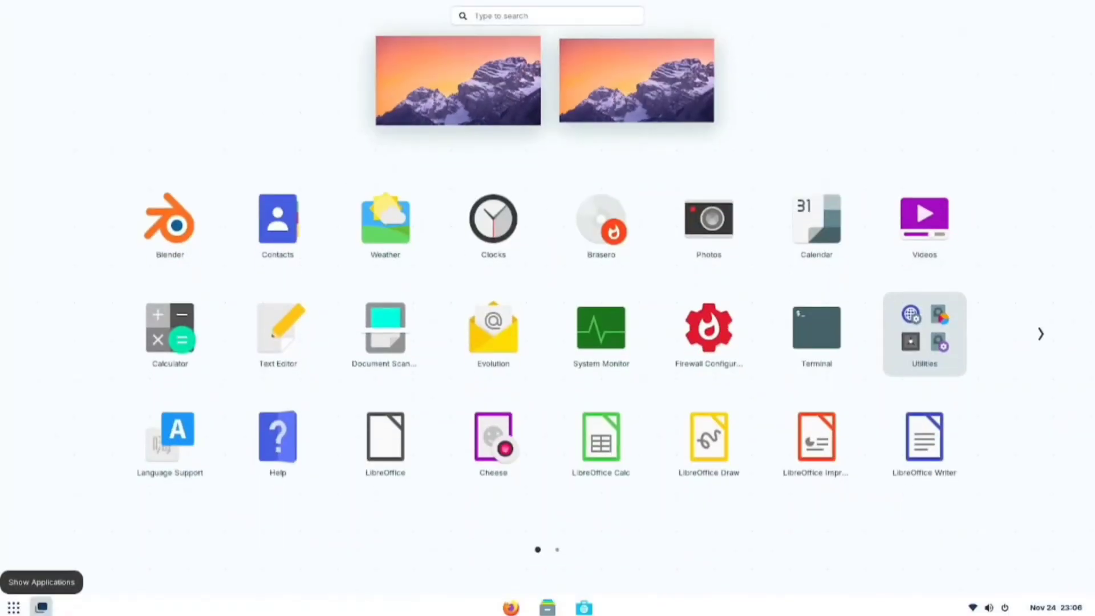
click(815, 336)
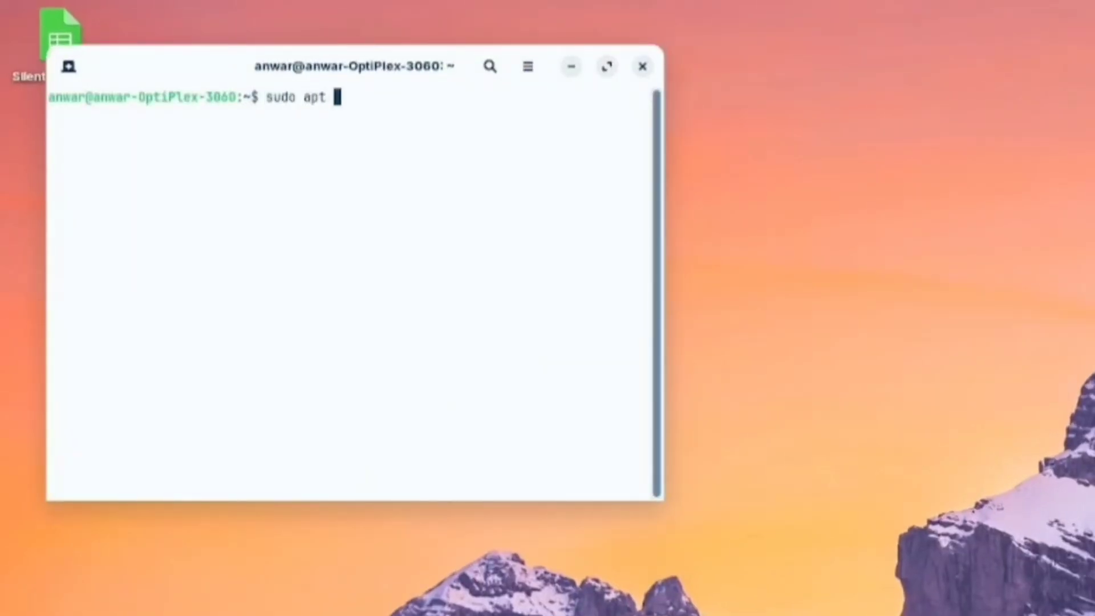
key(Return)
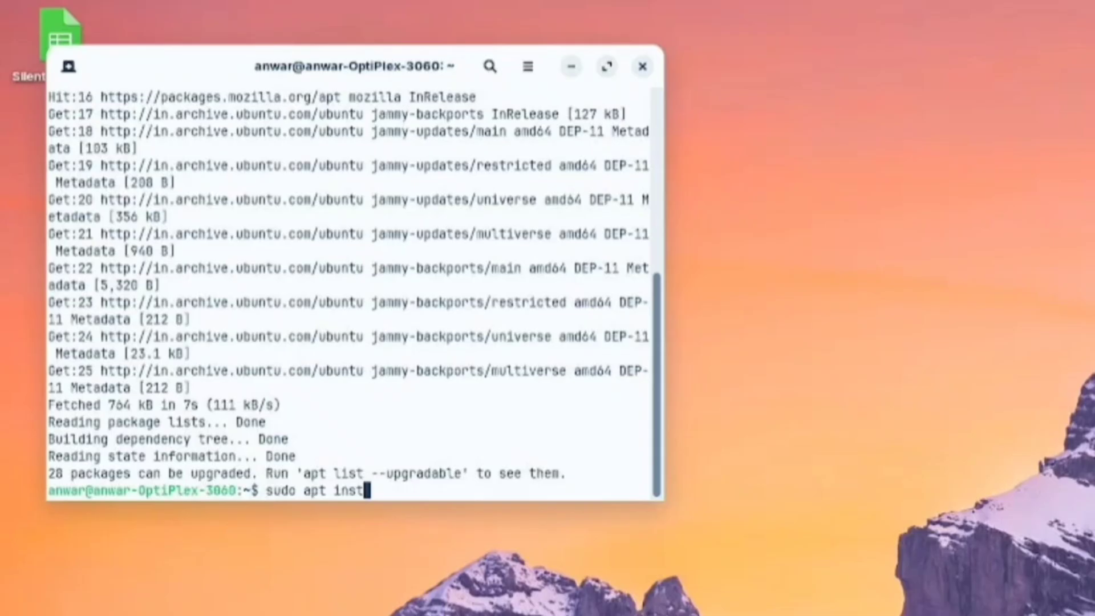
- Install GIMP with sudo apt install gimp, confirming with y
text(mp)
key(Return)
text(y)
key(Return)
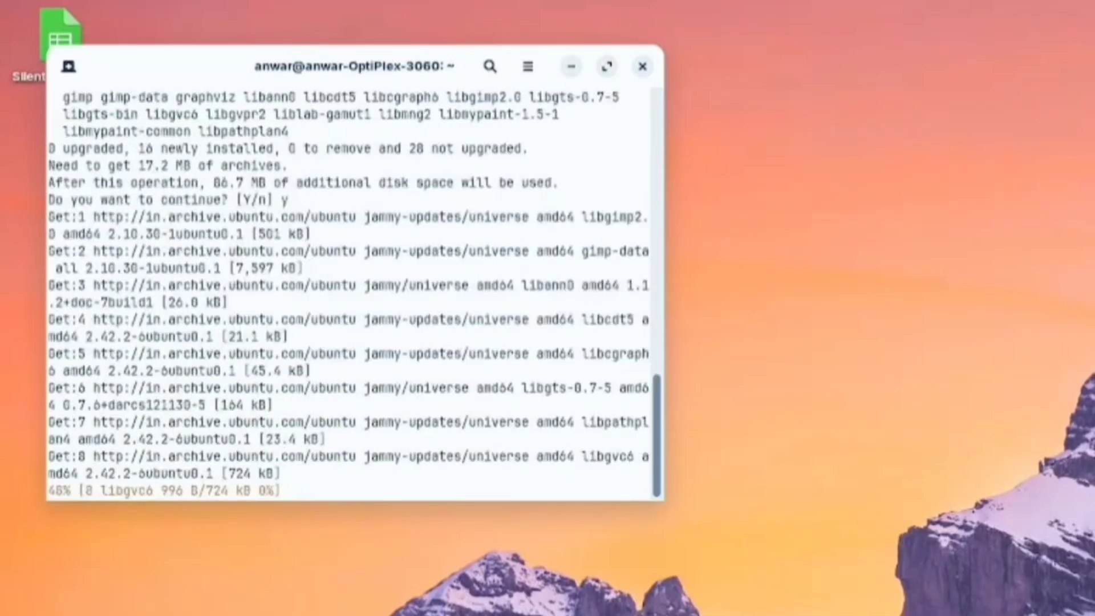
- Close the terminal, launch GIMP from the app grid, drag in the red stock image and start a new image
click(643, 67)
click(13, 607)
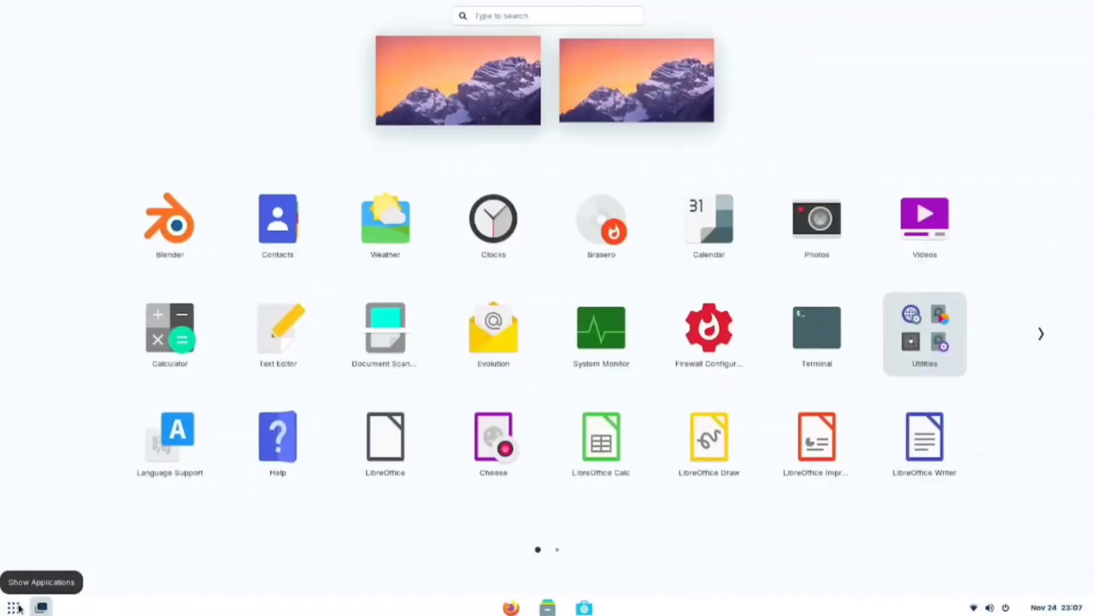
click(1041, 335)
click(278, 442)
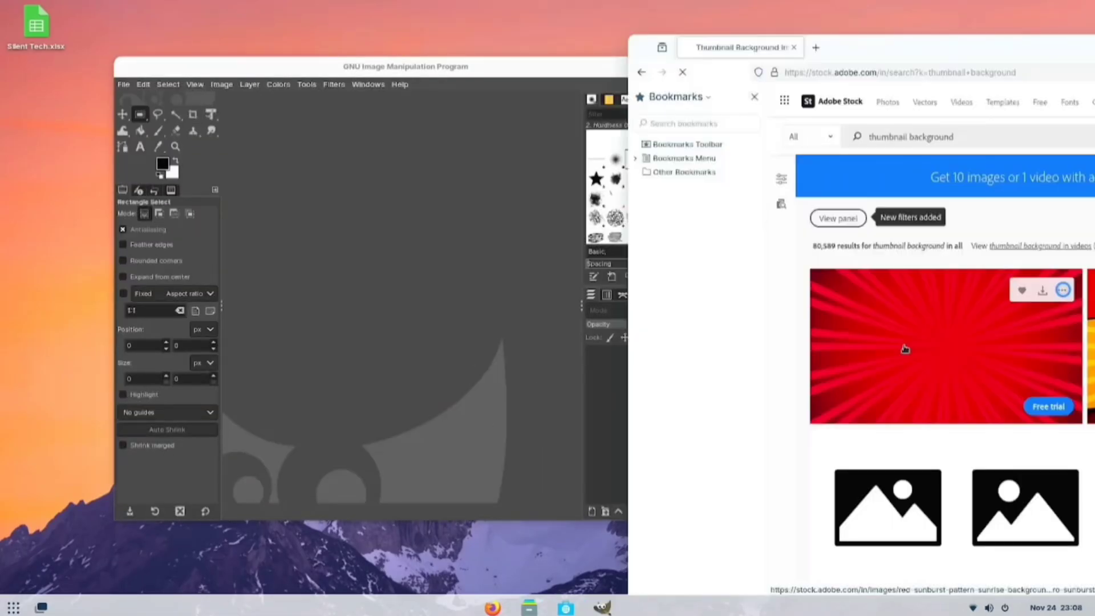
drag(904, 350, 433, 236)
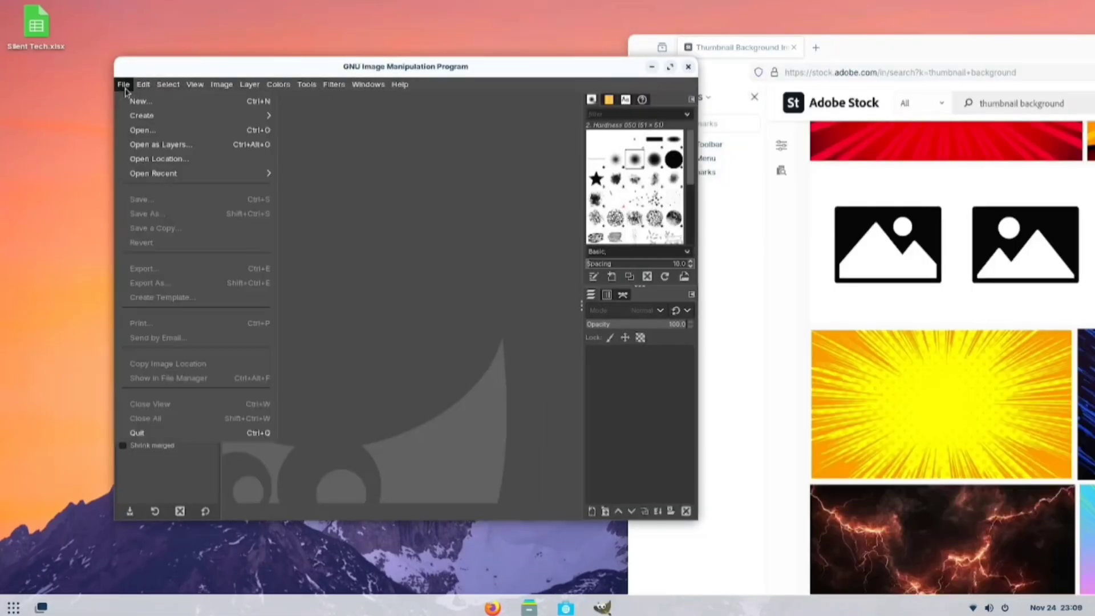
click(137, 98)
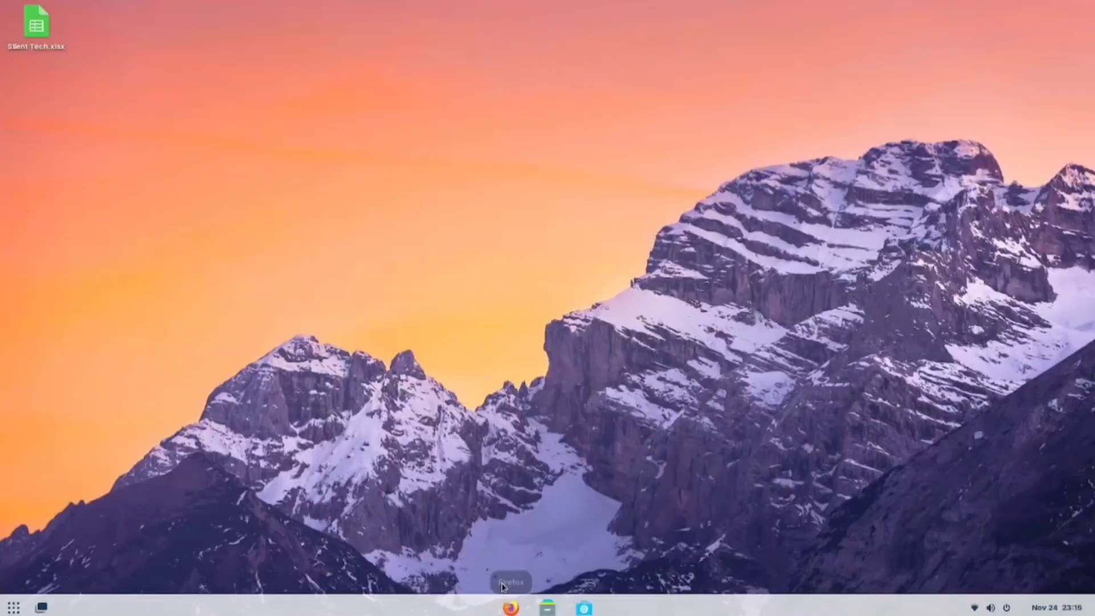
- Download the DaVinci Resolve 19.1 Linux zip in Firefox and extract it into Downloads
click(511, 607)
text(davinciresolve)
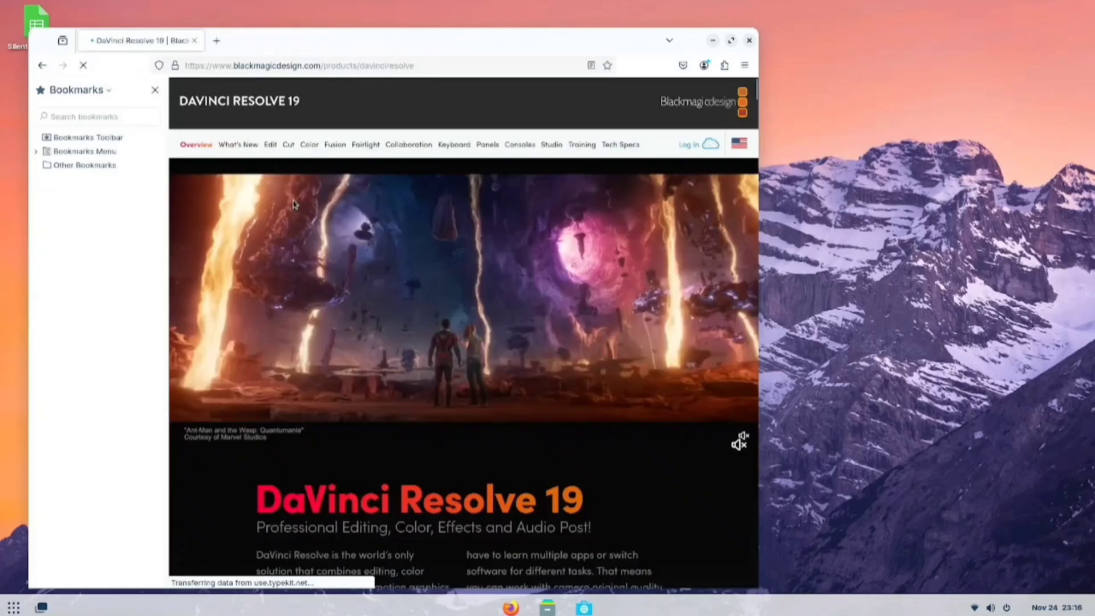
scroll(301, 466, down, 5)
click(301, 466)
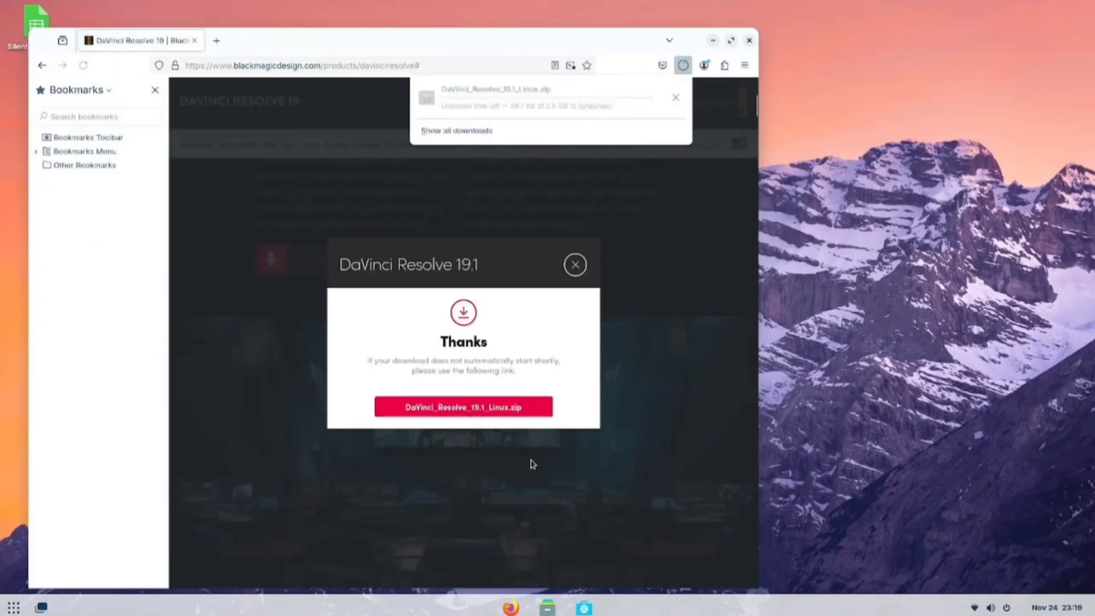
click(675, 93)
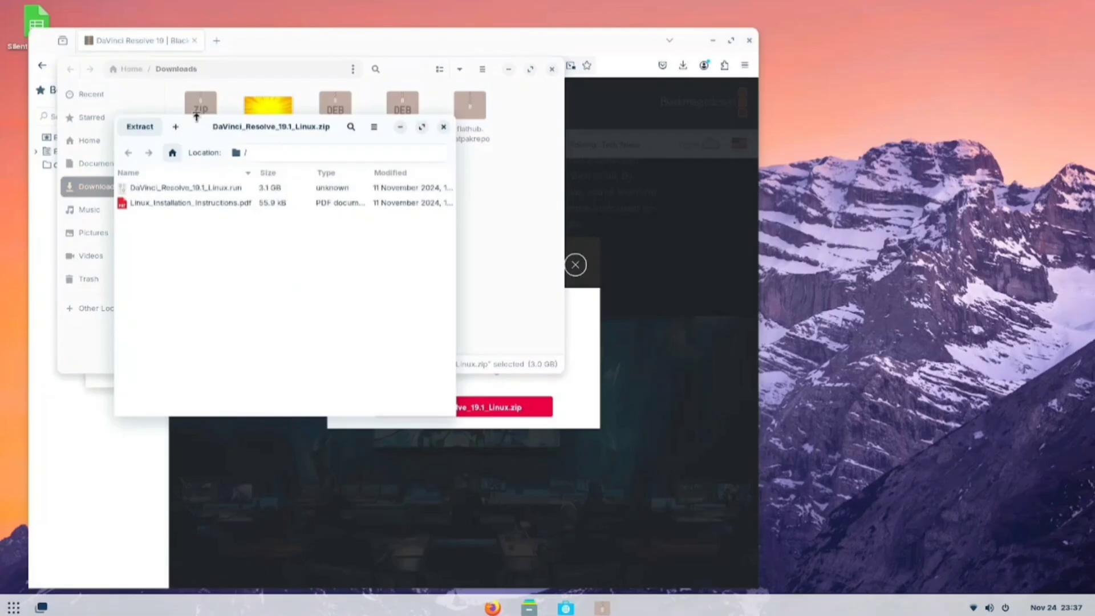
click(686, 28)
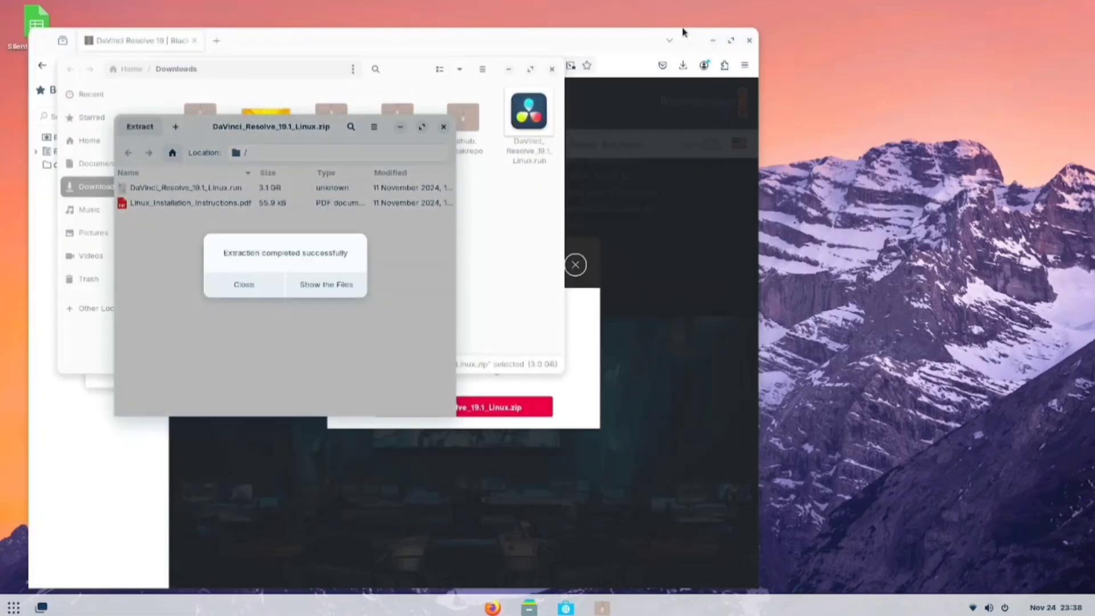
click(336, 291)
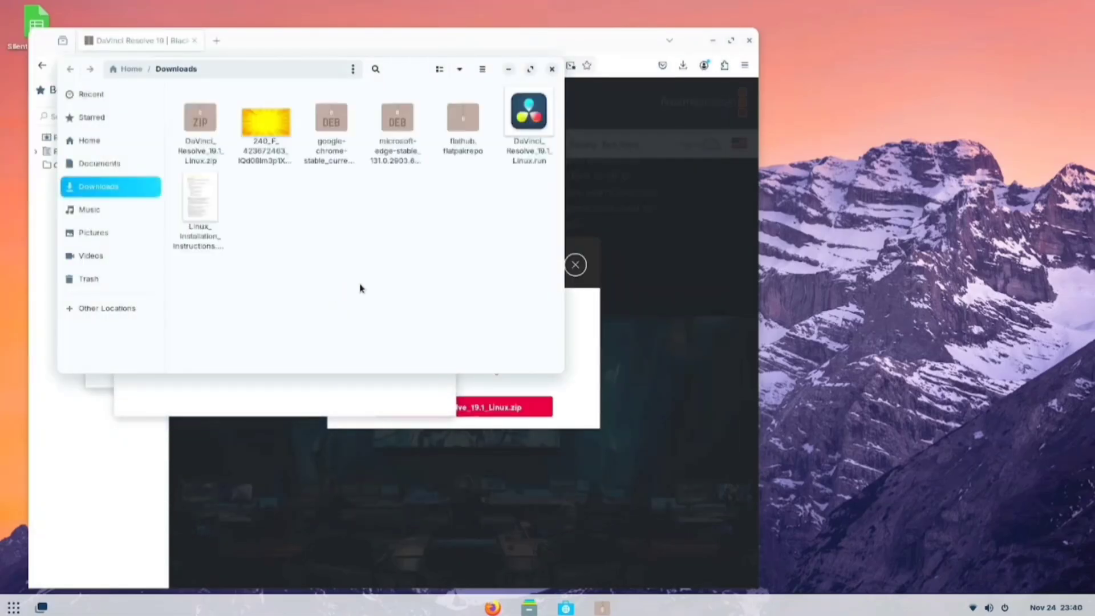
- Open a terminal in Downloads and install libfuse2 with the administrator password
right_click(336, 298)
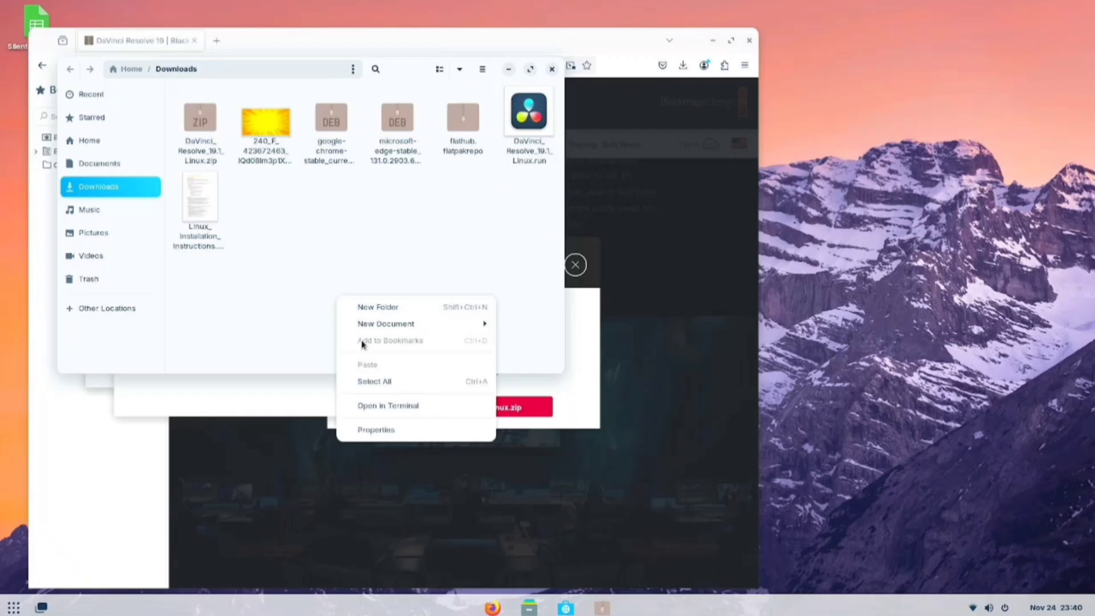
click(378, 405)
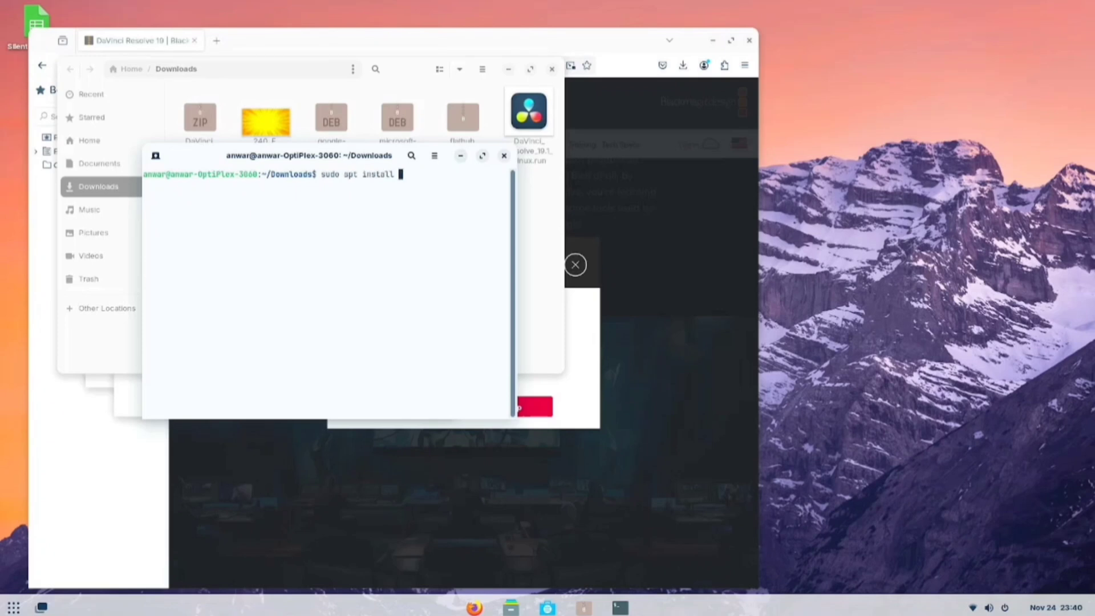
key(Return)
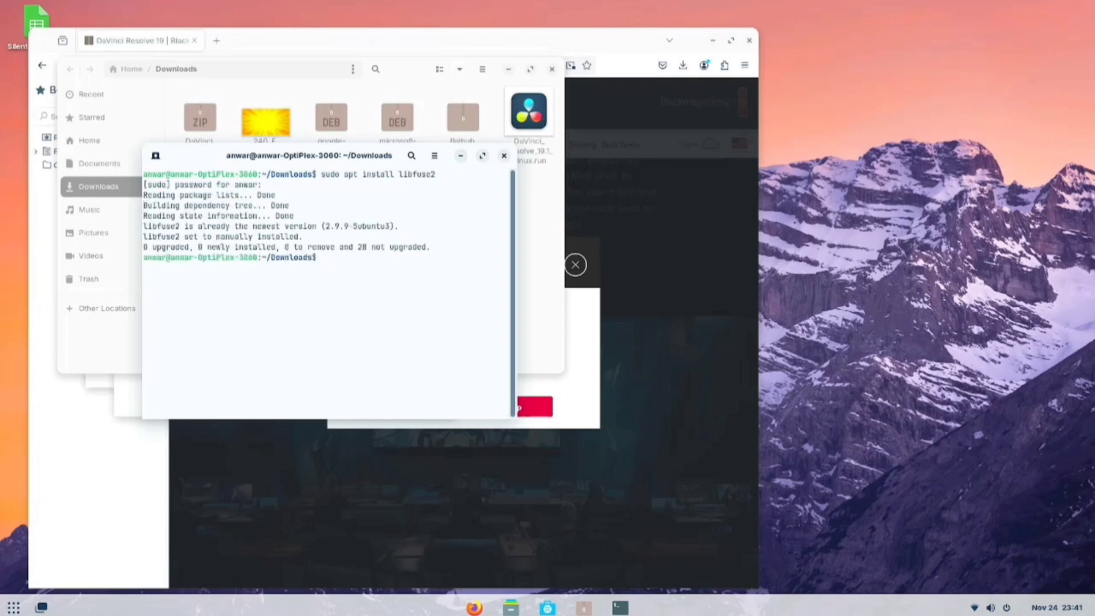
- Make the .run installer executable using the chmod command from the installation instructions PDF
click(542, 308)
click(207, 219)
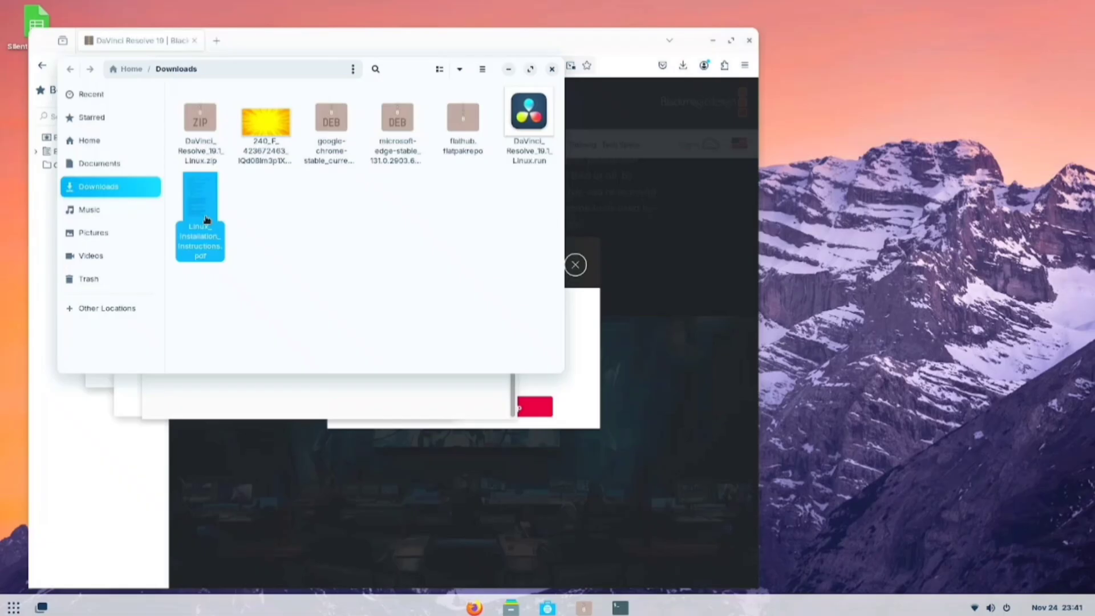
double_click(207, 220)
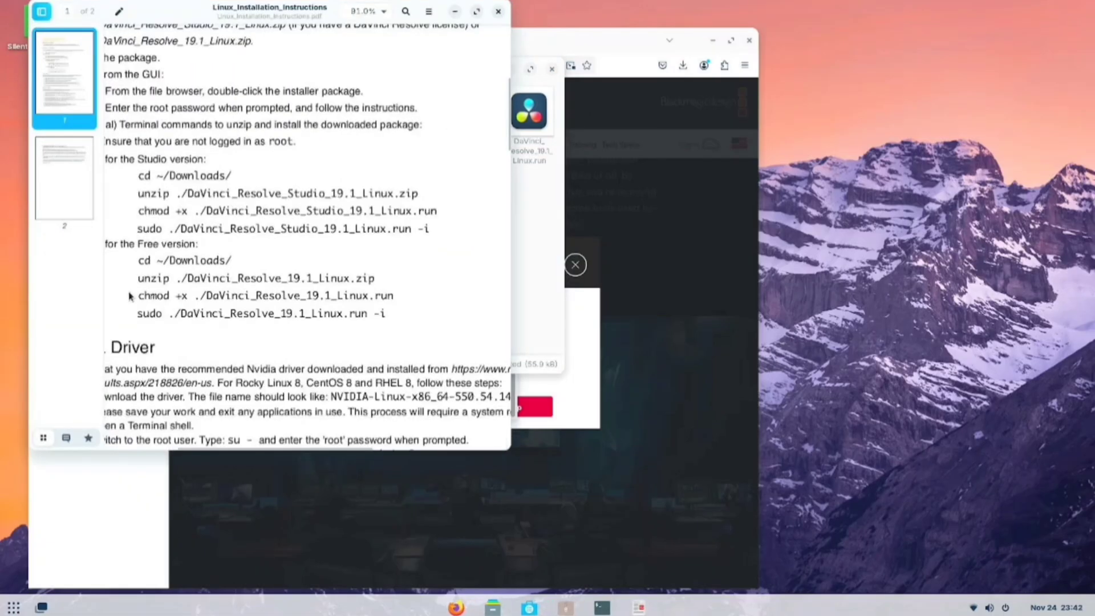
right_click(392, 295)
click(402, 383)
click(599, 609)
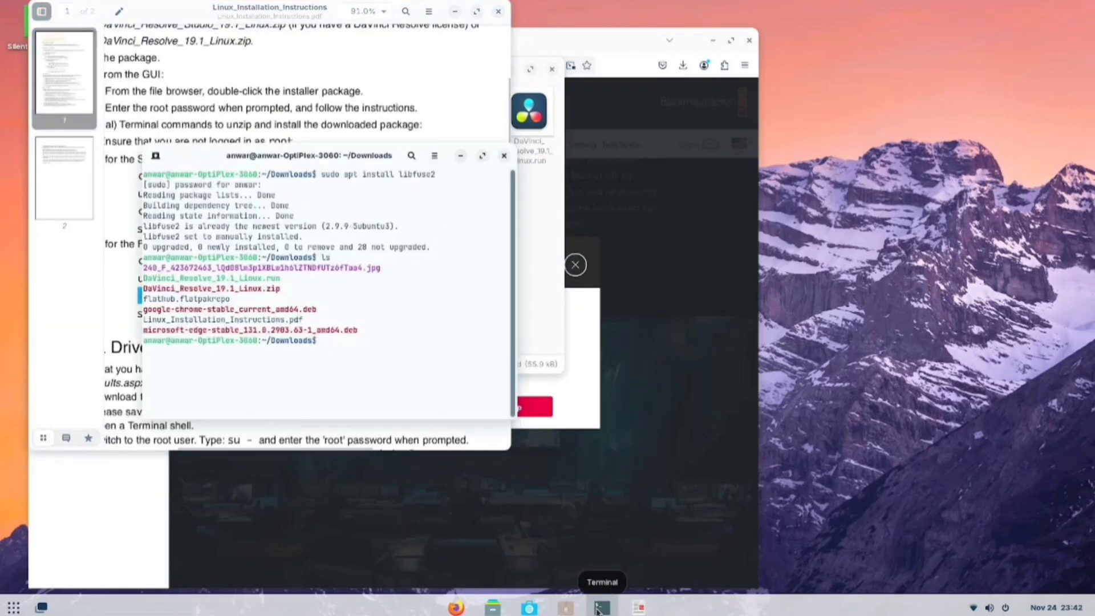
key(Return)
- Run the DaVinci Resolve installer with the sudo command copied from the PDF
key(alt+Tab)
drag(137, 313, 386, 315)
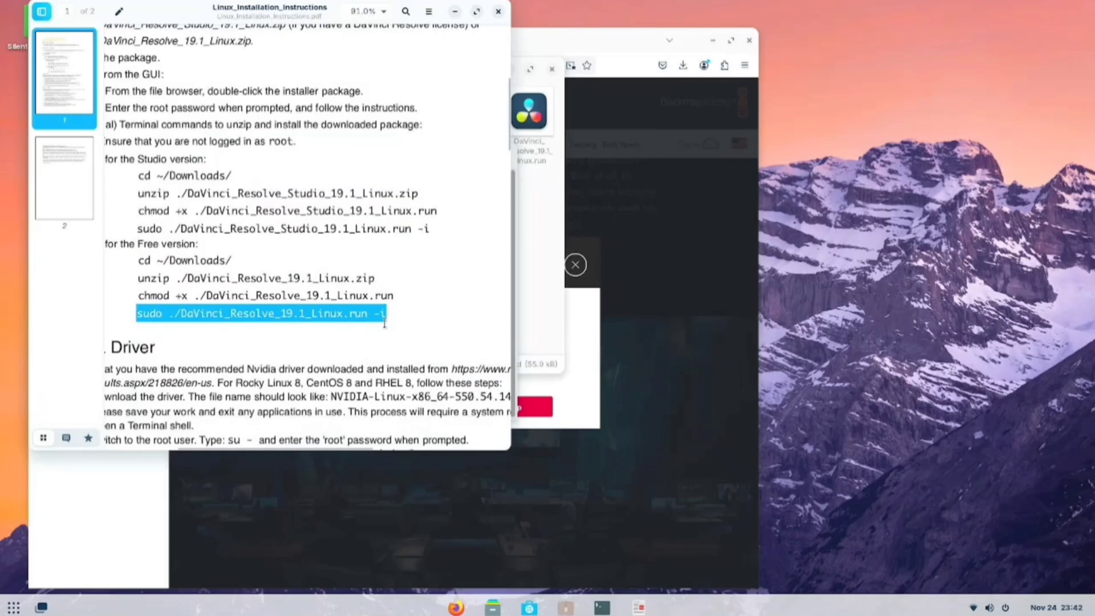
right_click(381, 317)
click(405, 403)
key(alt+Tab)
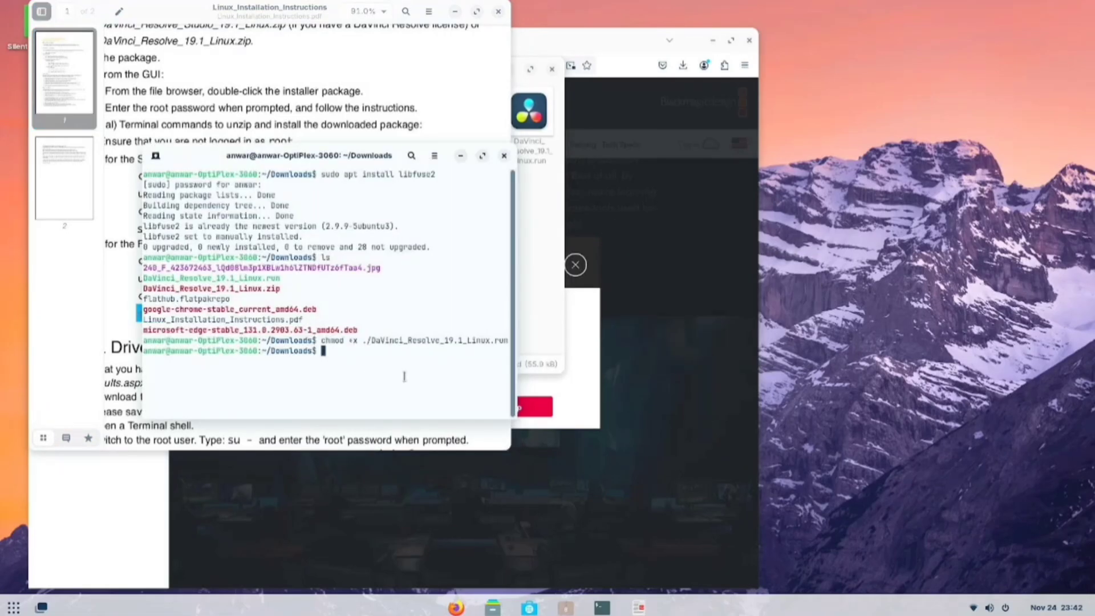
right_click(369, 436)
click(402, 484)
key(Return)
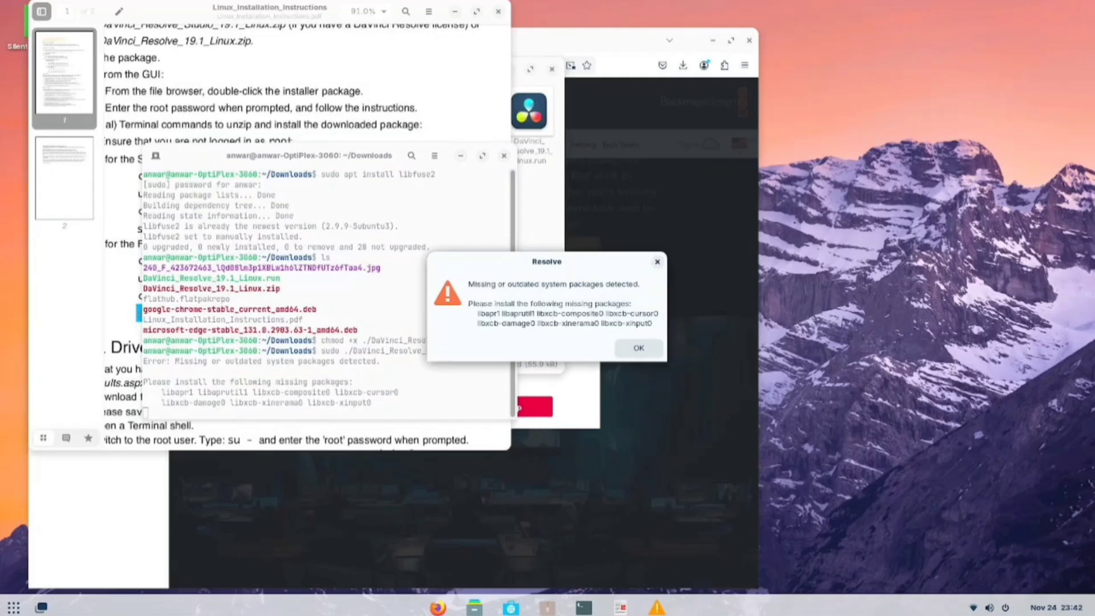
- Install the missing packages listed in the warning with sudo apt install, then rerun the installer
click(639, 348)
text(sudo apt install)
drag(162, 340, 371, 351)
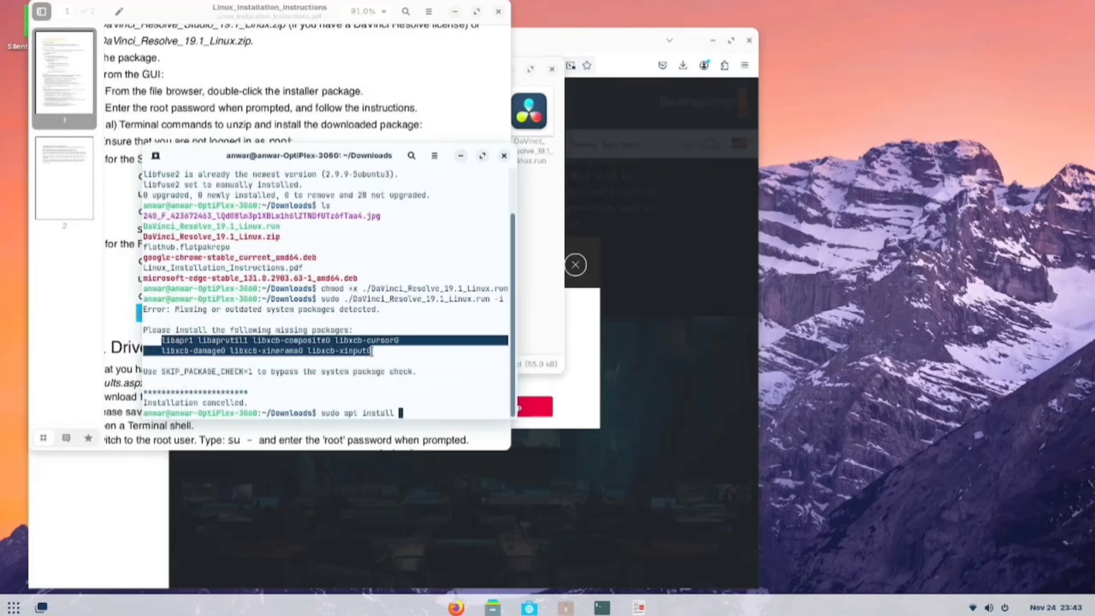
right_click(415, 403)
click(450, 456)
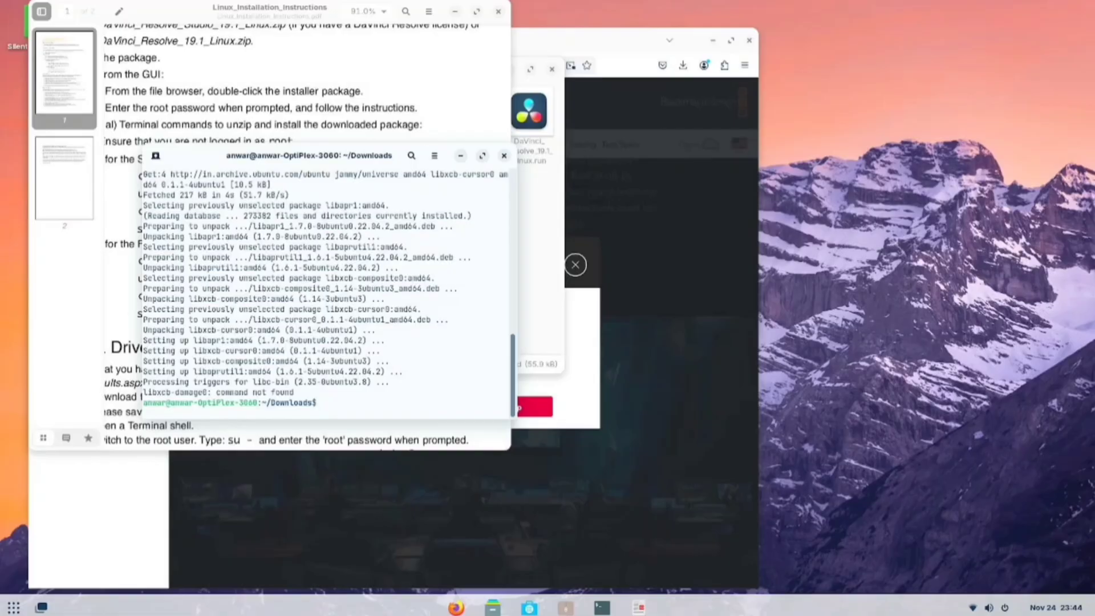
double_click(147, 392)
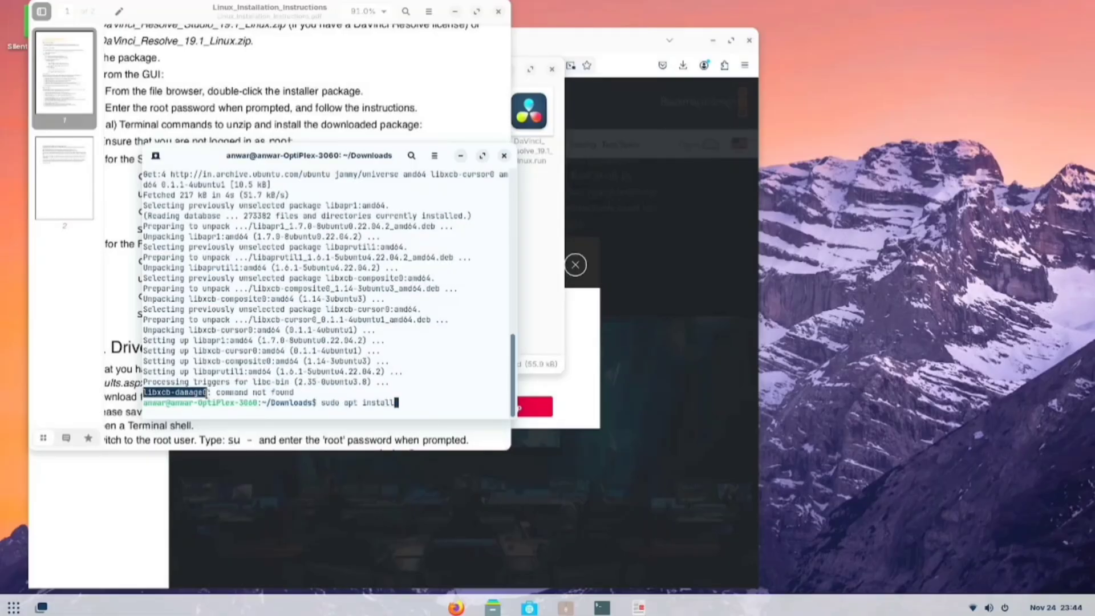
scroll(414, 407, up, 12)
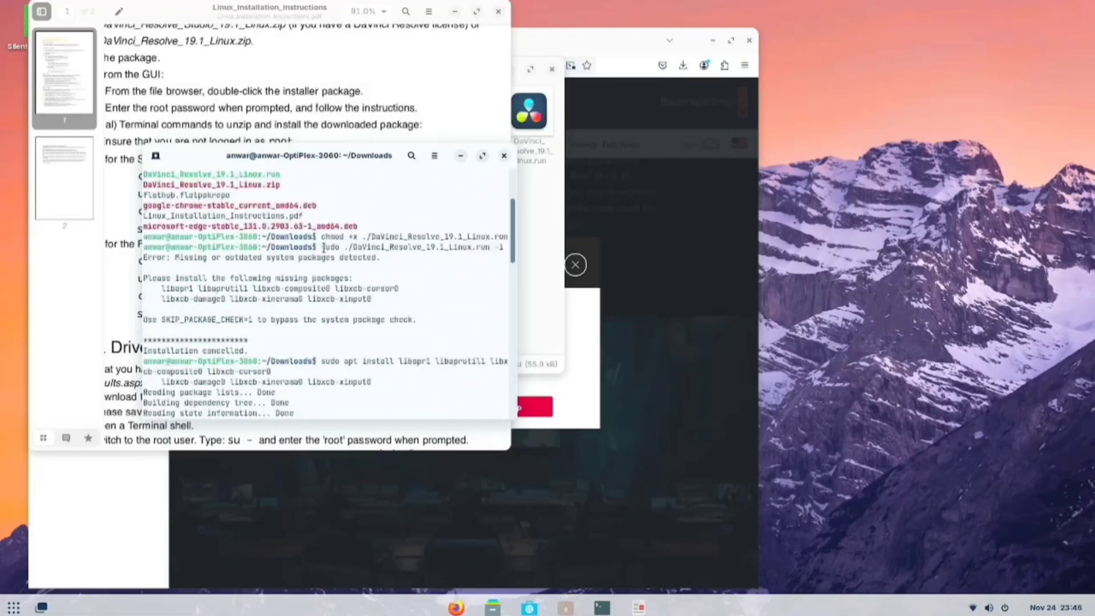
drag(321, 247, 503, 246)
right_click(504, 245)
click(531, 256)
key(ctrl+shift+v)
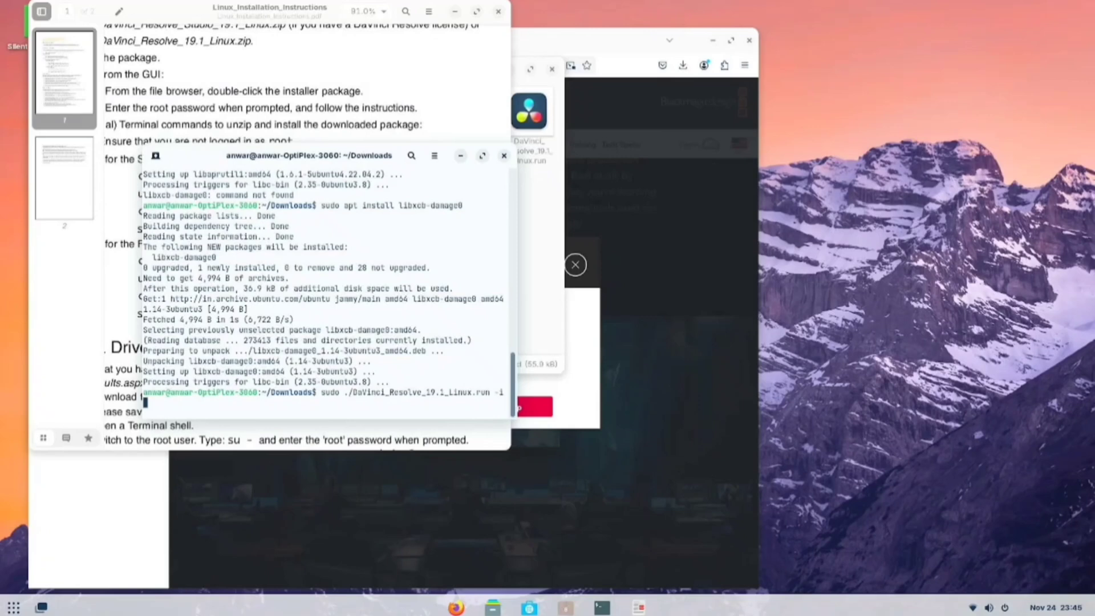
key(Return)
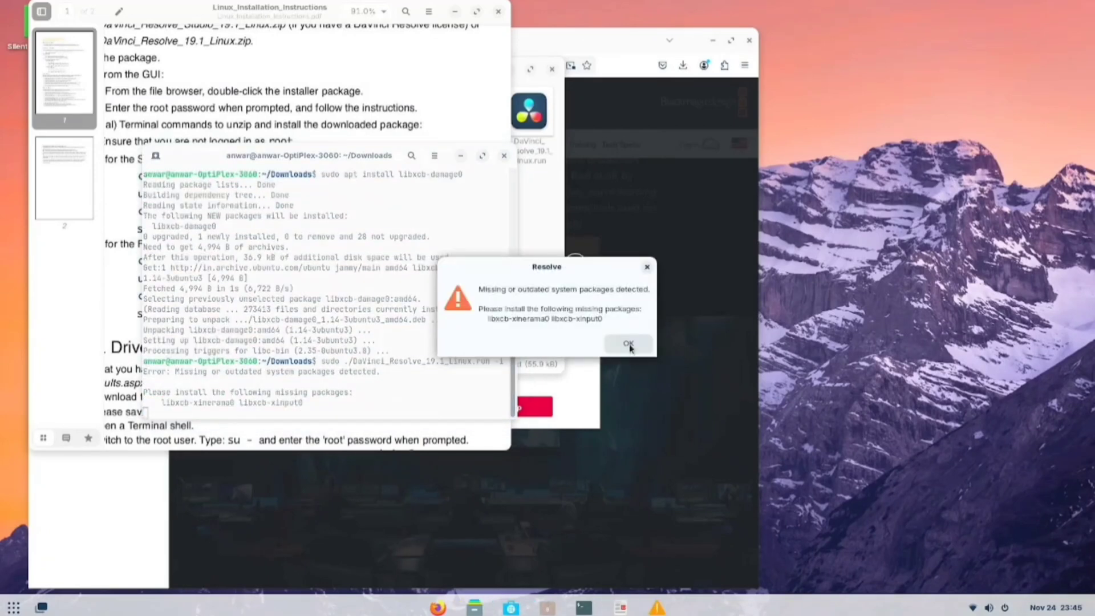
- Install the remaining missing libxcb and libapr packages and rerun the installer once more
click(629, 343)
text(sudo apt i)
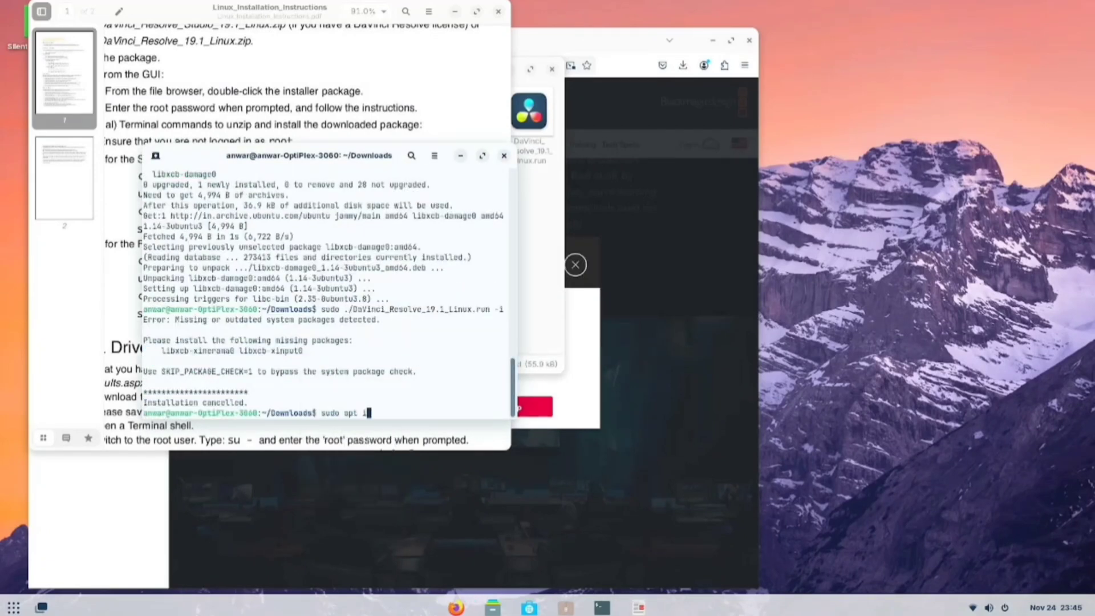
text(nstall)
right_click(339, 415)
click(365, 456)
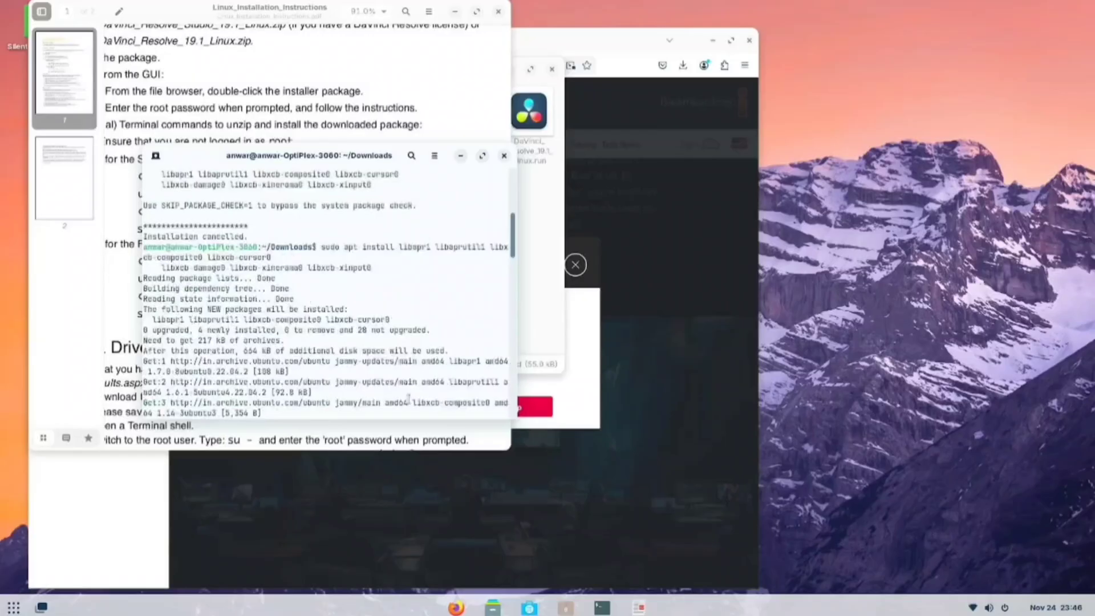
key(Up)
key(Up)
key(Return)
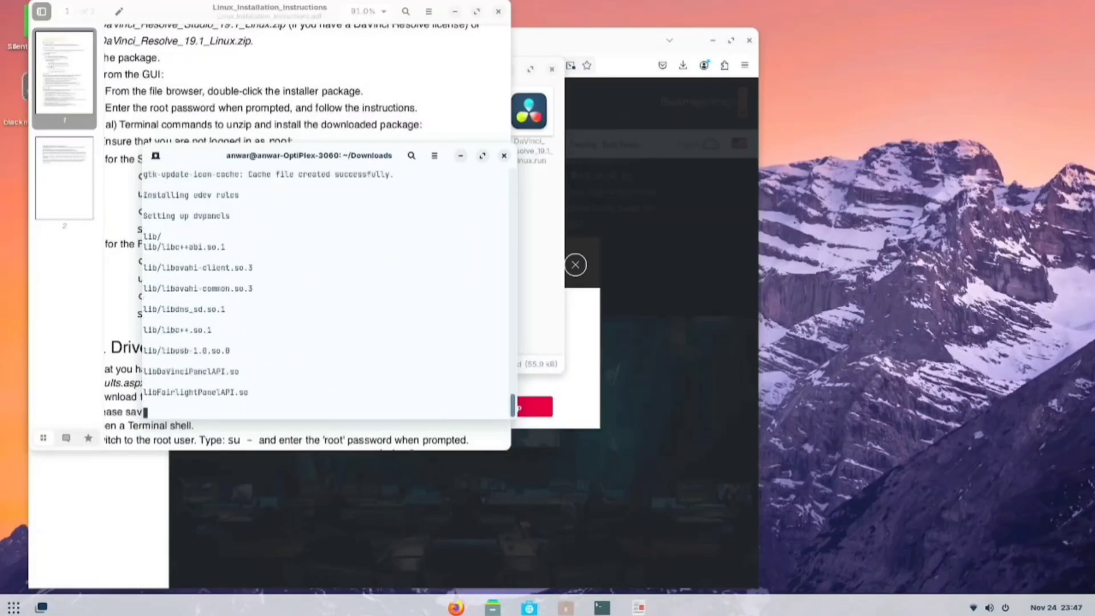
- Clear away the open windows and archive managers, then launch DaVinci Resolve from the app grid
click(460, 156)
click(455, 11)
click(510, 69)
click(712, 40)
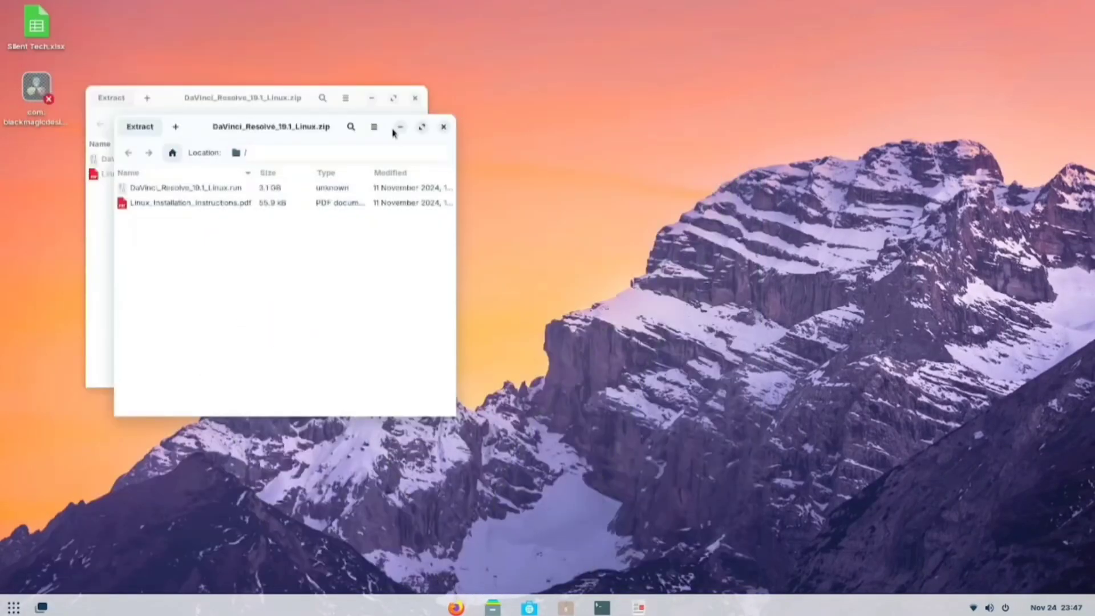
click(400, 127)
click(371, 97)
click(14, 608)
click(1038, 334)
click(816, 477)
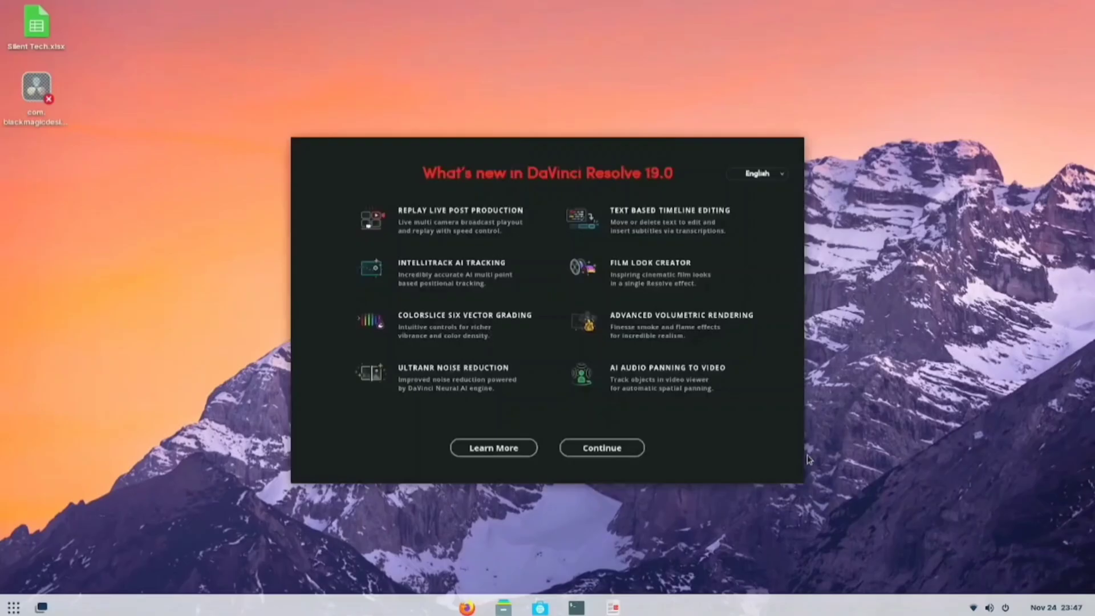
- Finish first-run setup with the DaVinci Resolve keyboard layout and choose Update Configuration on the GPU warning
click(602, 447)
click(548, 366)
click(548, 448)
click(533, 449)
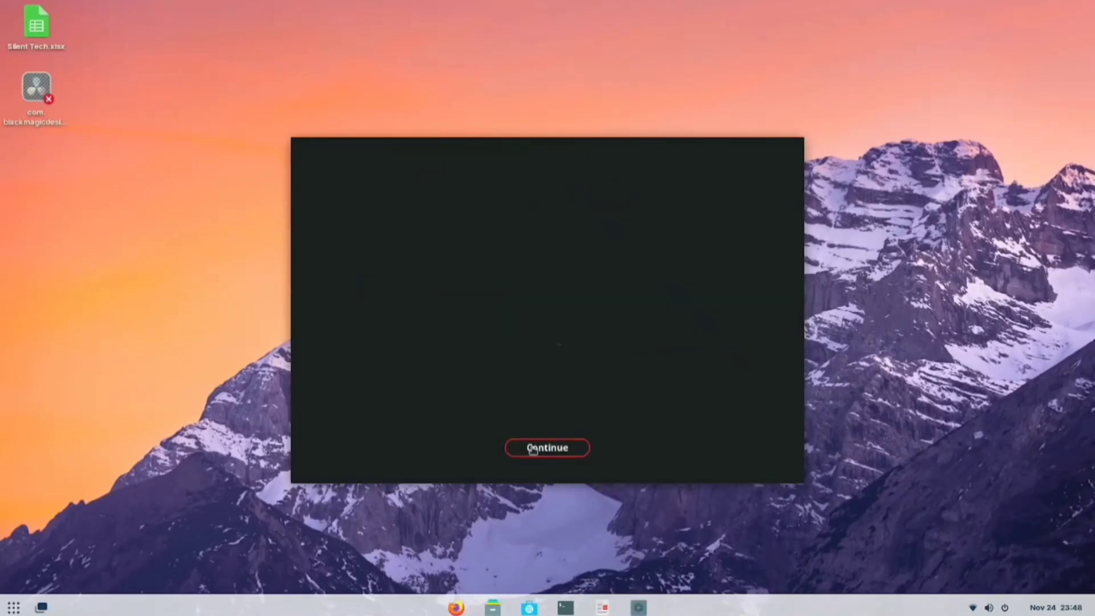
click(565, 448)
click(547, 447)
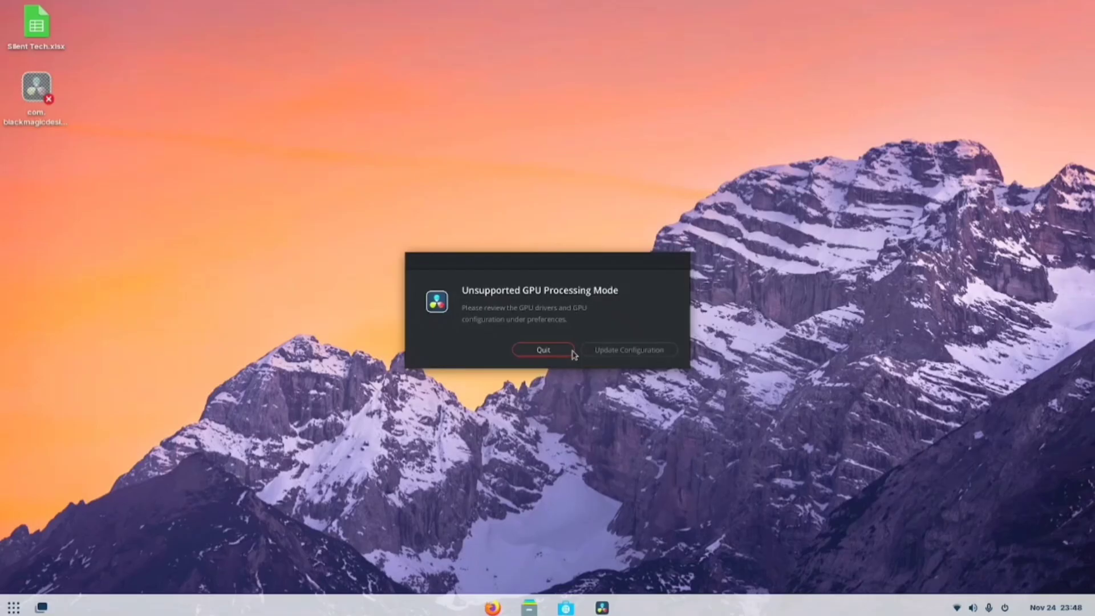
click(629, 350)
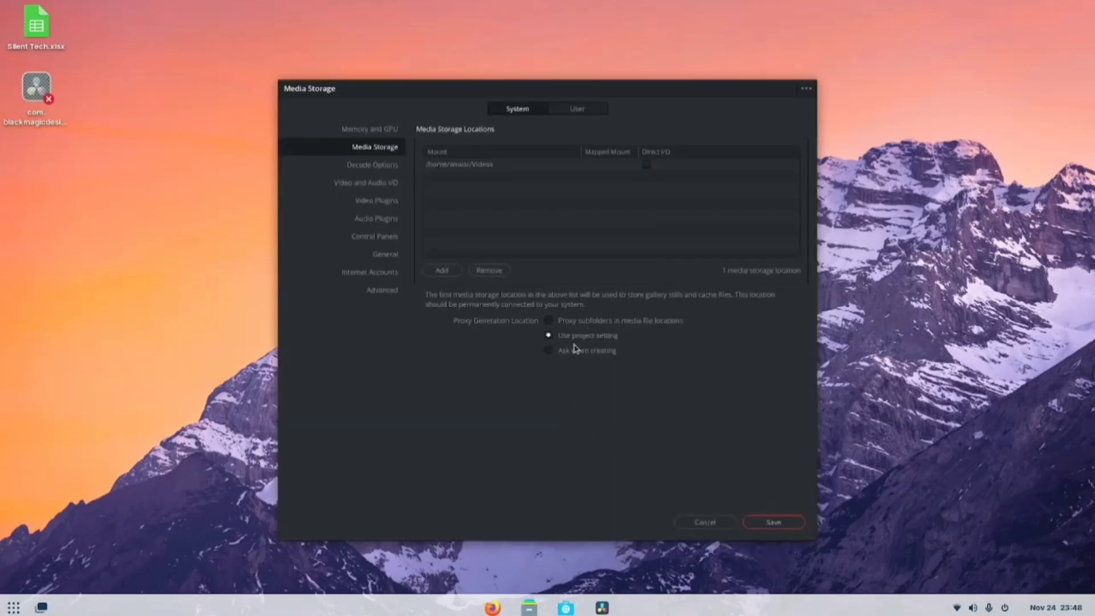
- Close DaVinci Resolve's Preferences window and highlight the first answer paragraph on the web page
click(794, 520)
drag(190, 252, 511, 338)
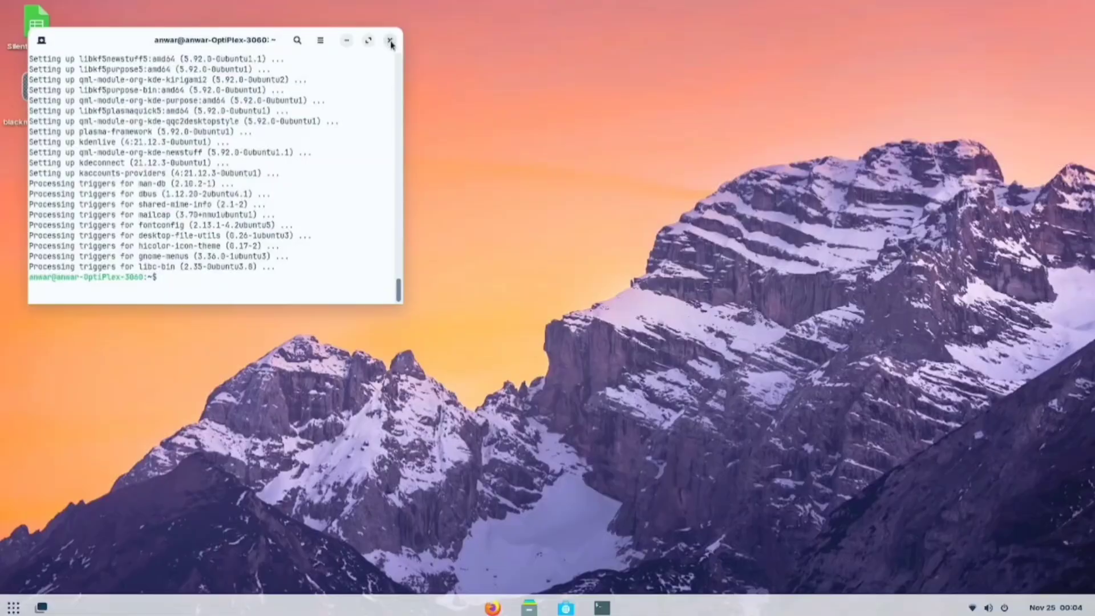
- Close the terminal, launch Kdenlive from the last app grid page, and render the project to new.mp4
click(644, 67)
click(13, 607)
click(1040, 334)
click(1040, 334)
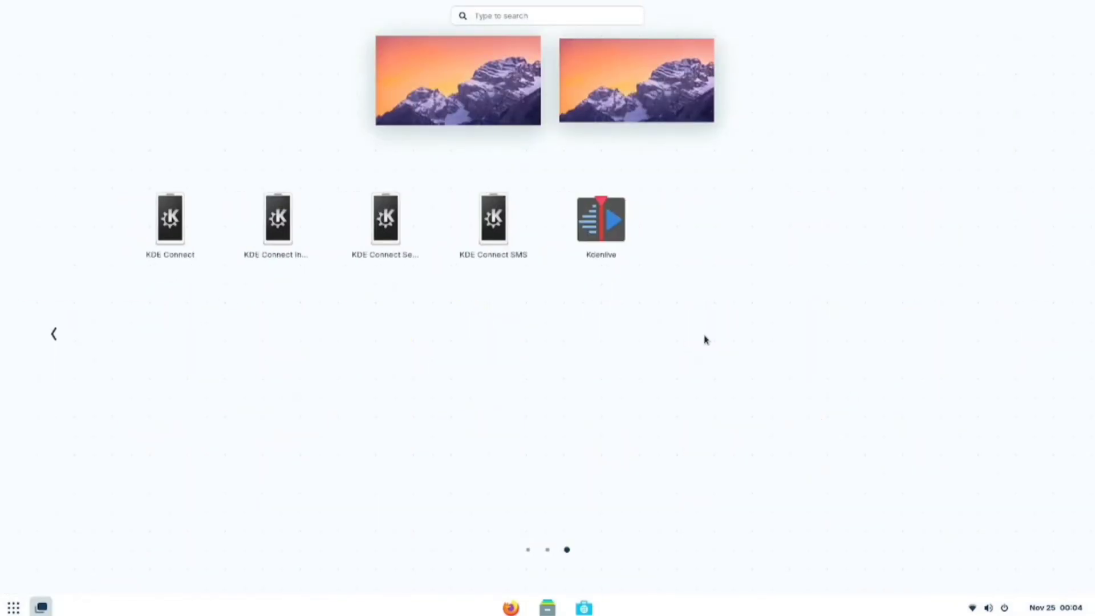
click(599, 229)
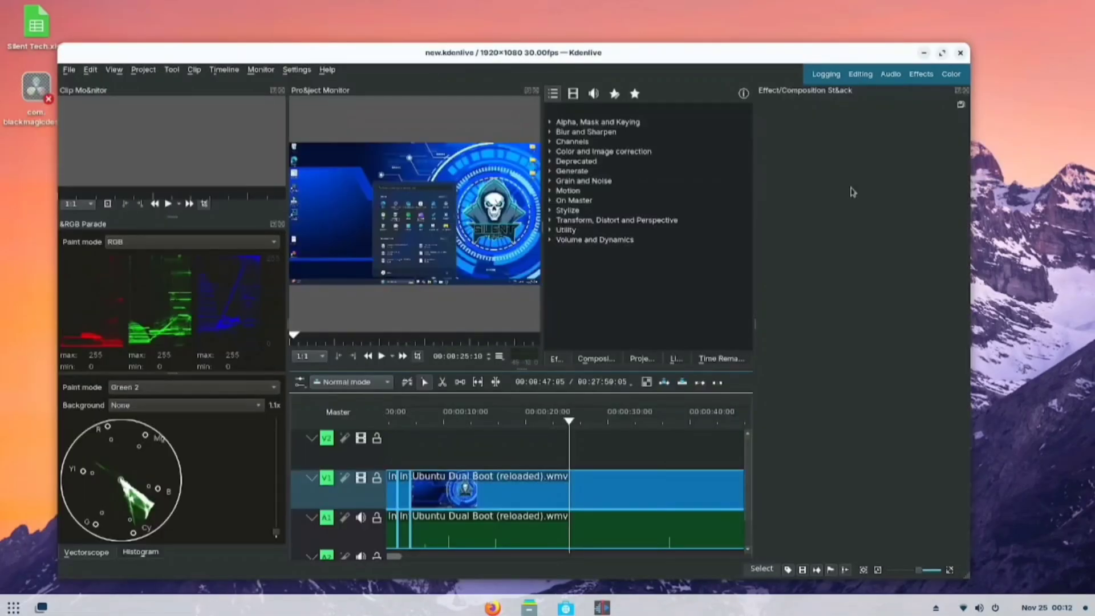
click(415, 403)
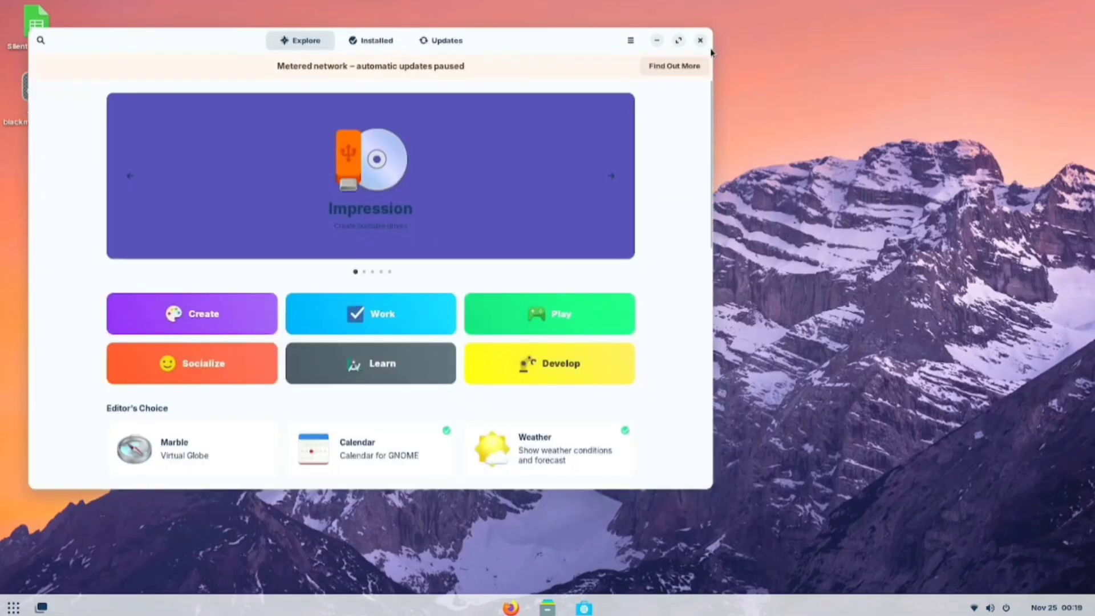
- Close the Software store and open a Terminal to run sudo snap install snap-store
click(700, 41)
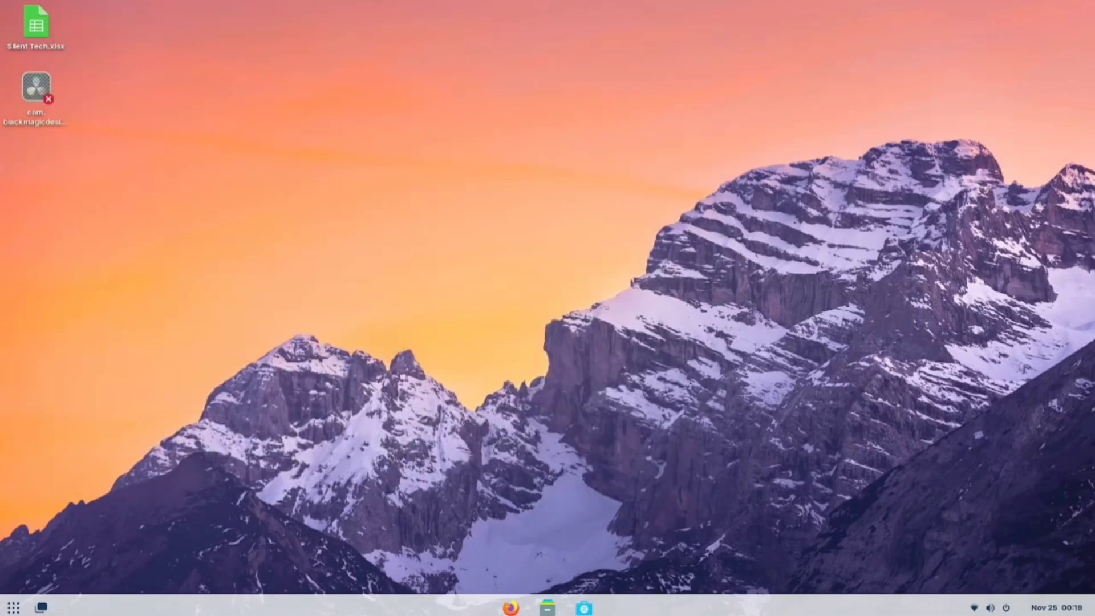
click(41, 607)
click(730, 357)
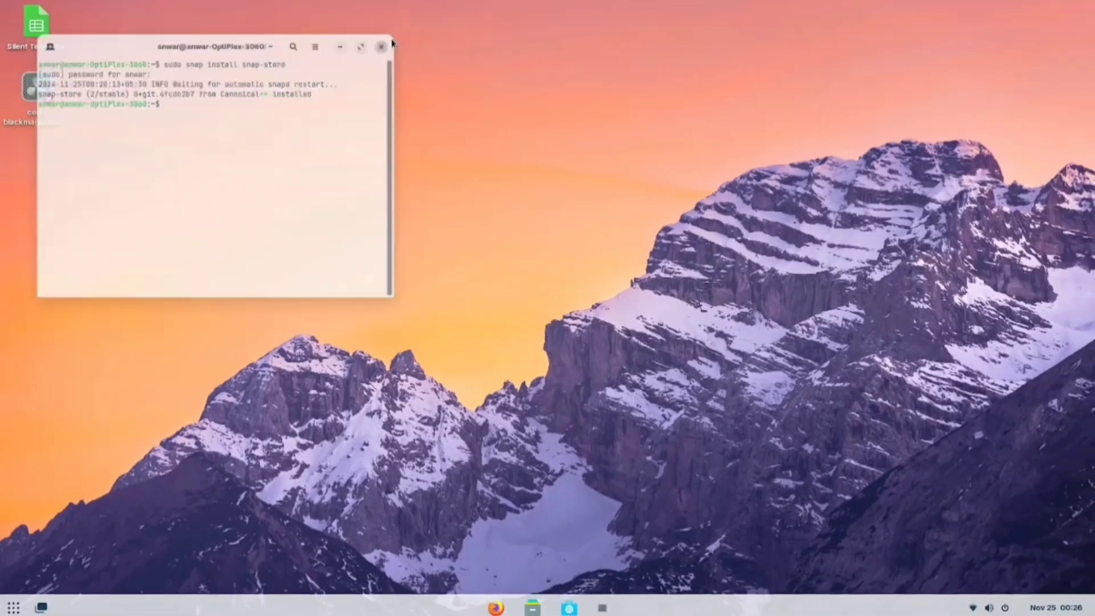
- Launch App Center and browse the GIMP and DataGrip details pages
key(super)
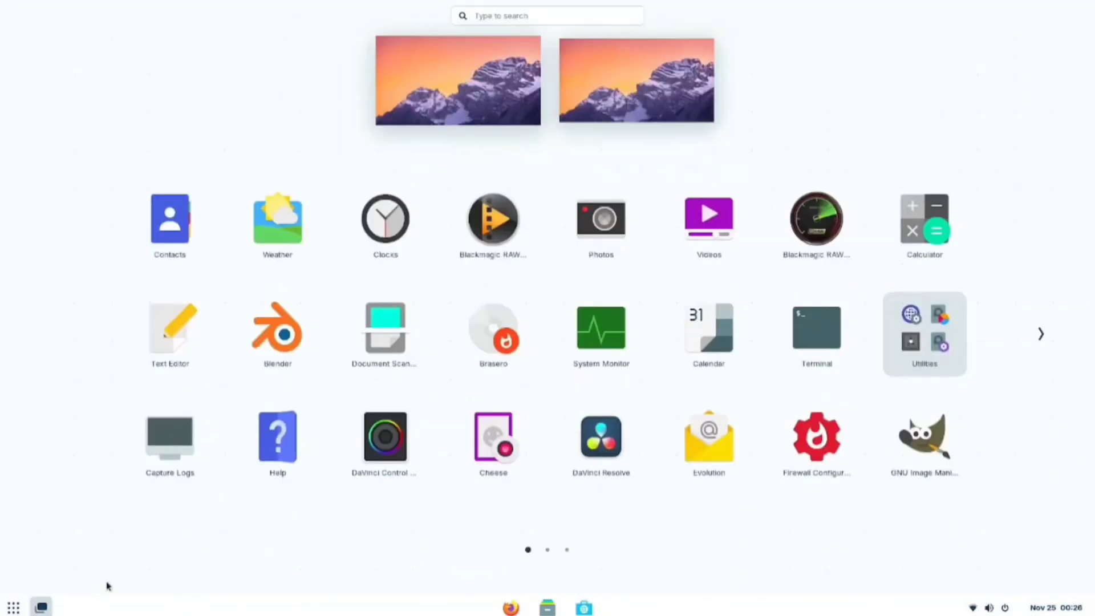
click(1052, 344)
click(1053, 343)
click(709, 220)
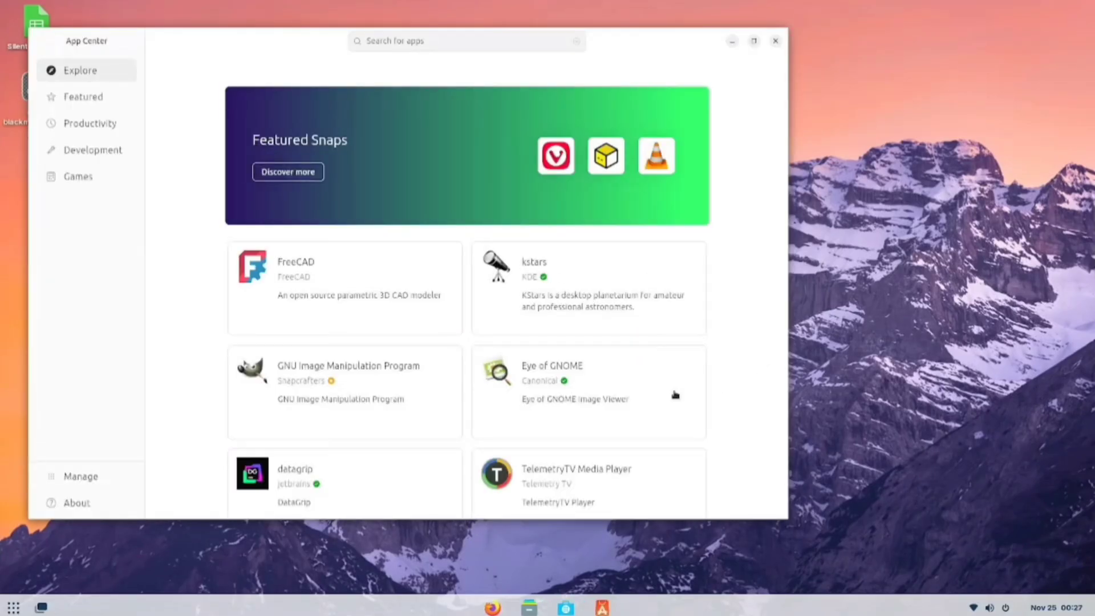
click(289, 387)
click(162, 41)
scroll(606, 393, down, 5)
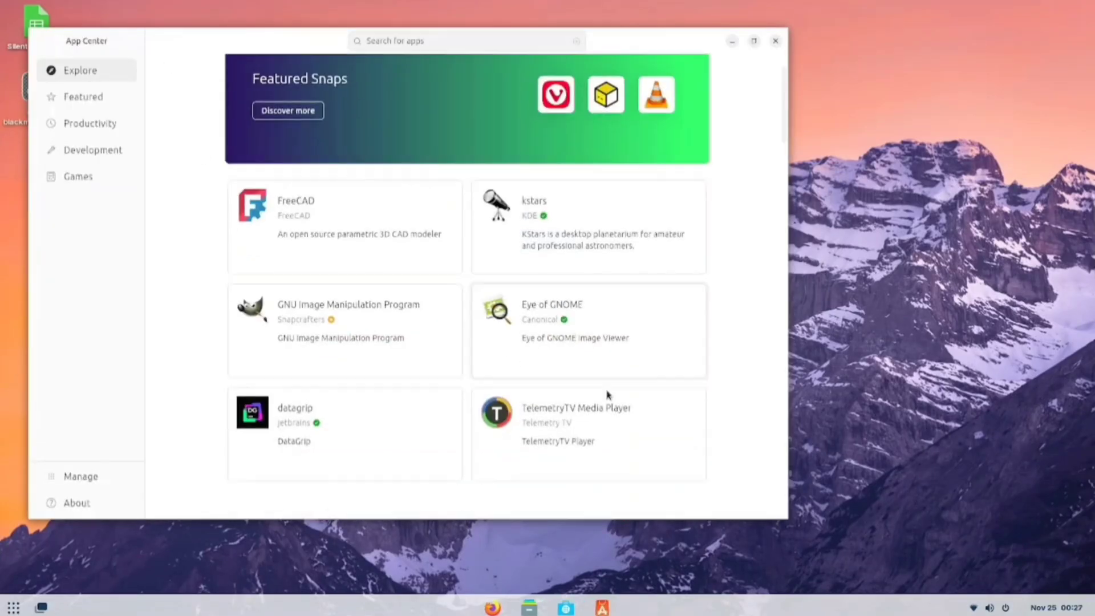
click(308, 257)
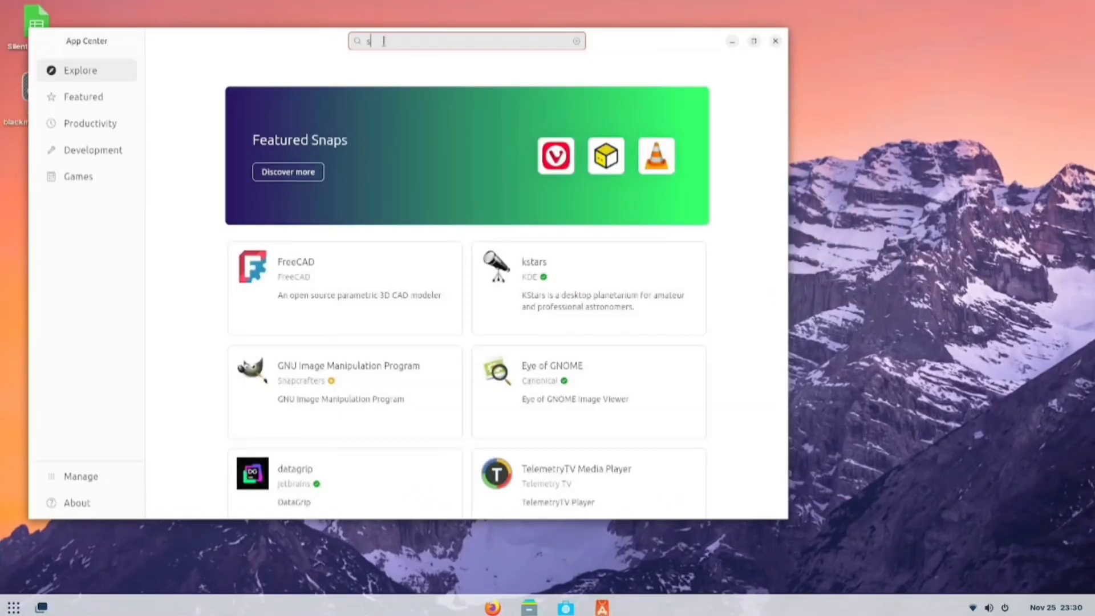
- Find Steam in App Center and install it, authorising the installation
text(team)
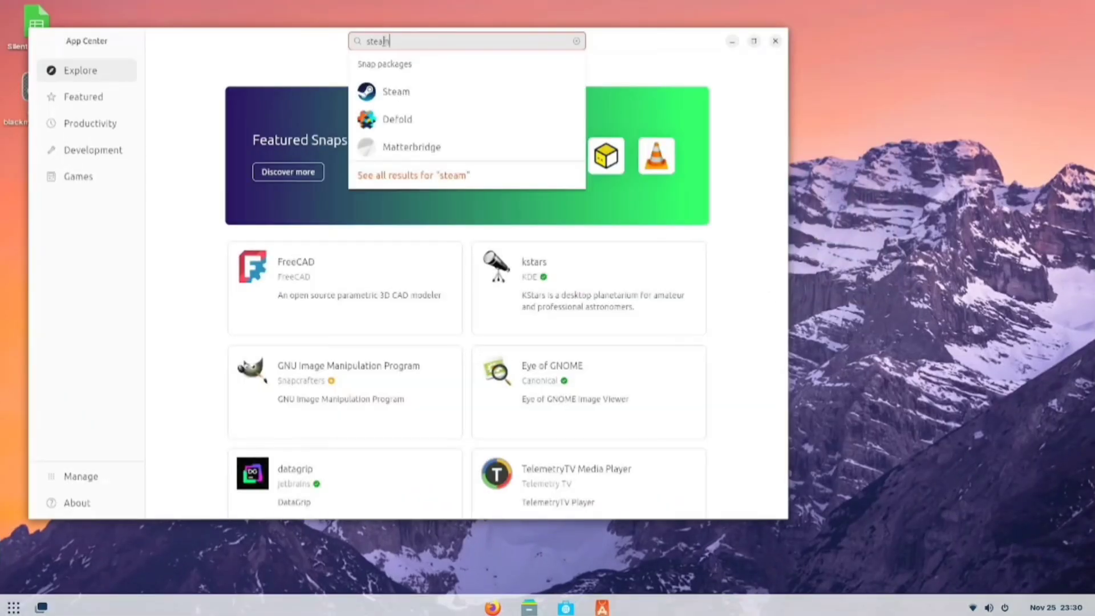
click(396, 90)
click(441, 162)
key(Return)
- Run a new search for 'epic games'
click(458, 40)
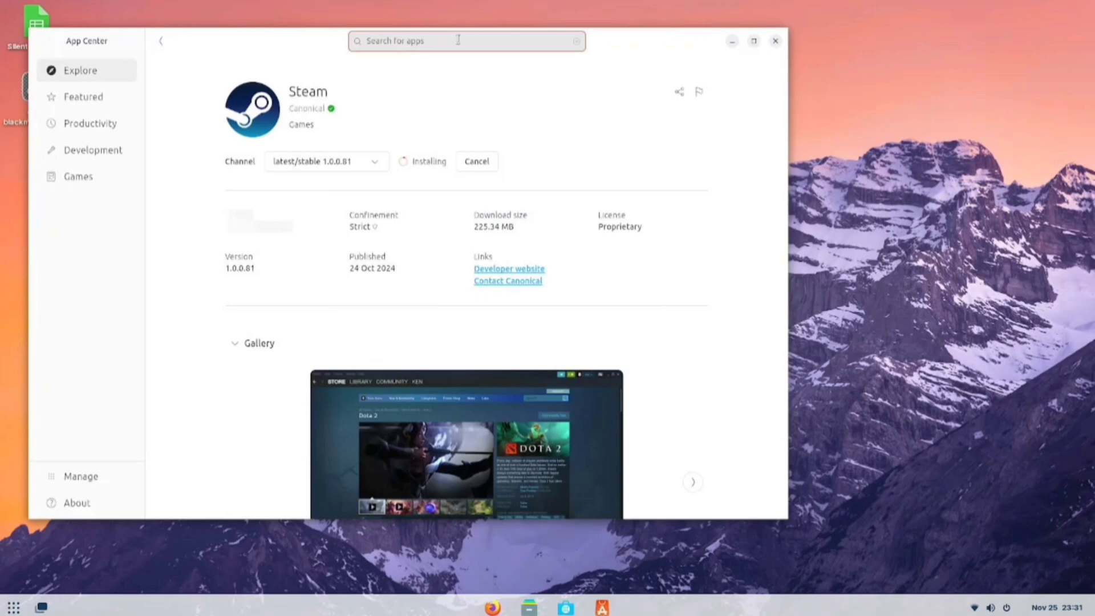
text(epic games)
key(Return)
scroll(425, 228, down, 4)
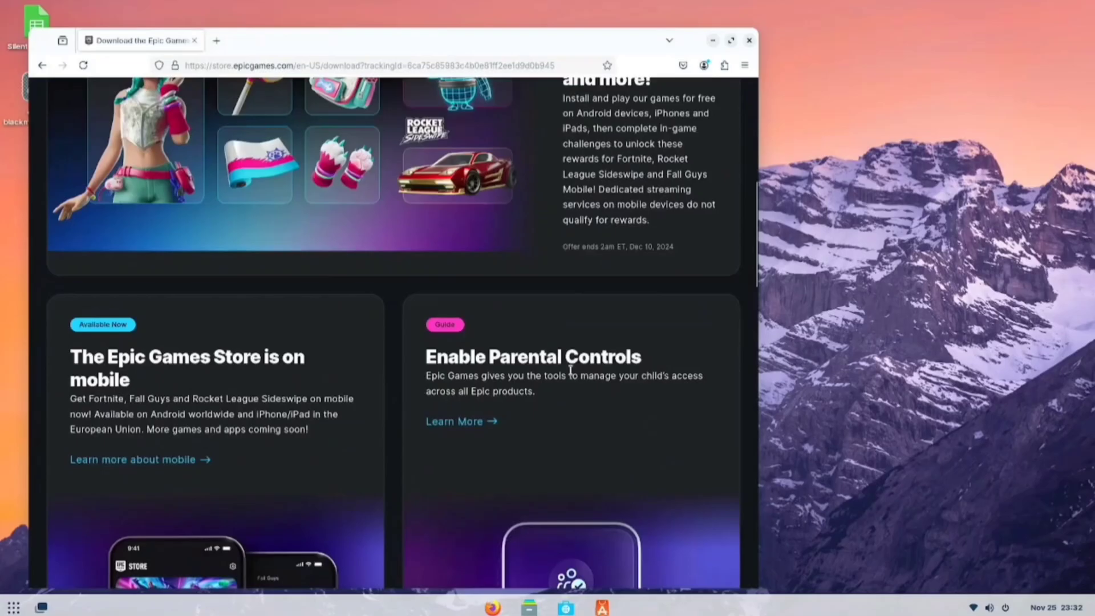
- Search 'epic games for linux' and read the itsfoss article on it
scroll(507, 393, up, 10)
click(229, 65)
text(epic games for linux)
key(Return)
click(135, 203)
scroll(435, 391, down, 5)
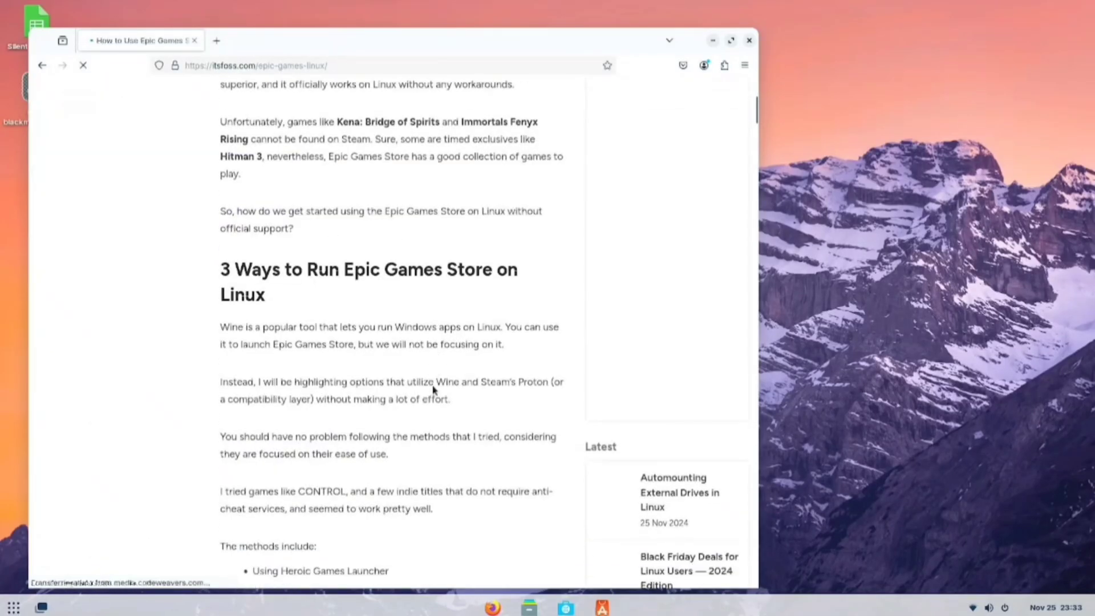
scroll(434, 390, down, 3)
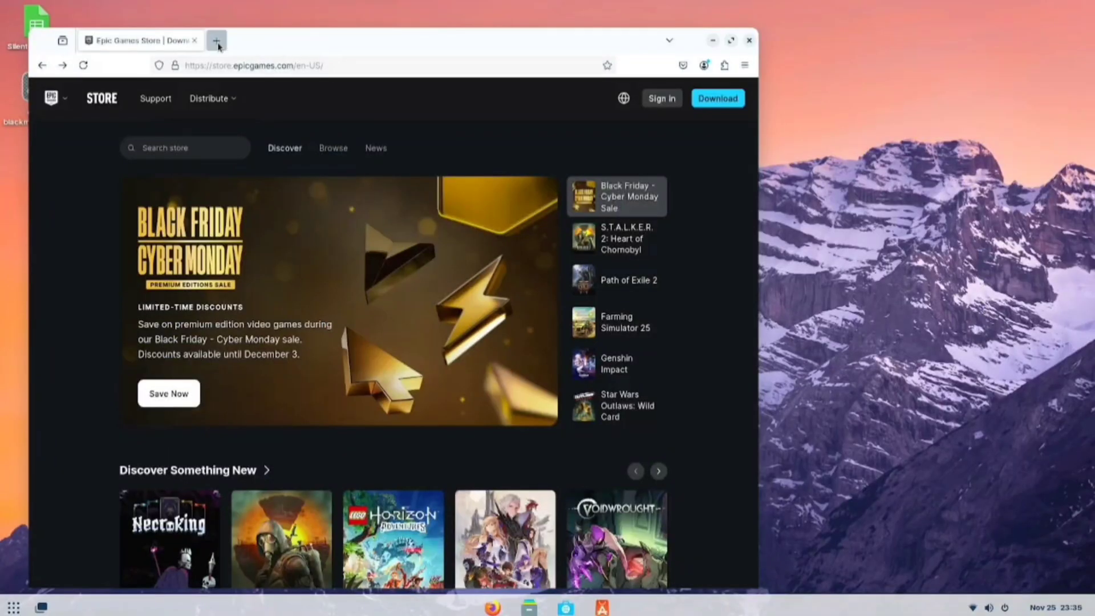
- Replace the Epic Games Store tab with a new tab and return to App Center
click(217, 43)
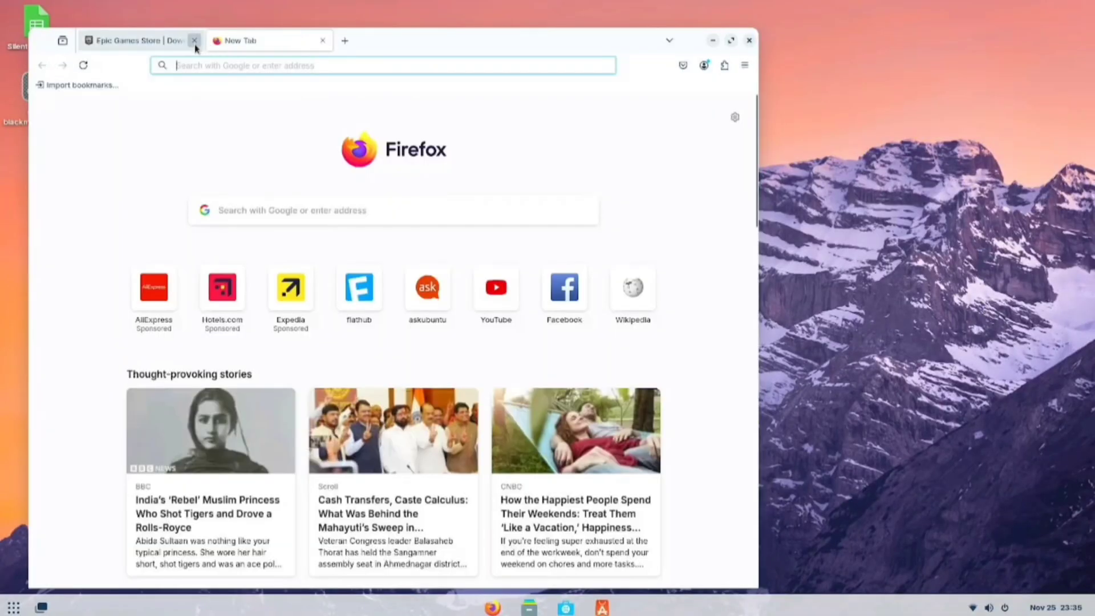
click(194, 41)
click(602, 607)
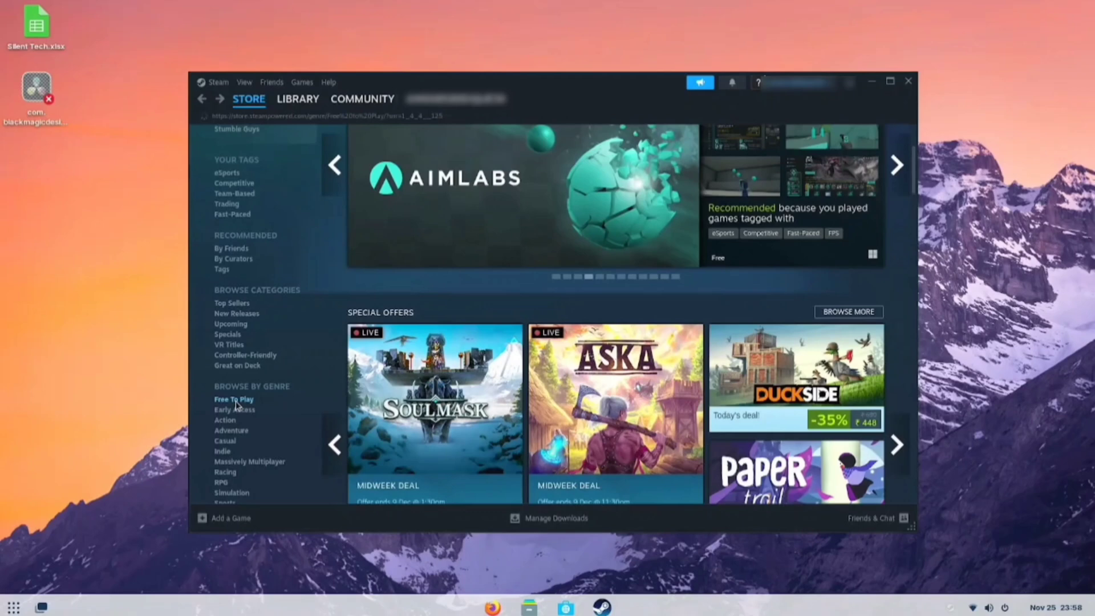
- Find FPV SkyDive in Steam's Free To Play recommendations, add it to the library and install it
click(235, 402)
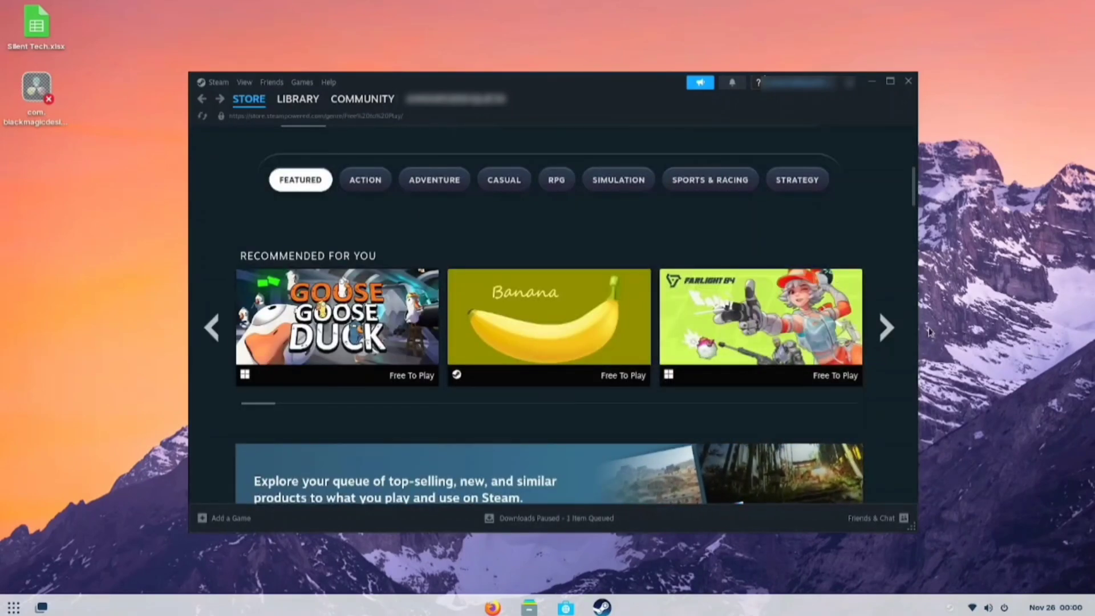
click(885, 330)
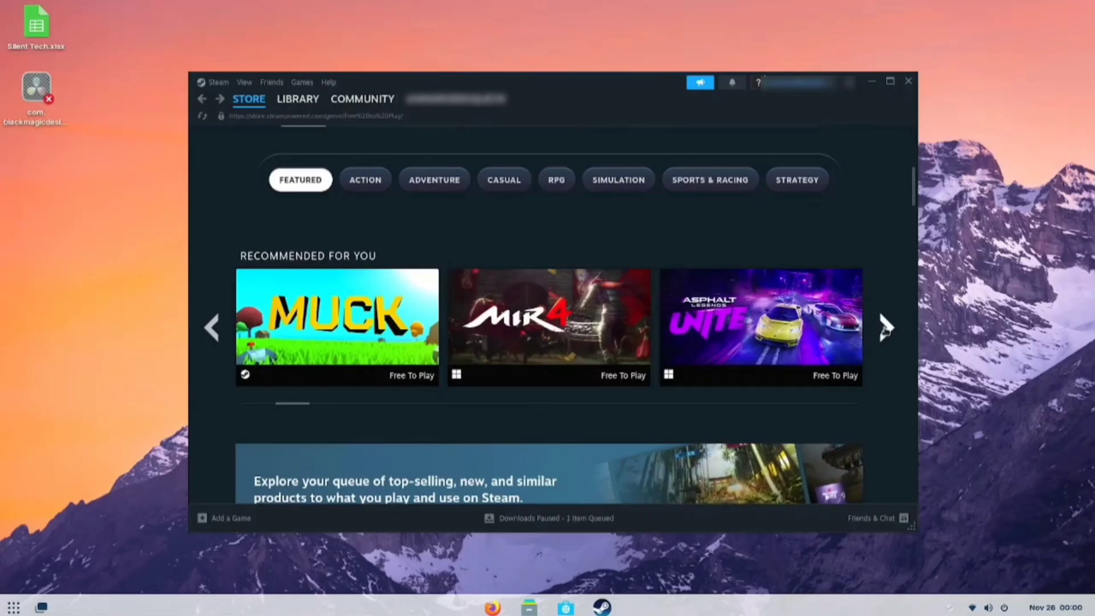
click(876, 334)
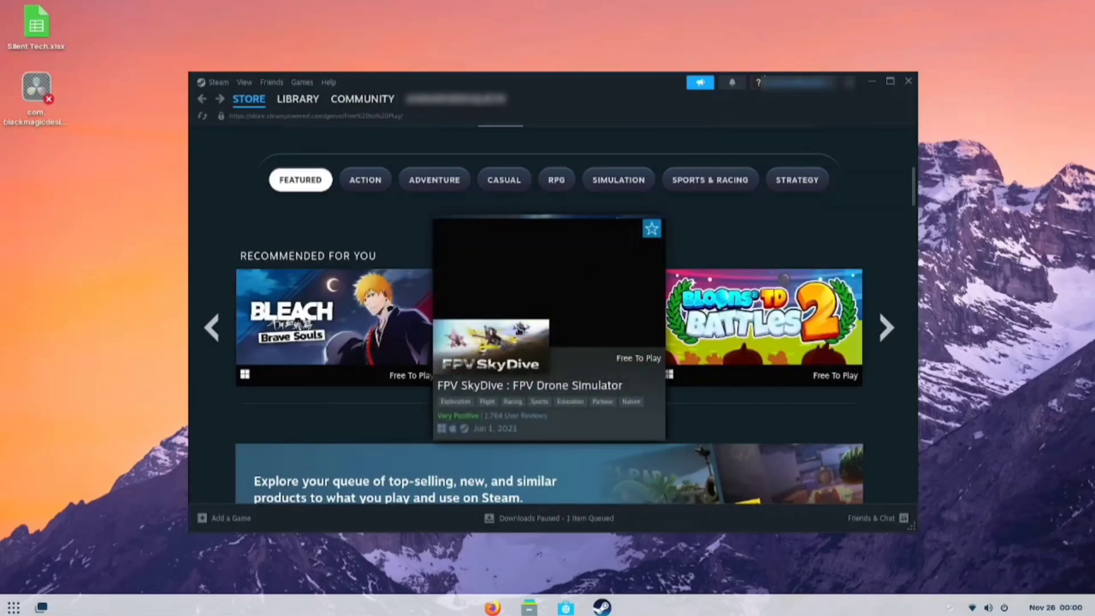
click(456, 380)
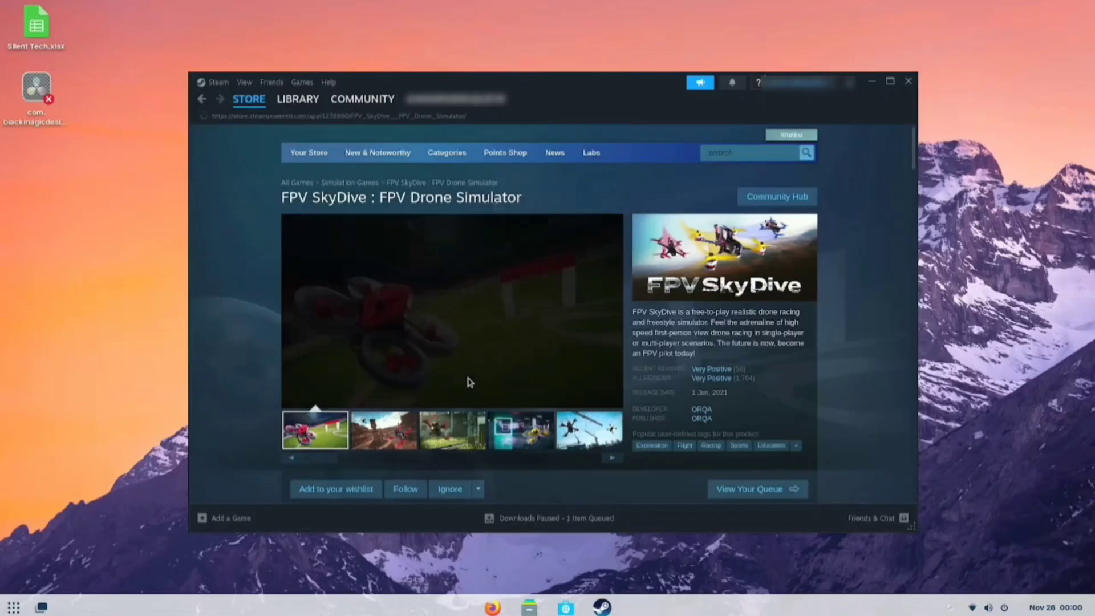
scroll(546, 457, down, 3)
click(510, 422)
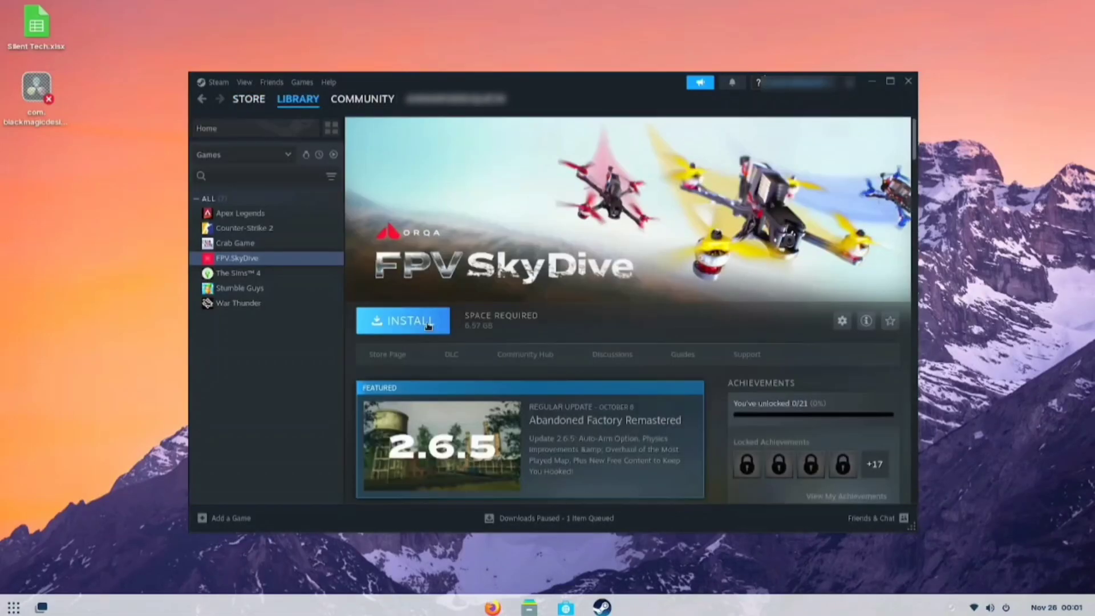
click(513, 407)
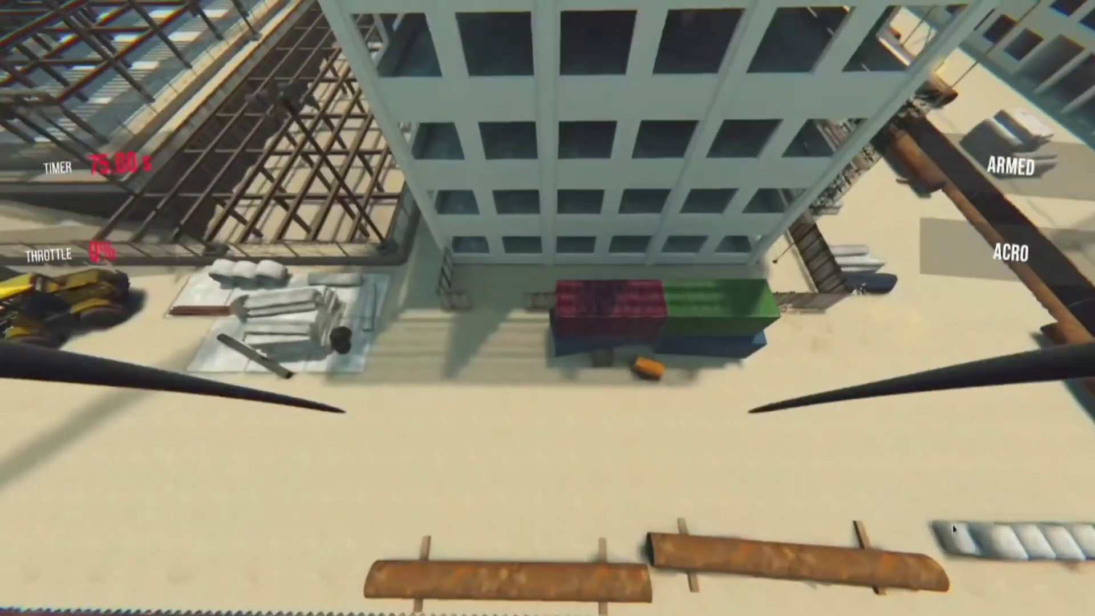
- Open the Activities overview of open windows while FPV SkyDive keeps running
key(super)
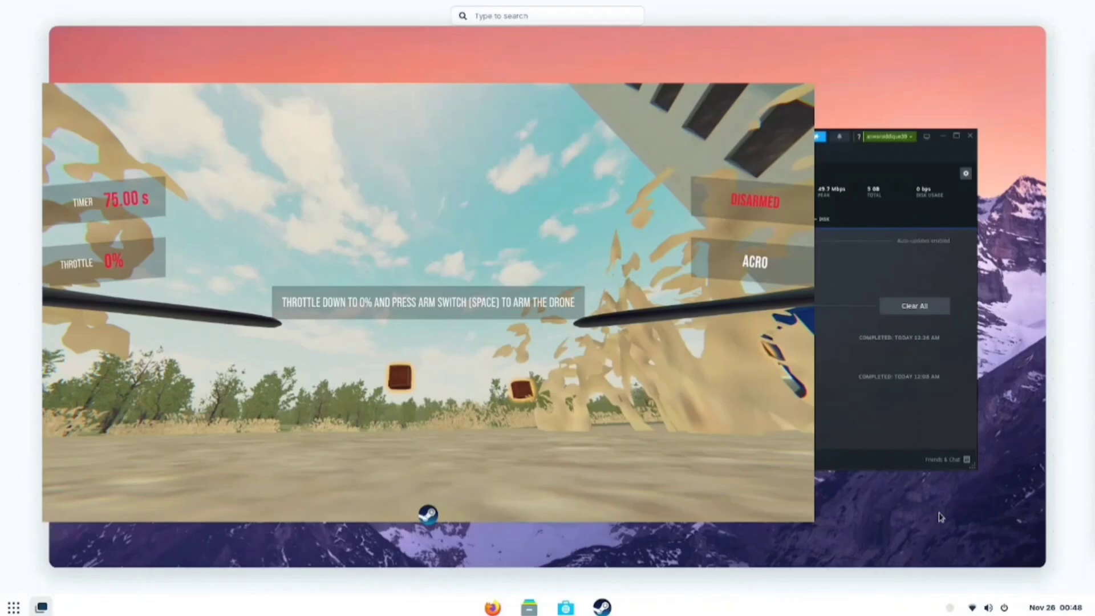
- Search App Center for 'heroic' and open the Heroic Games Launcher page
click(643, 247)
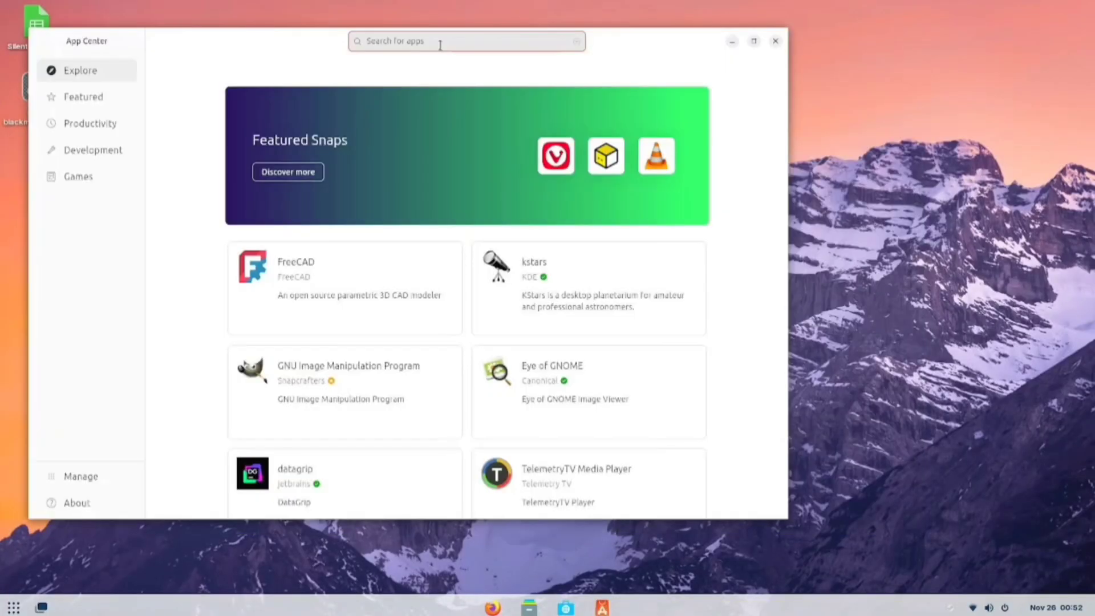
text(he)
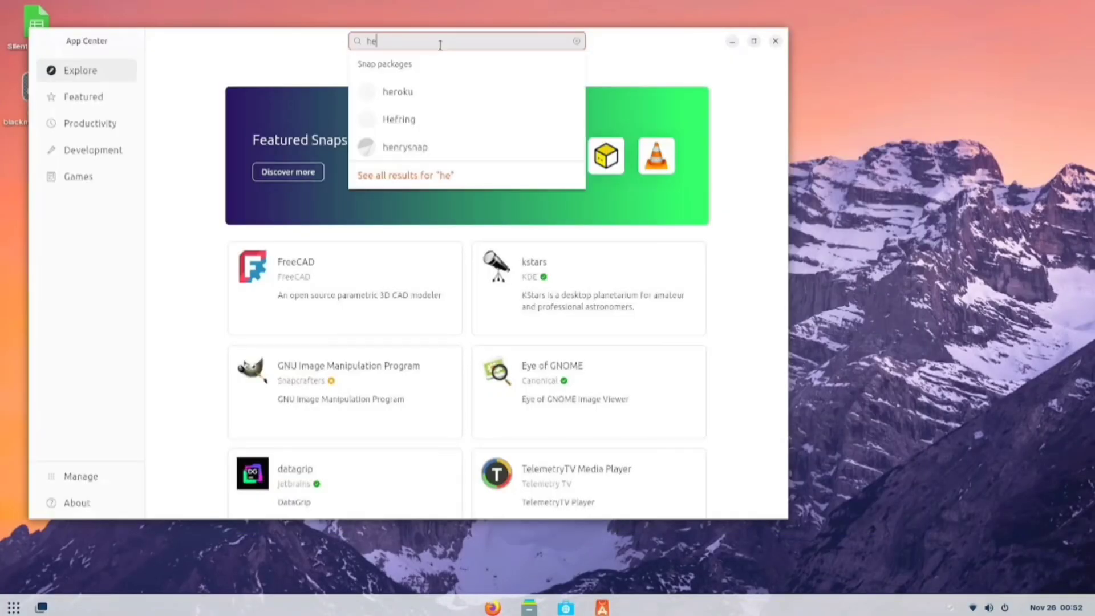
text(roic)
key(Return)
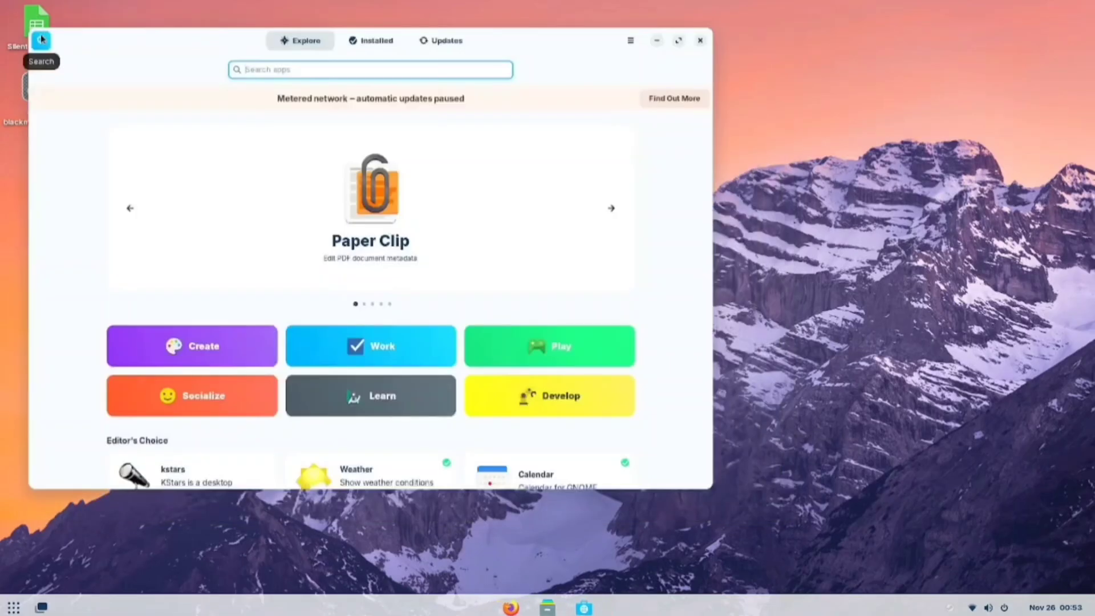
text(hero)
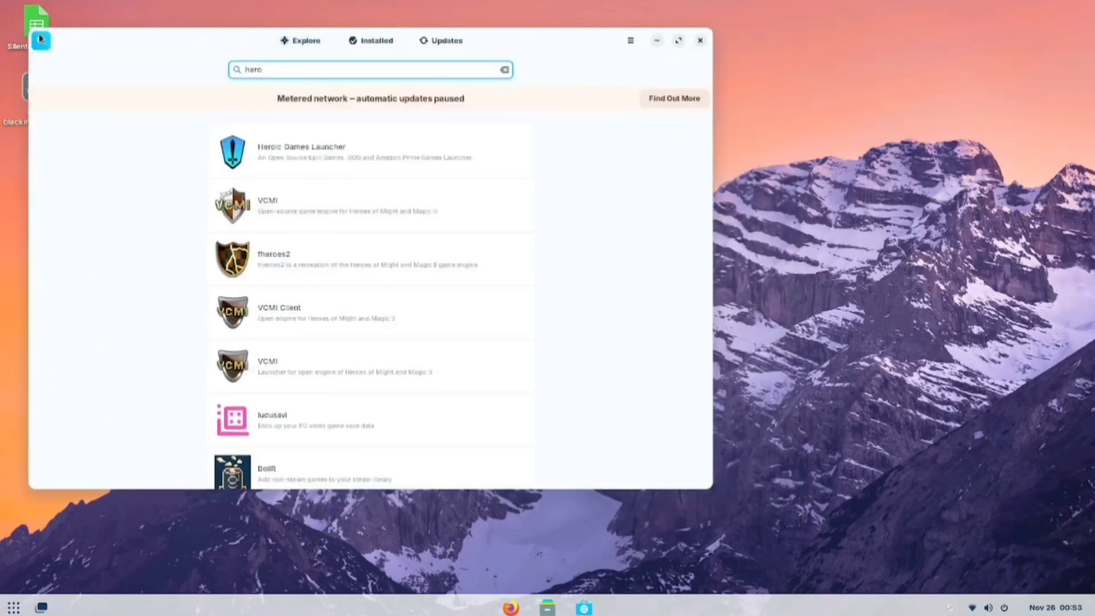
click(256, 149)
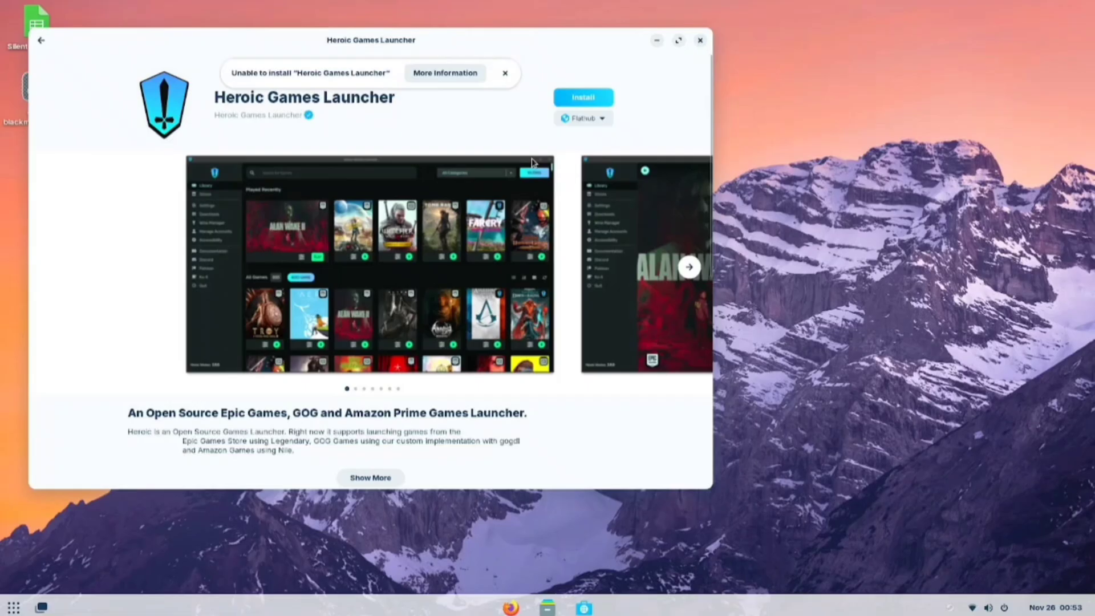
- Check Heroic's install sources, then close the failed install page
click(592, 121)
click(592, 121)
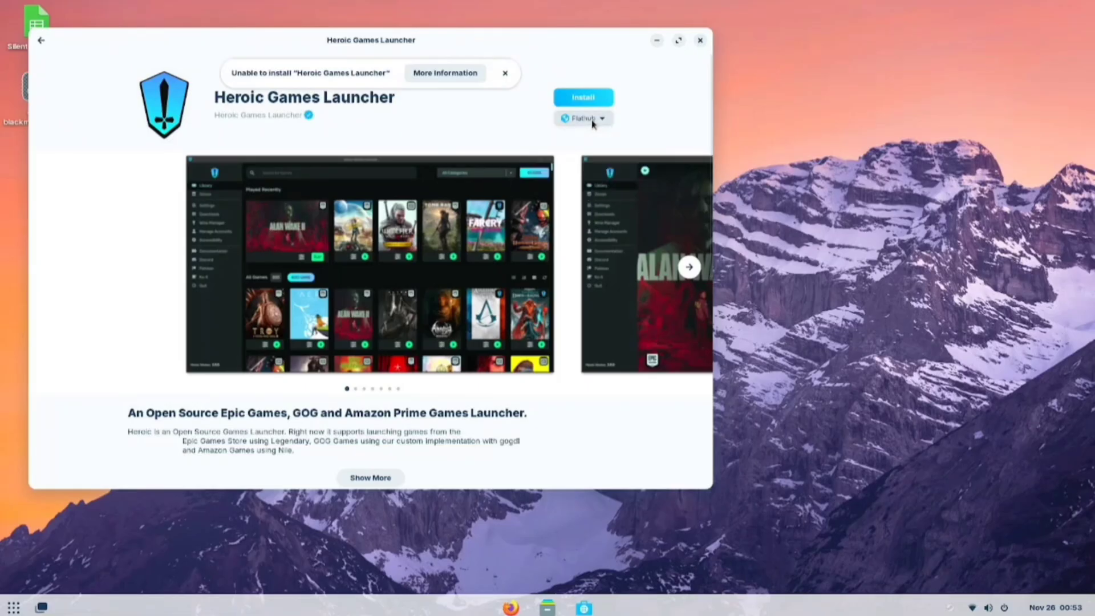
click(701, 40)
- Google 'heroic games launcher' and download the stable Heroic AppImage
text(her)
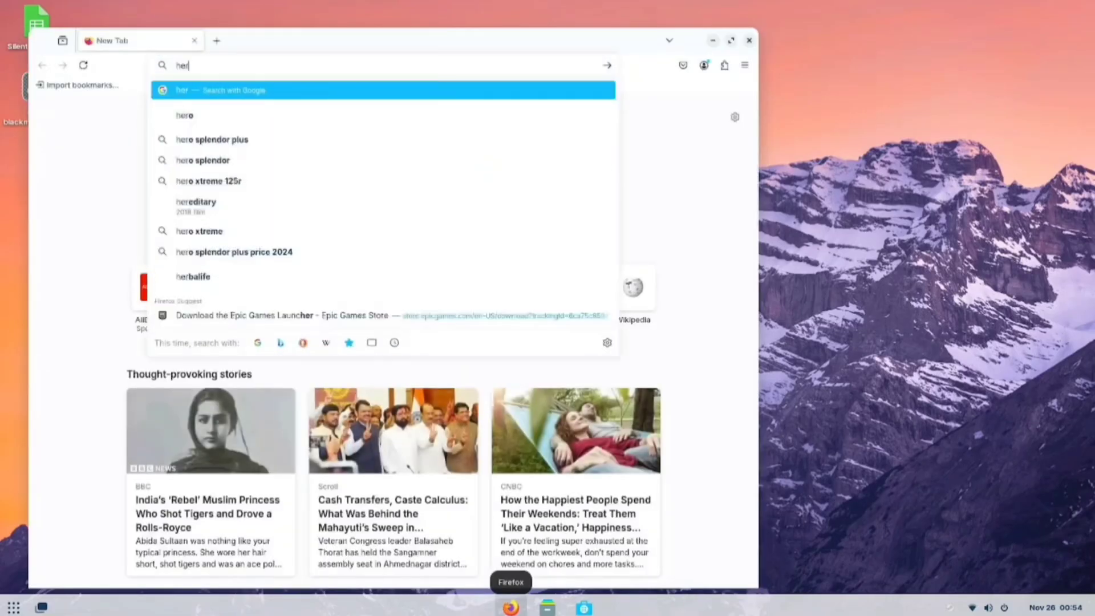
text(oic ga)
key(Down)
key(Return)
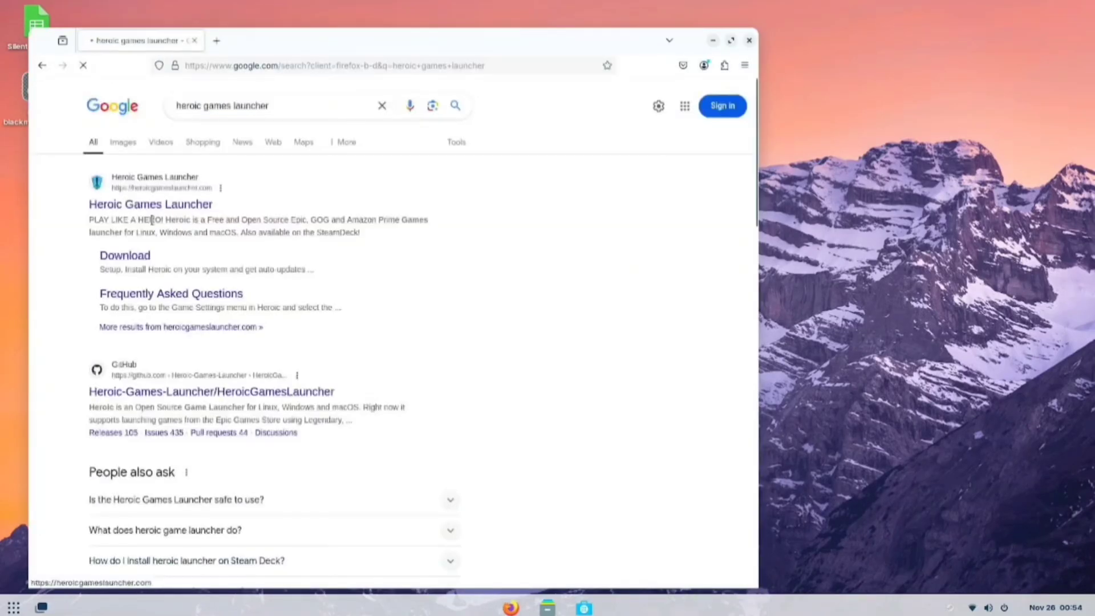
scroll(567, 404, down, 5)
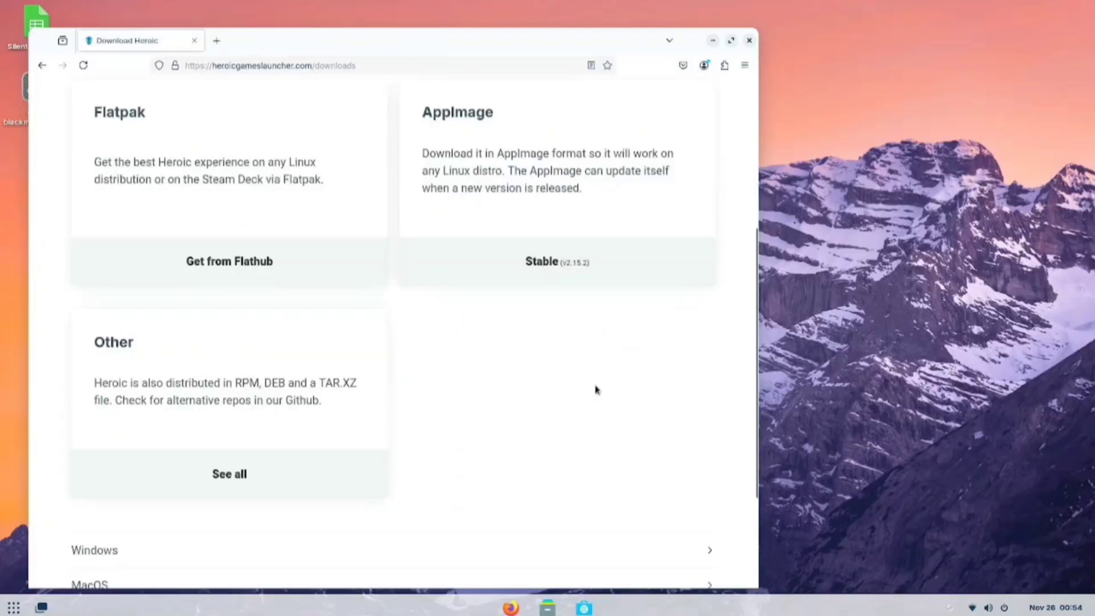
click(546, 261)
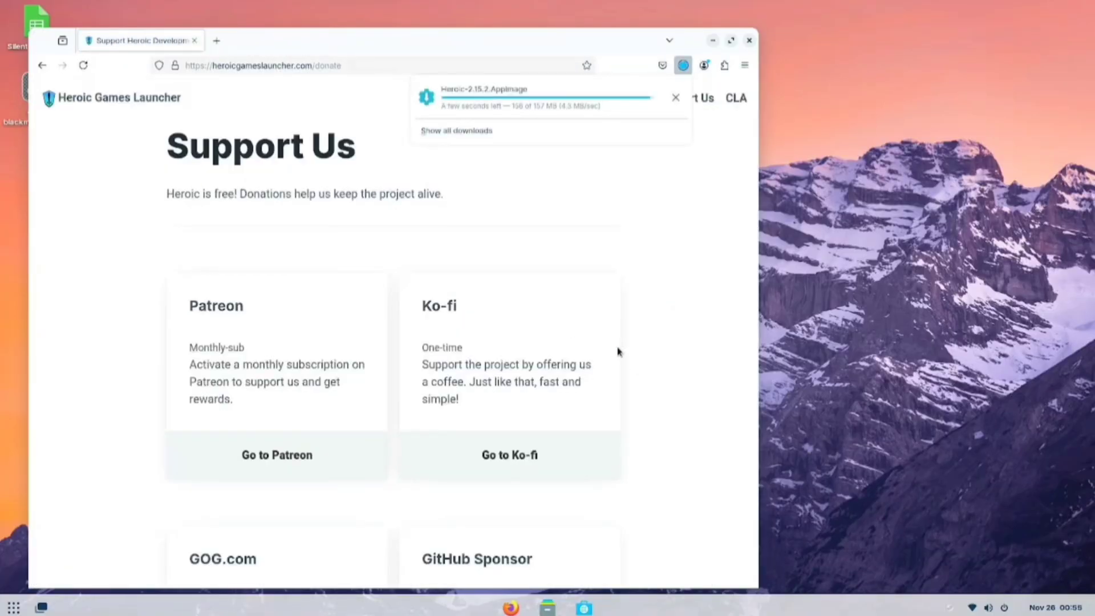
- Run the downloaded Heroic-2.15.2.AppImage from its folder, choosing Run anyway
click(675, 97)
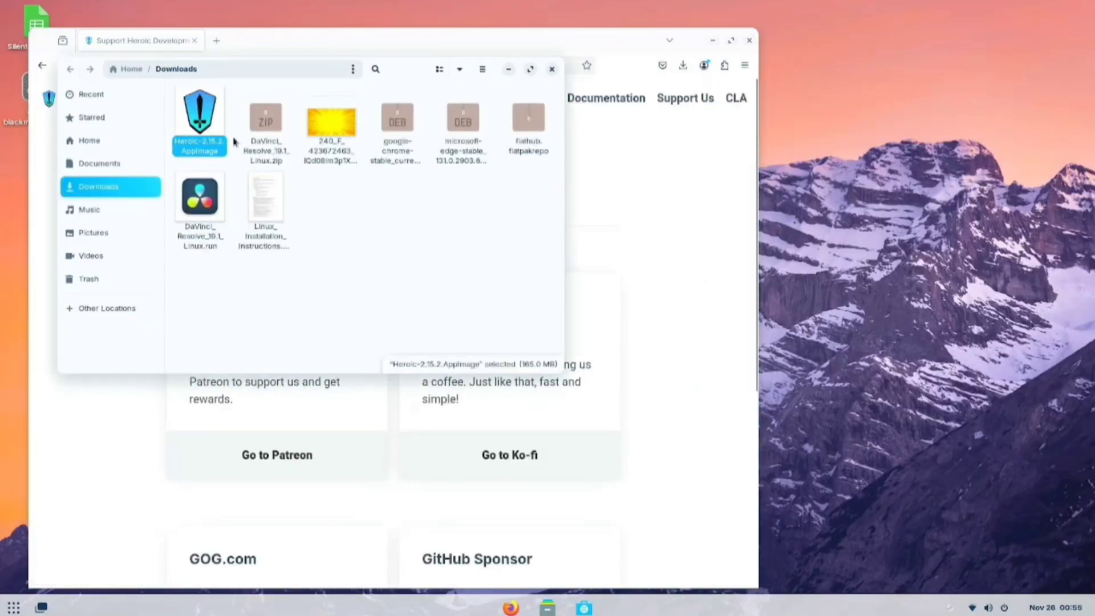
right_click(199, 114)
click(253, 131)
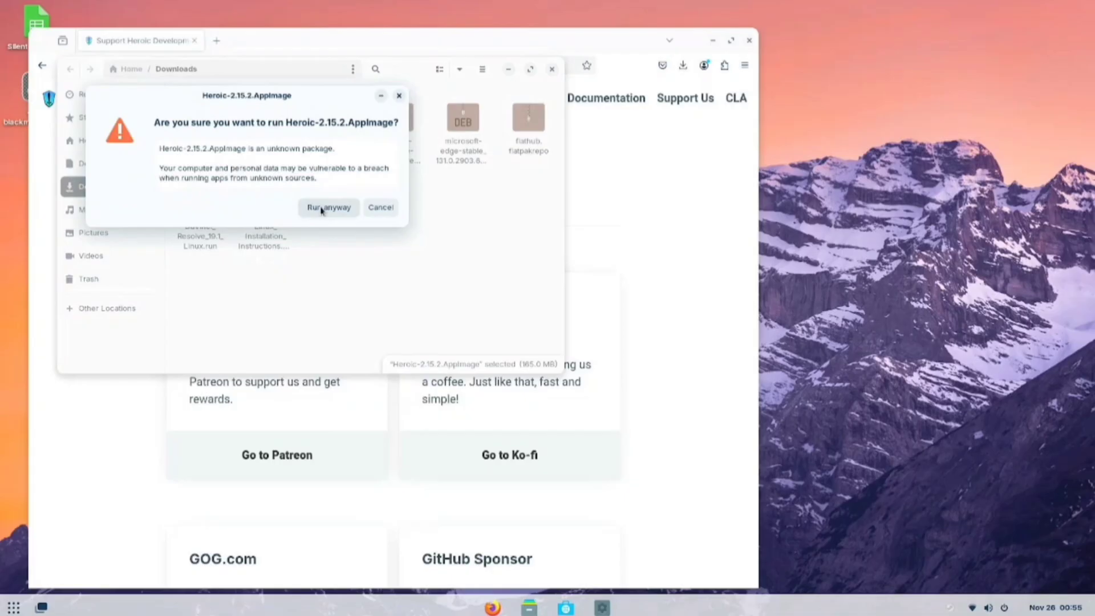
click(322, 209)
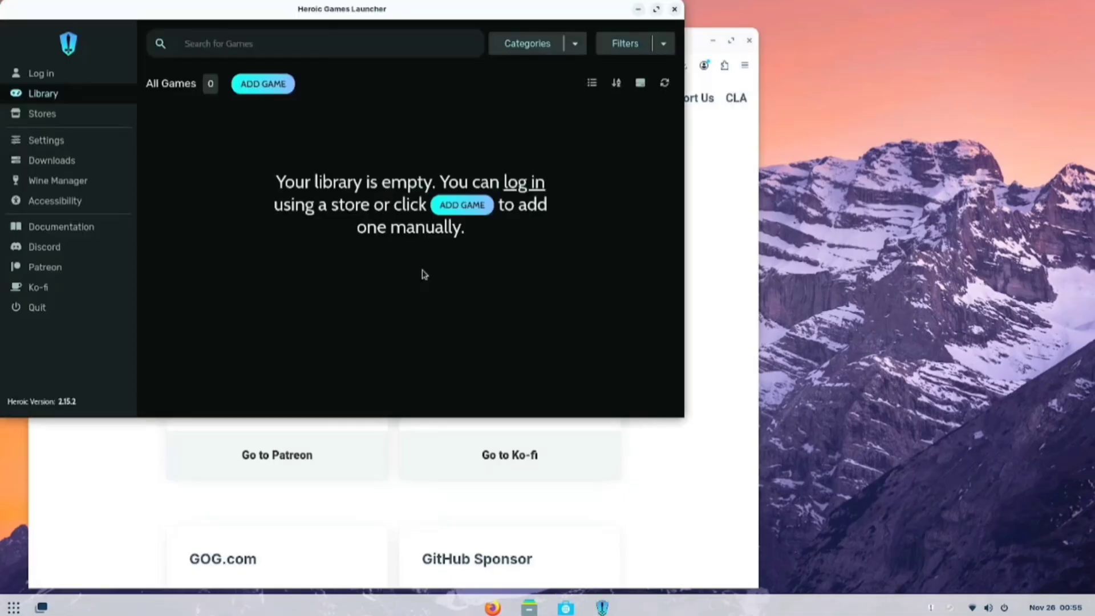
- Log in to Epic and view Grand Theft Auto V's install options without installing
click(52, 74)
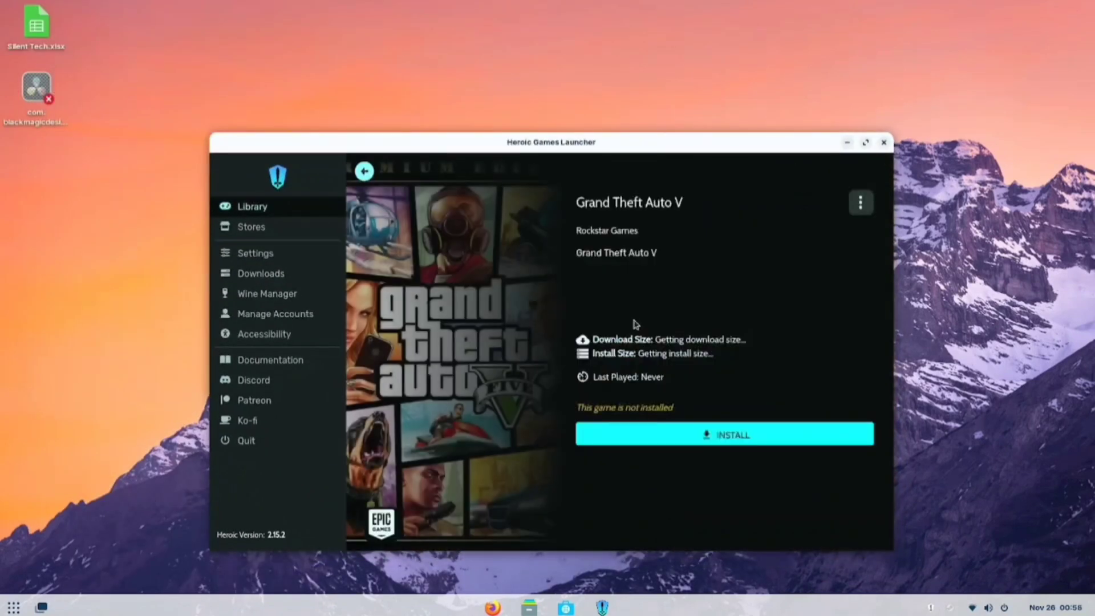
click(688, 436)
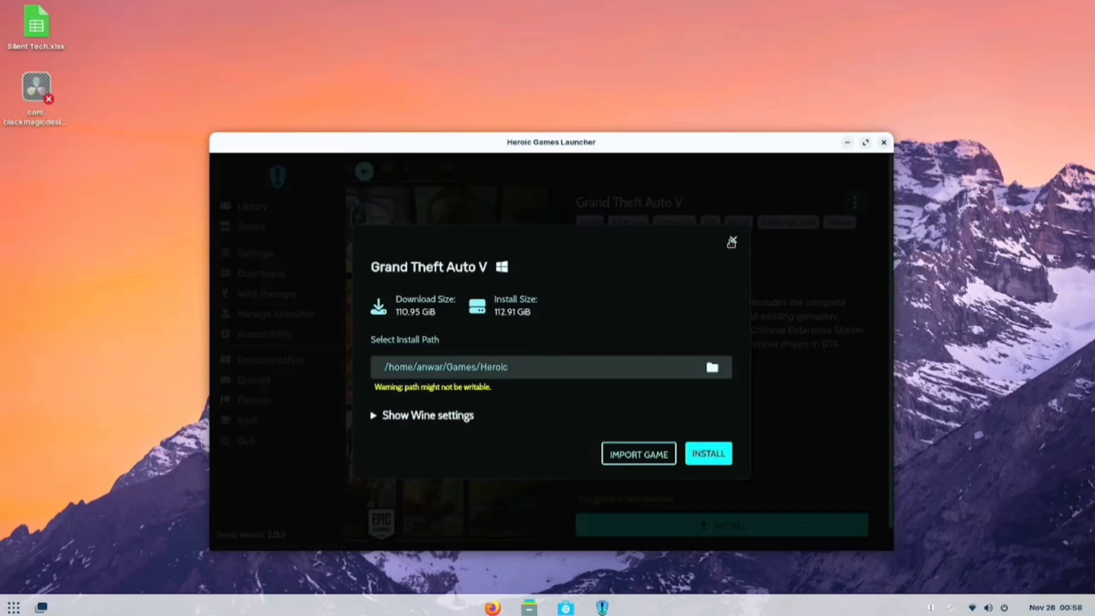
click(734, 241)
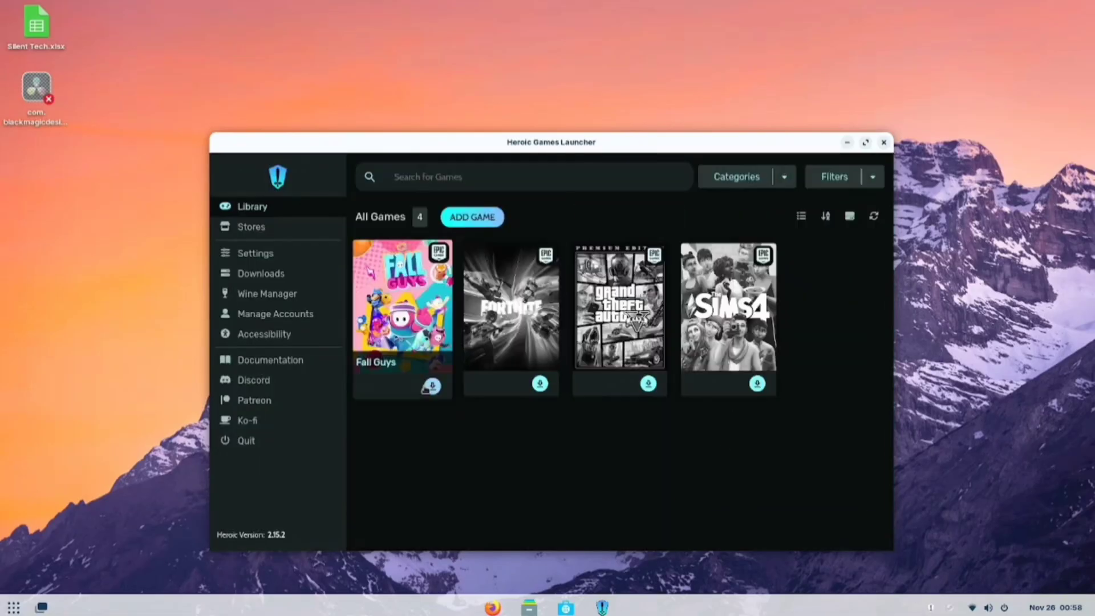
- View Fall Guys' details, return to the library, and start adding a game manually
click(419, 320)
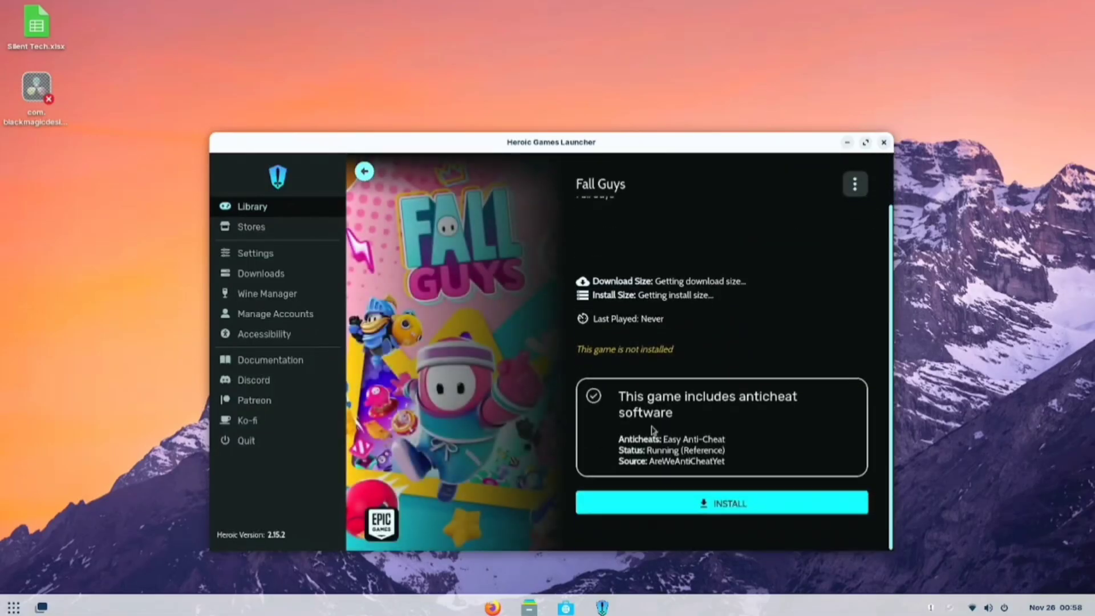
key(Escape)
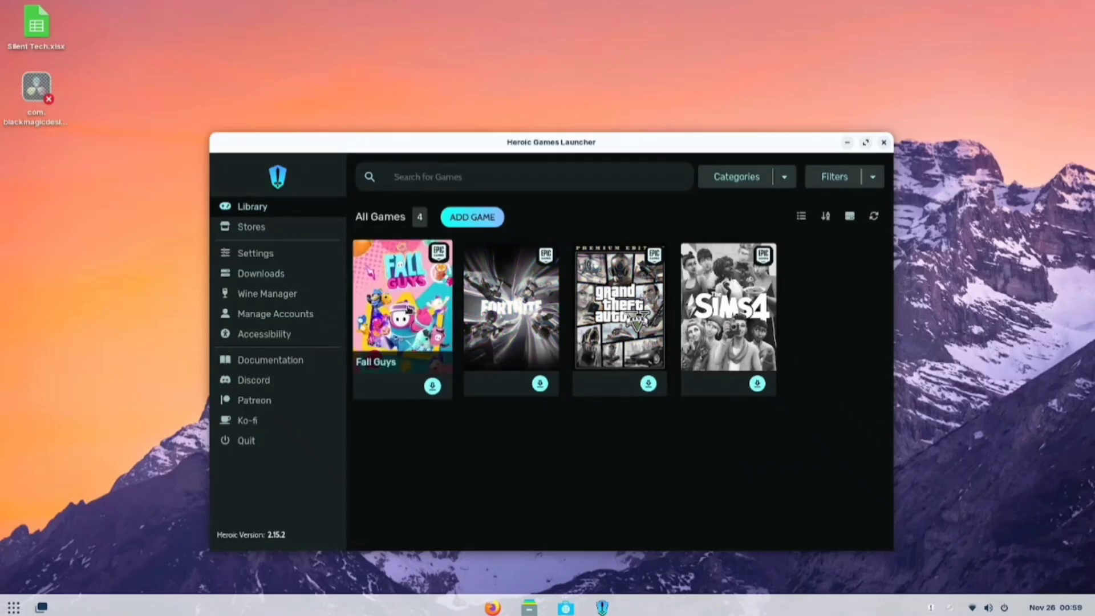
click(473, 221)
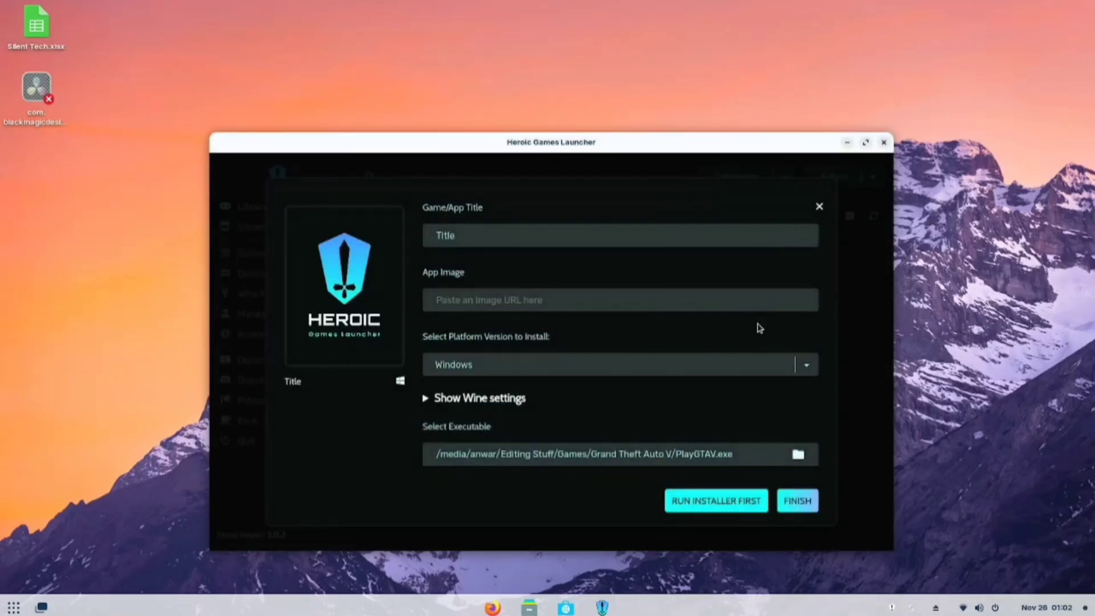
- Enter the title 'GTA 5' and paste a cover image URL in the Add Game form
click(588, 234)
text(GTA)
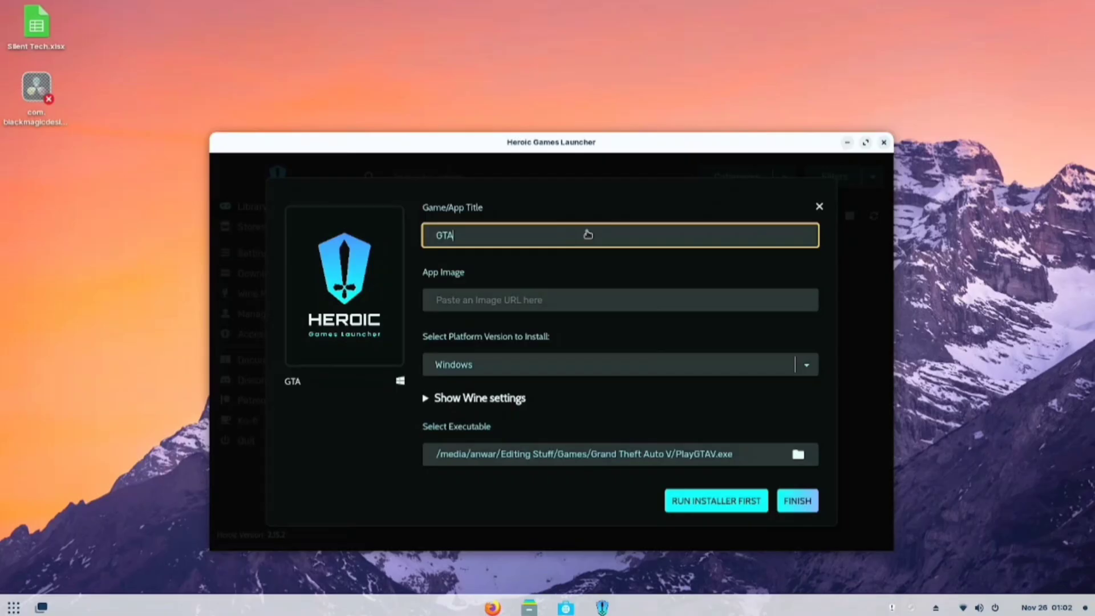
text( 5)
click(614, 301)
key(ctrl+v)
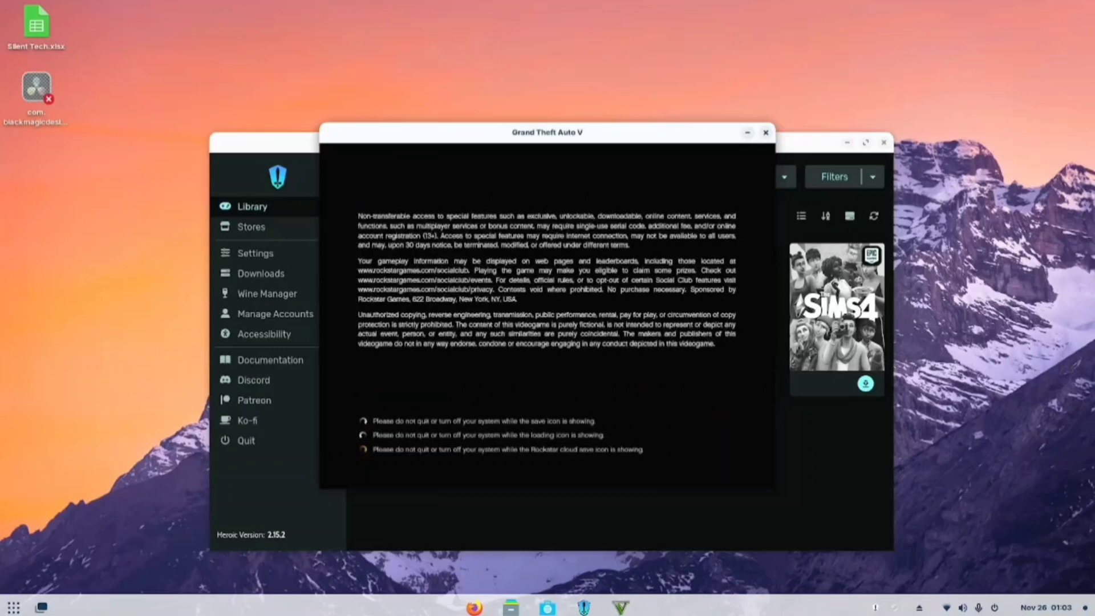
- Skip the legal notice and set GTA V's resolution to 1280x720, keeping the settings
key(Return)
click(671, 472)
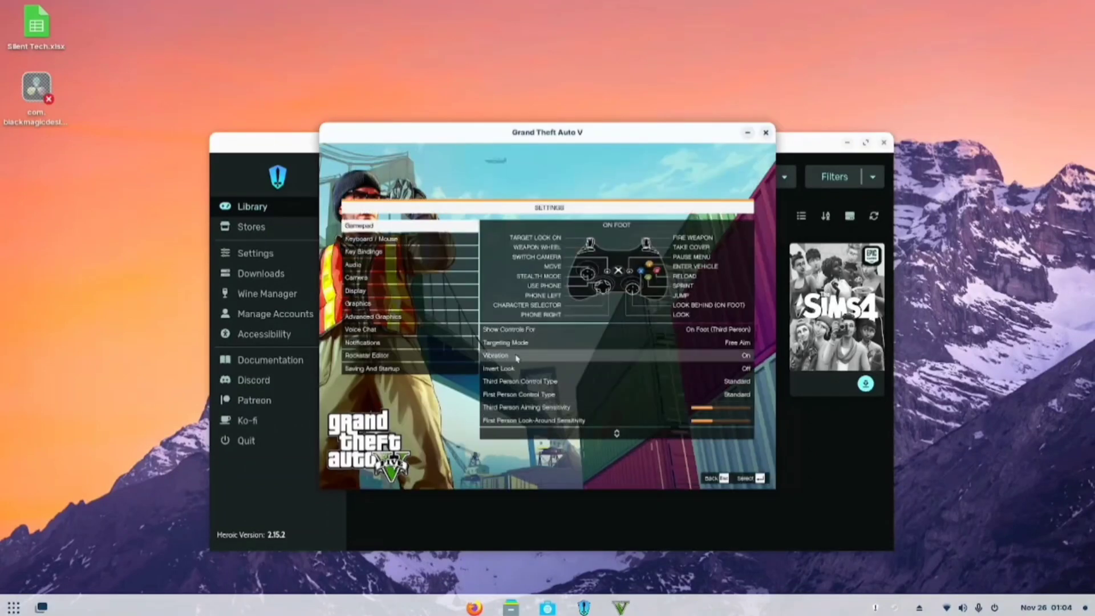
click(735, 478)
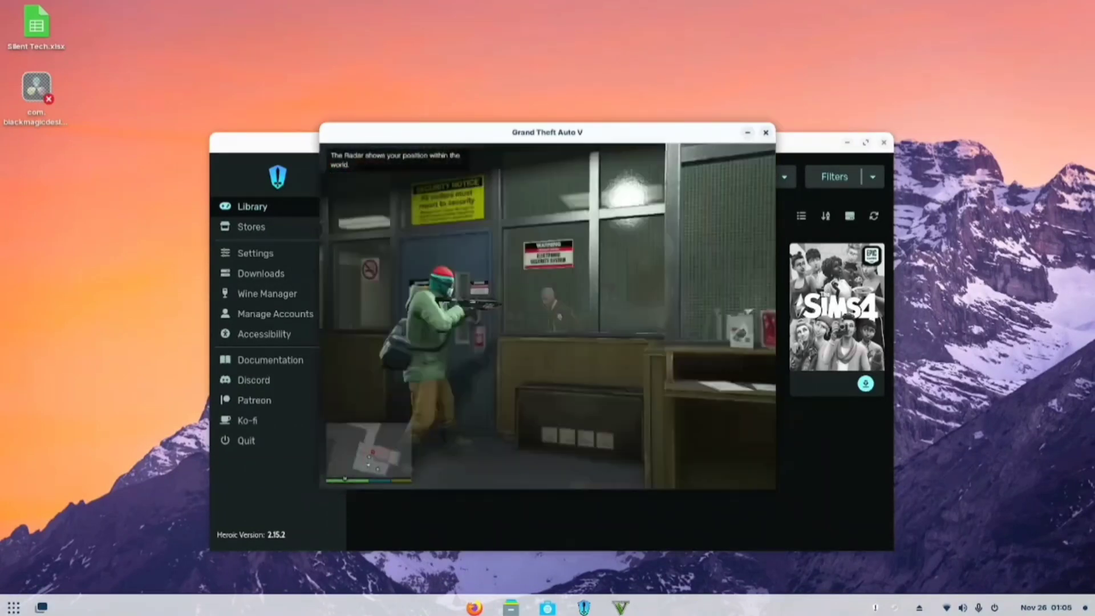
key(Escape)
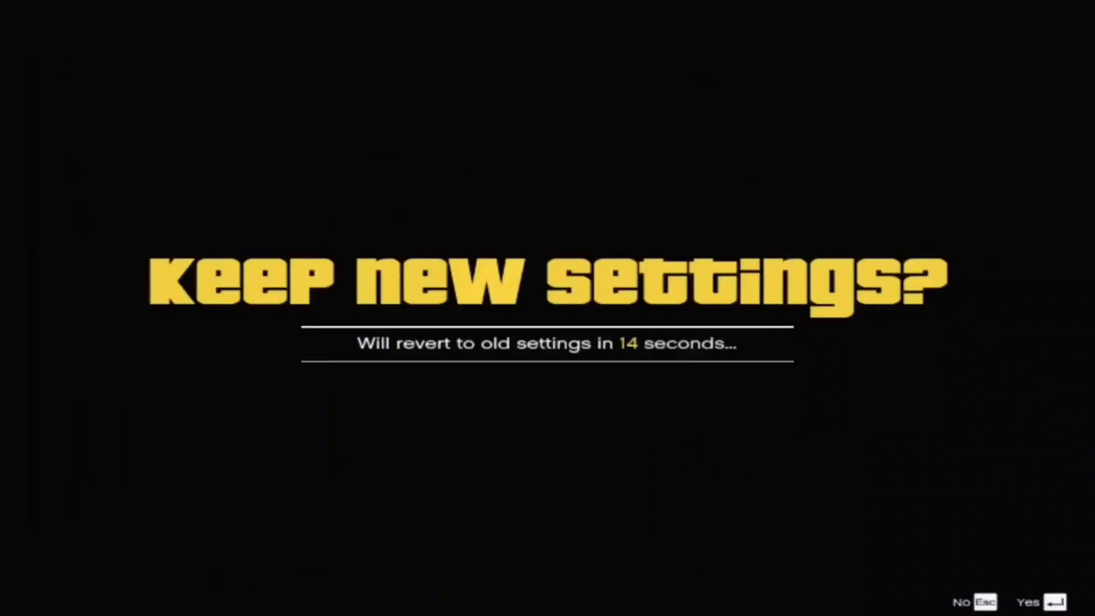
key(Return)
key(Down)
key(Right)
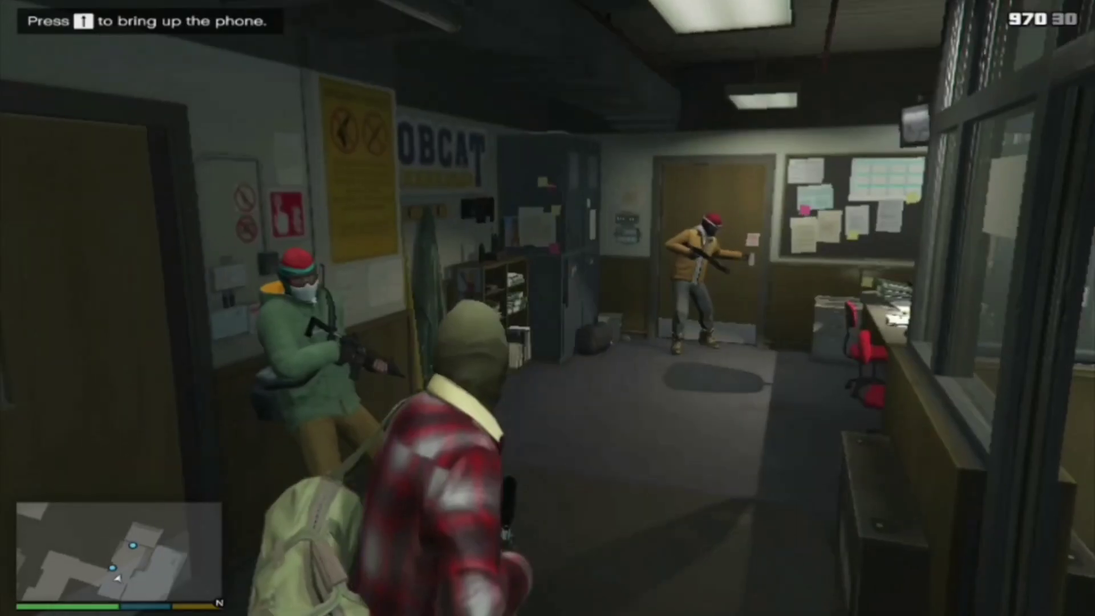
- Walk the character through the security office toward the hallway
key(w)
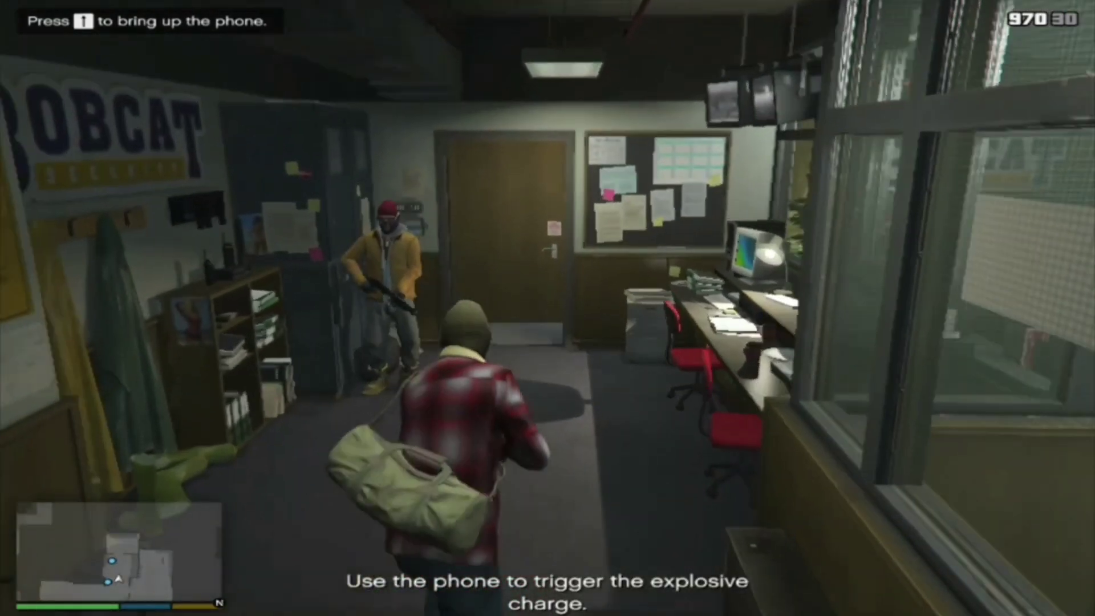
key(w)
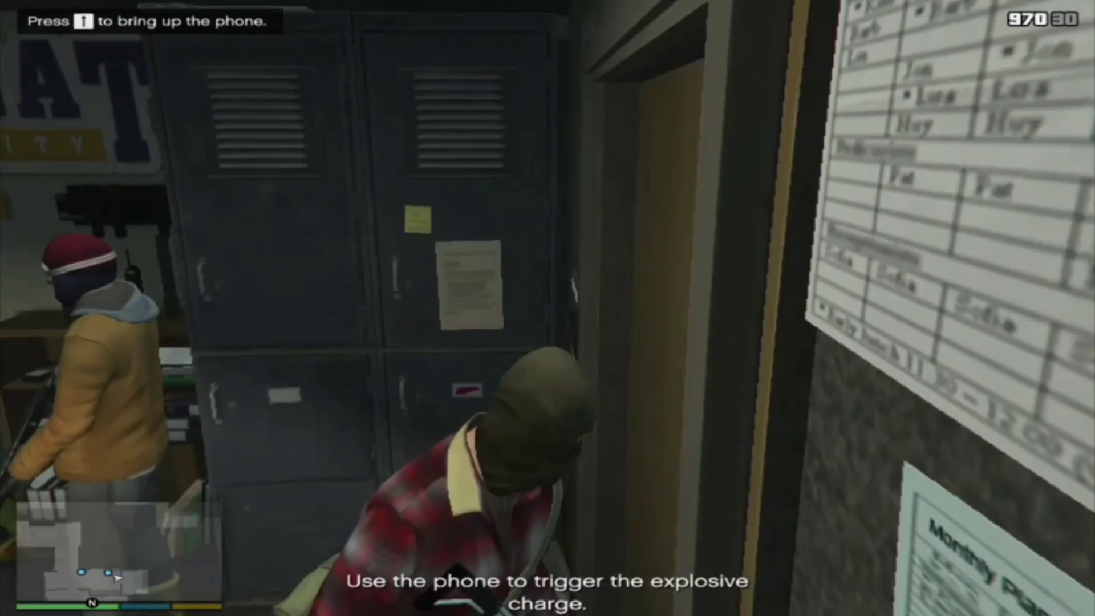
key(w)
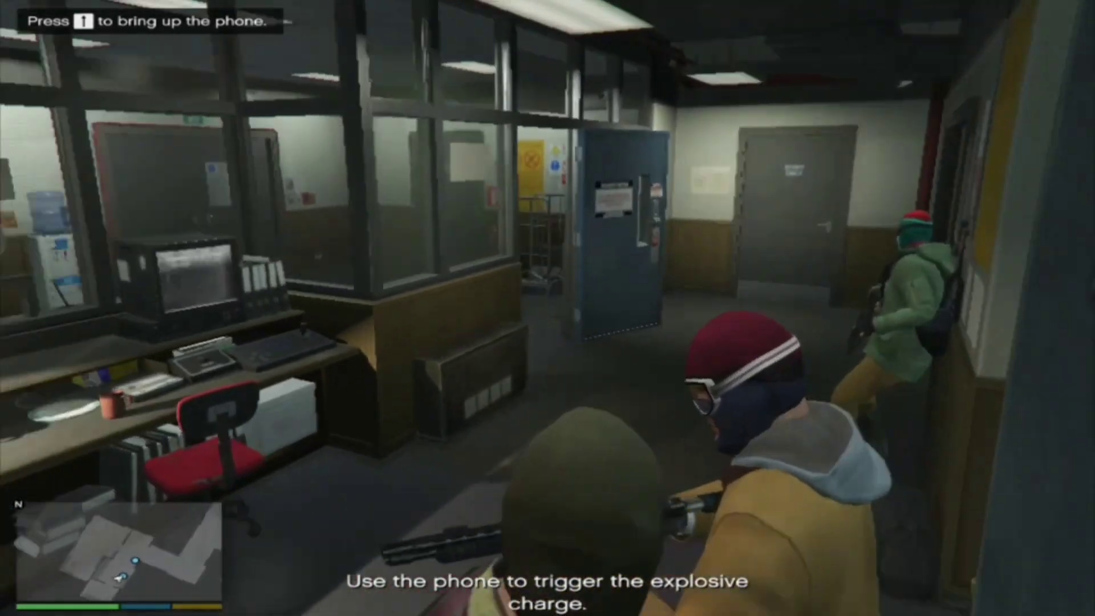
key(w)
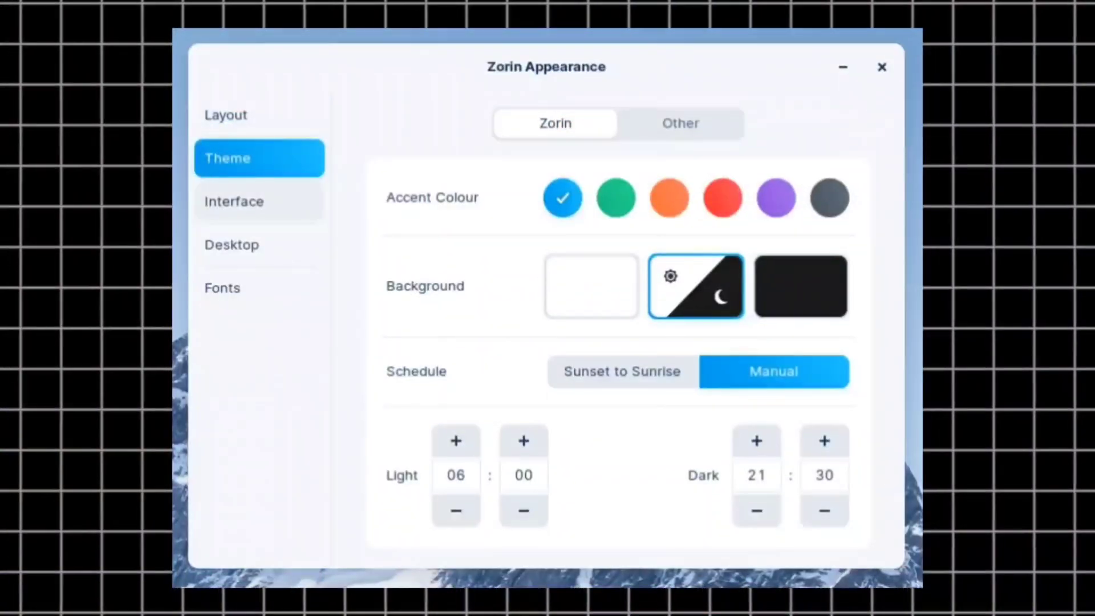
- Open Interface settings in Zorin Appearance and drag the window to show the Jelly Mode wobble
click(234, 201)
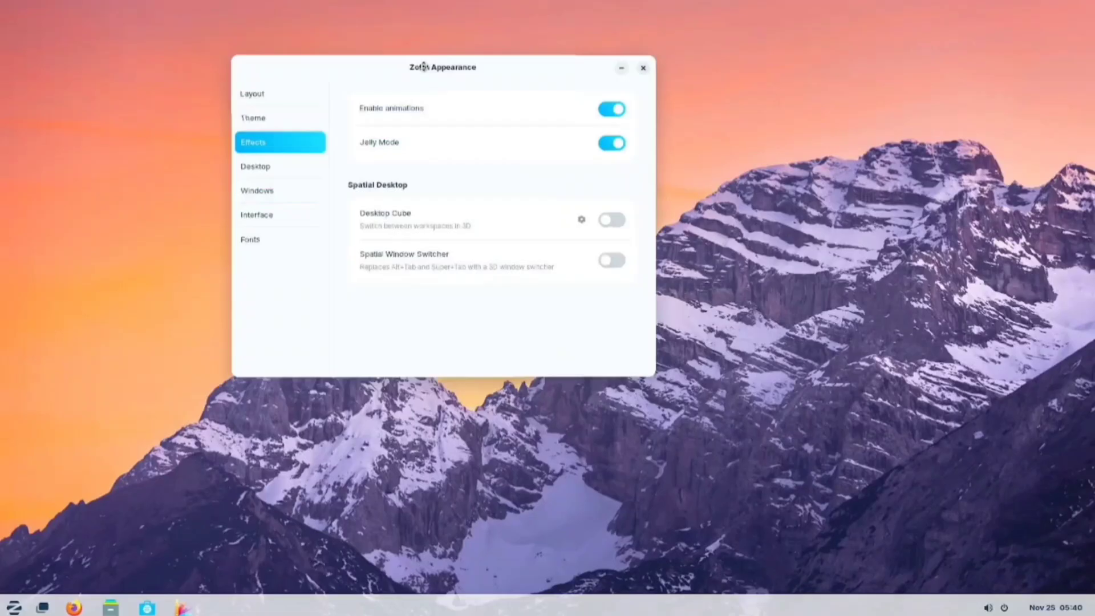
drag(374, 57, 455, 104)
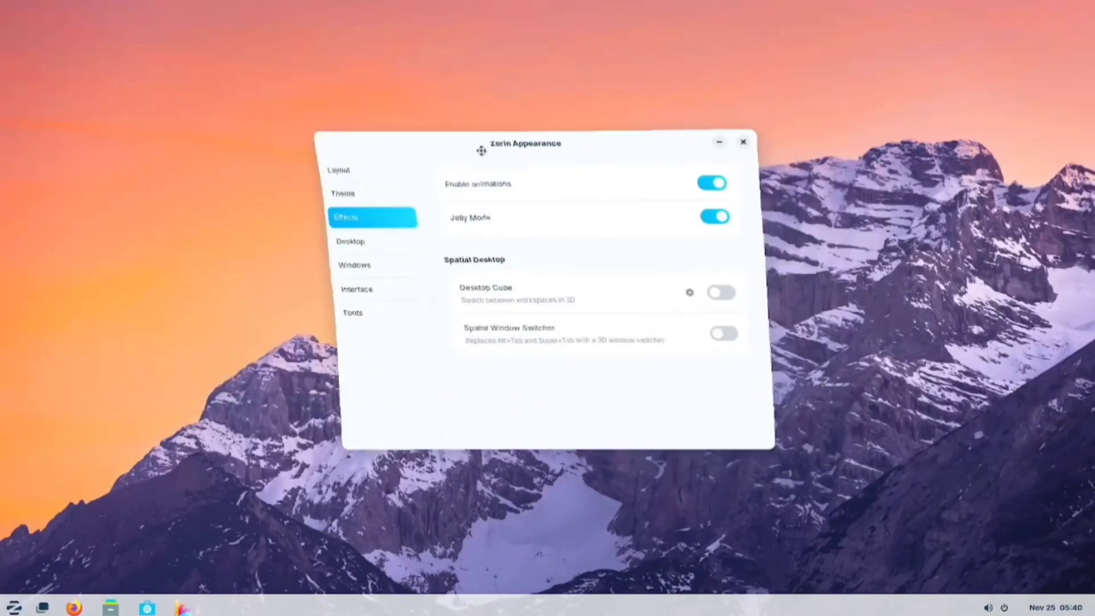